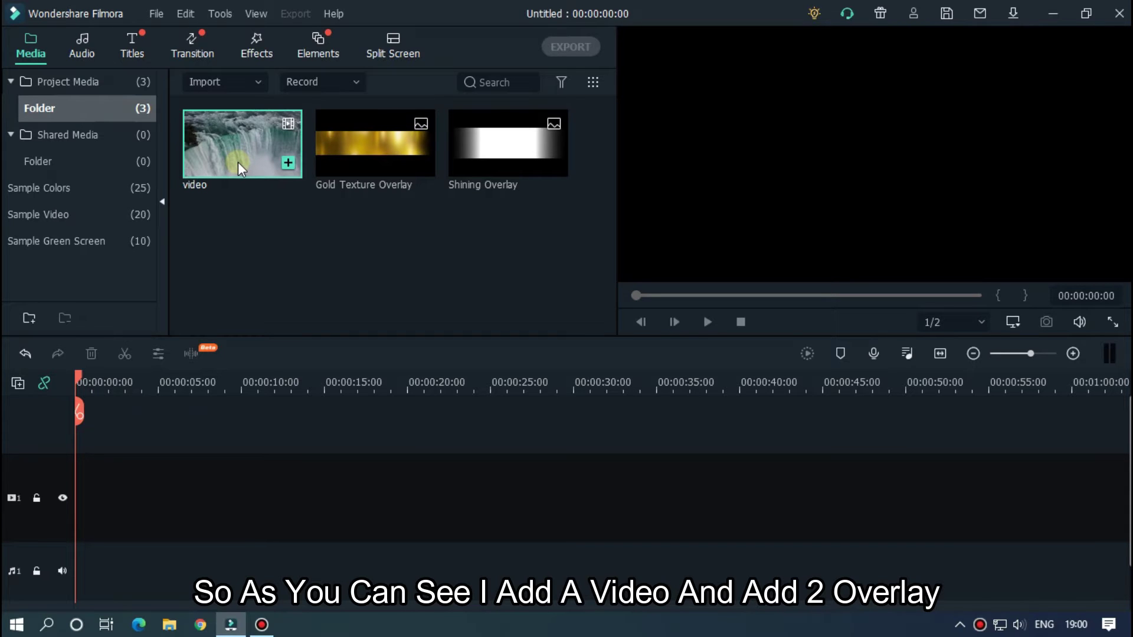
double_click(239, 162)
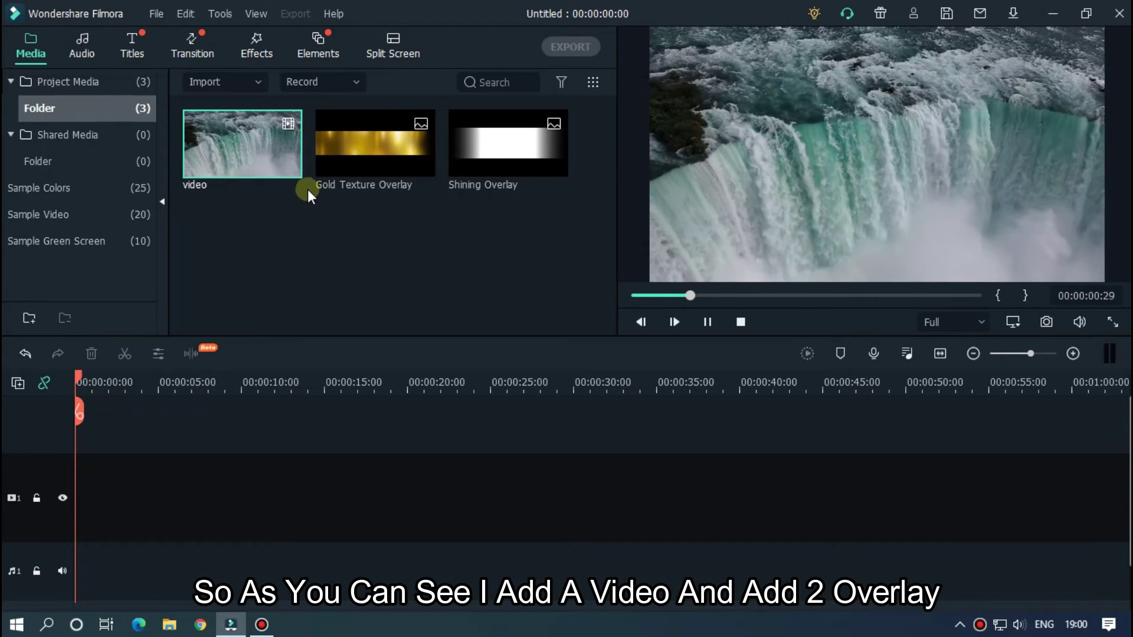
double_click(352, 168)
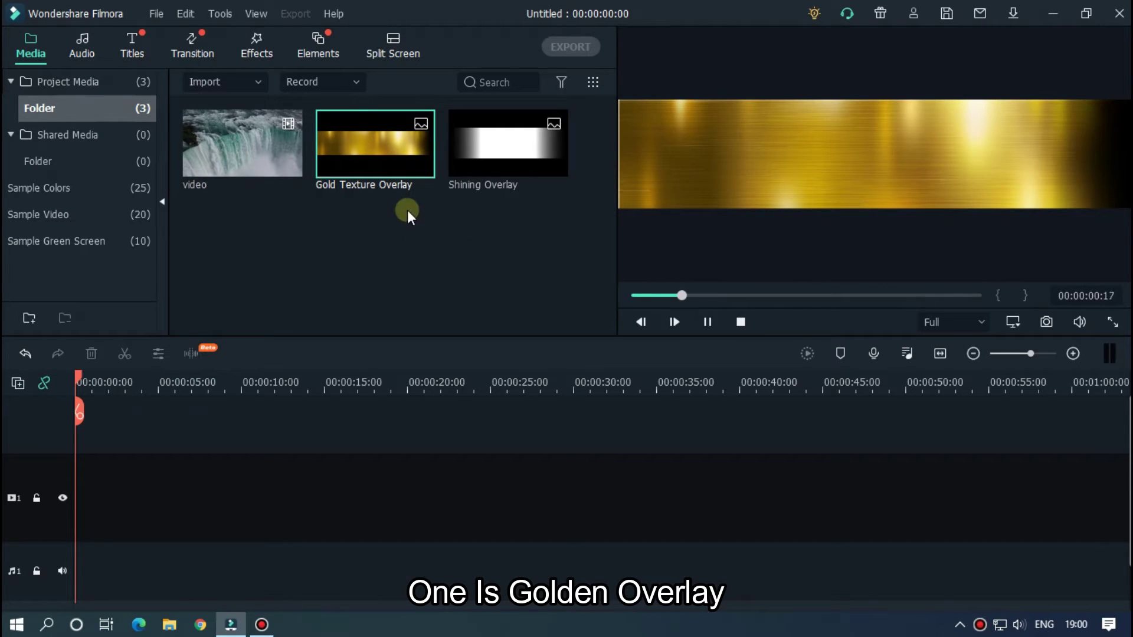
double_click(487, 163)
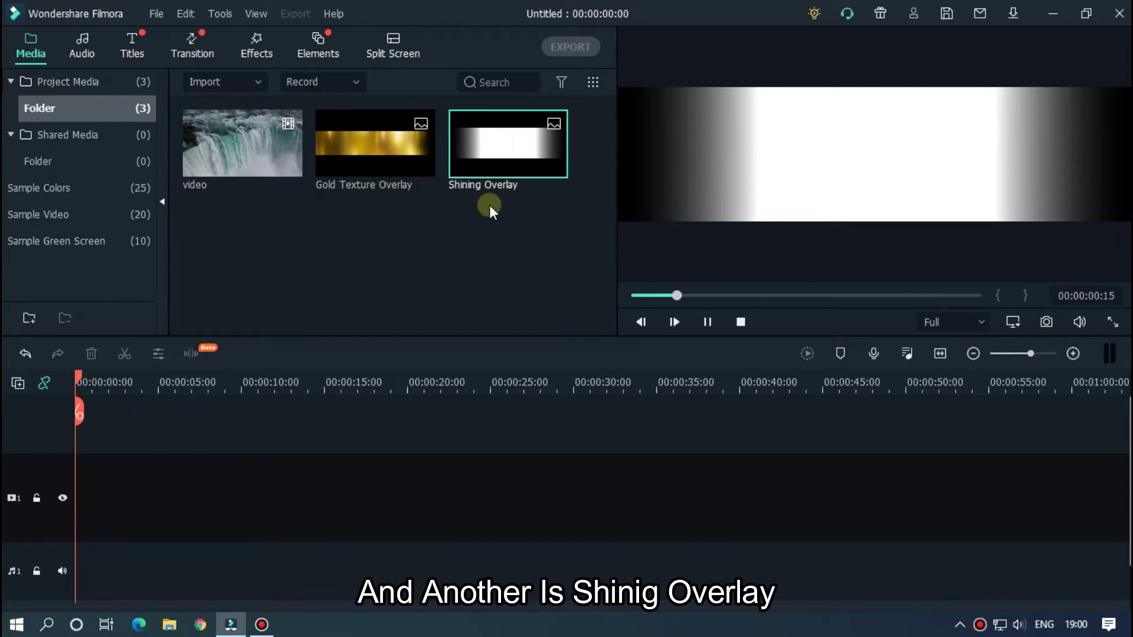
left_click(493, 224)
left_click_drag(554, 223, 402, 229)
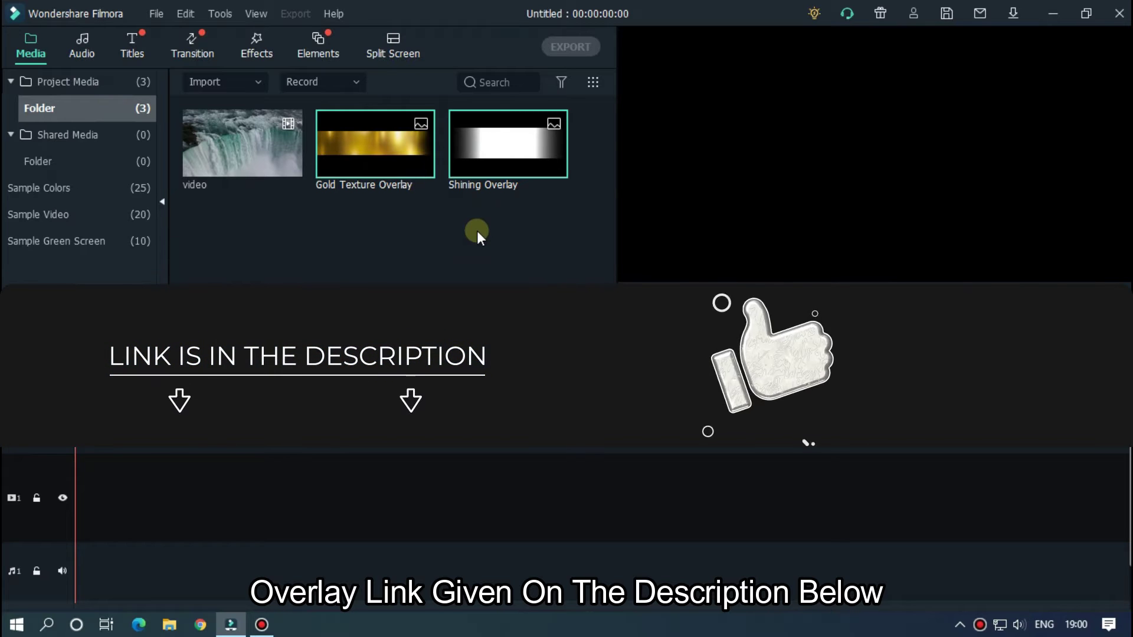
left_click(479, 227)
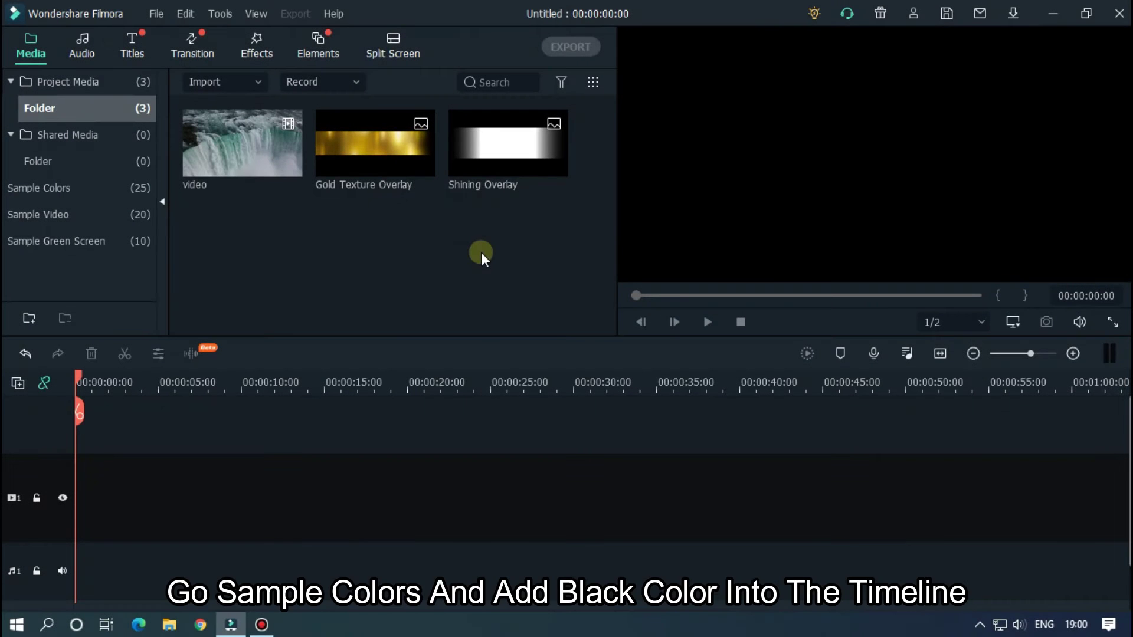
Place the Black sample colour clip on the timeline with a Default Title above it.
left_click(62, 207)
left_click(115, 192)
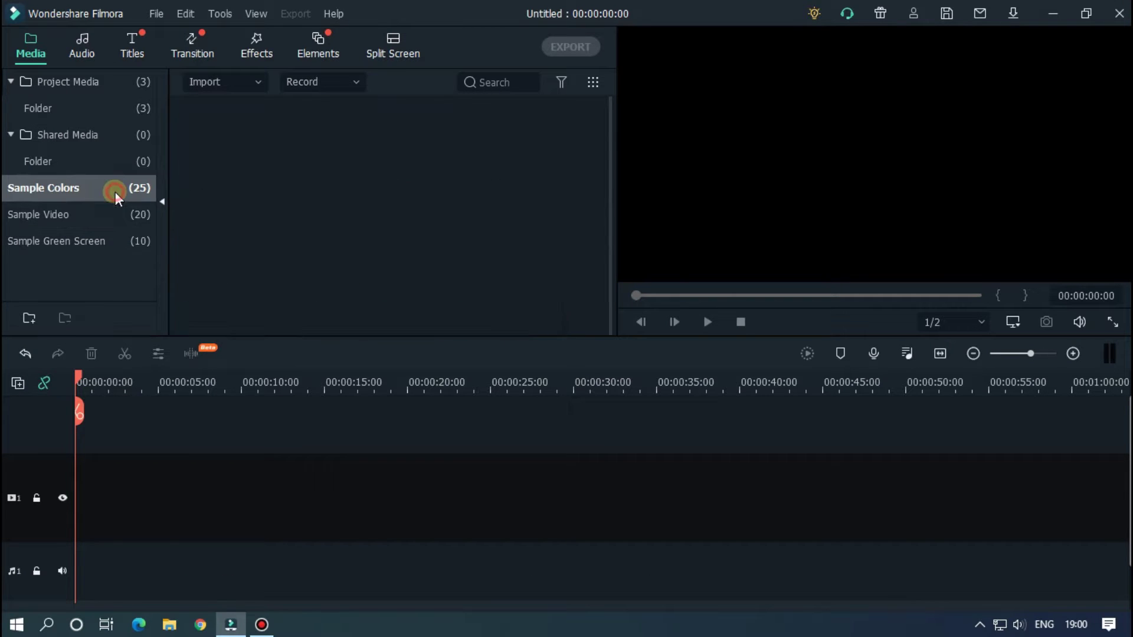
scroll(446, 217, "down", 3)
left_click_drag(381, 211, 82, 504)
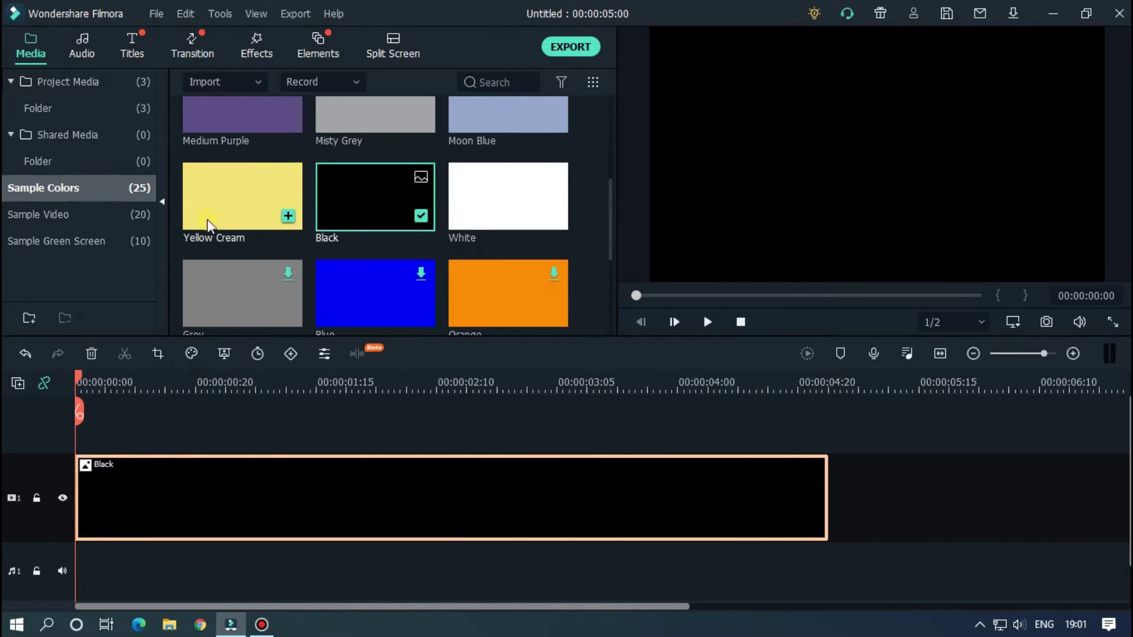
left_click(133, 53)
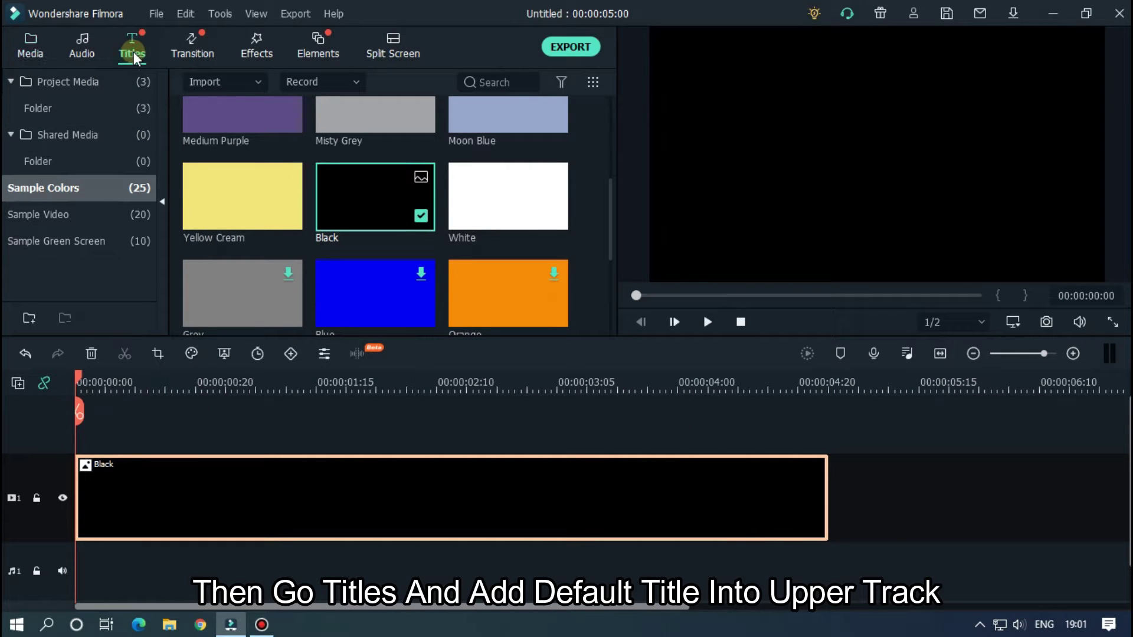
left_click_drag(224, 135, 76, 416)
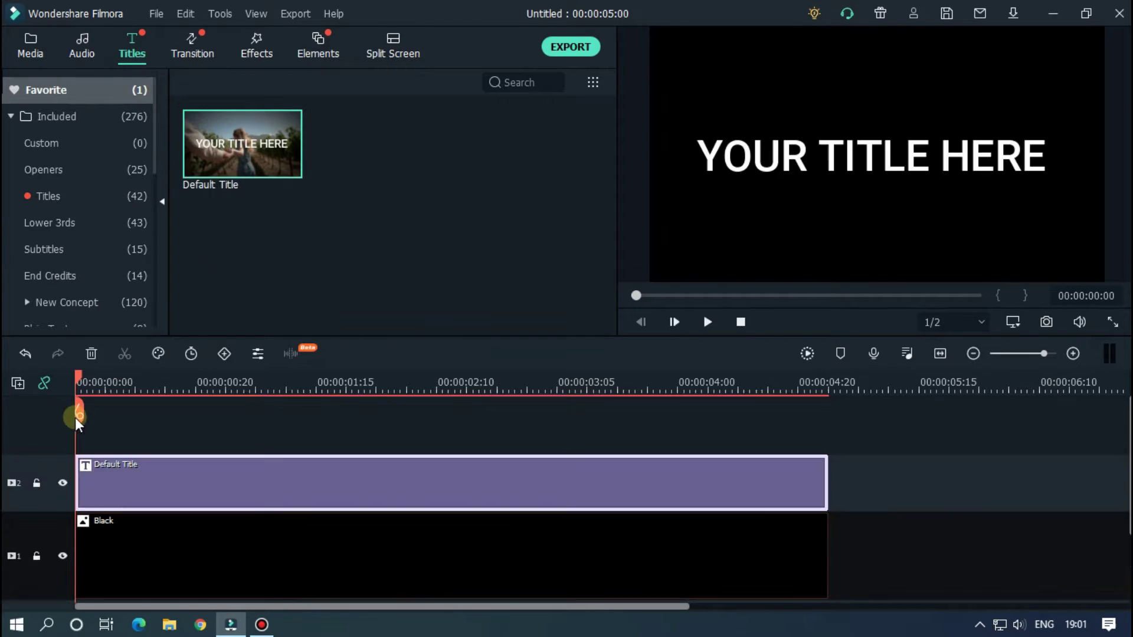
Replace the title's placeholder text with CINEMATIC in the advanced text editor.
double_click(386, 483)
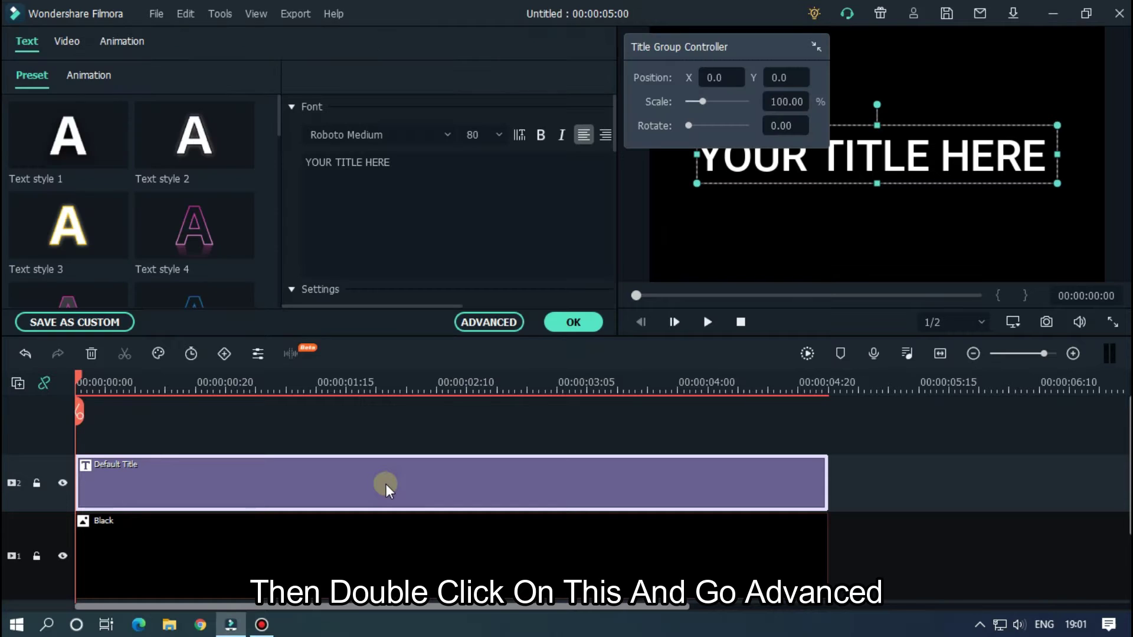
left_click(805, 54)
left_click_drag(769, 48, 685, 19)
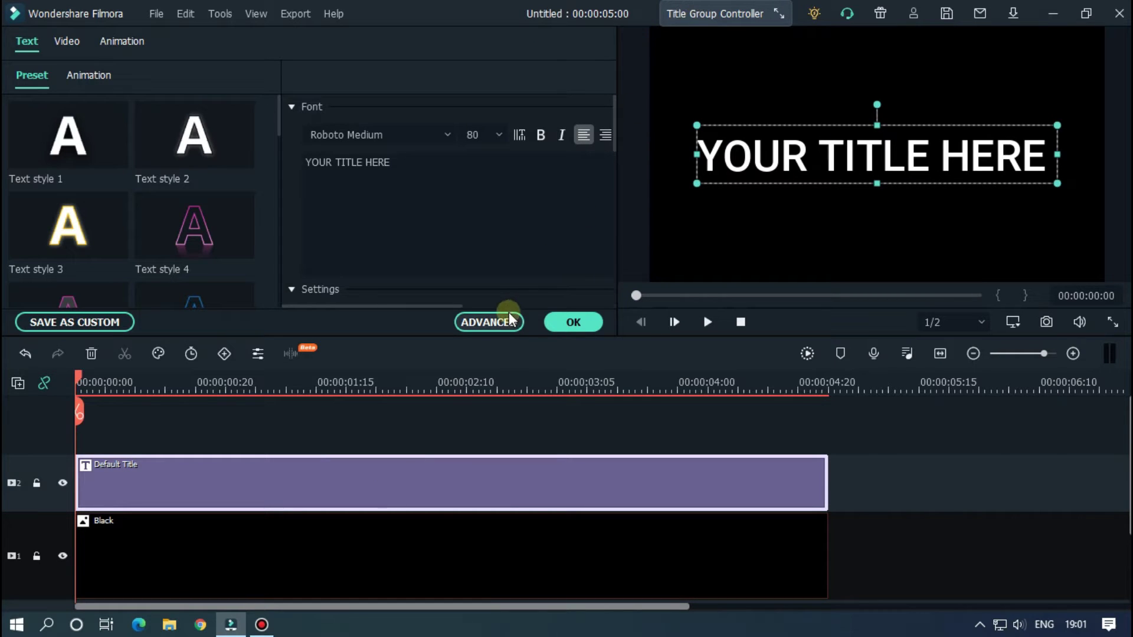
left_click(480, 324)
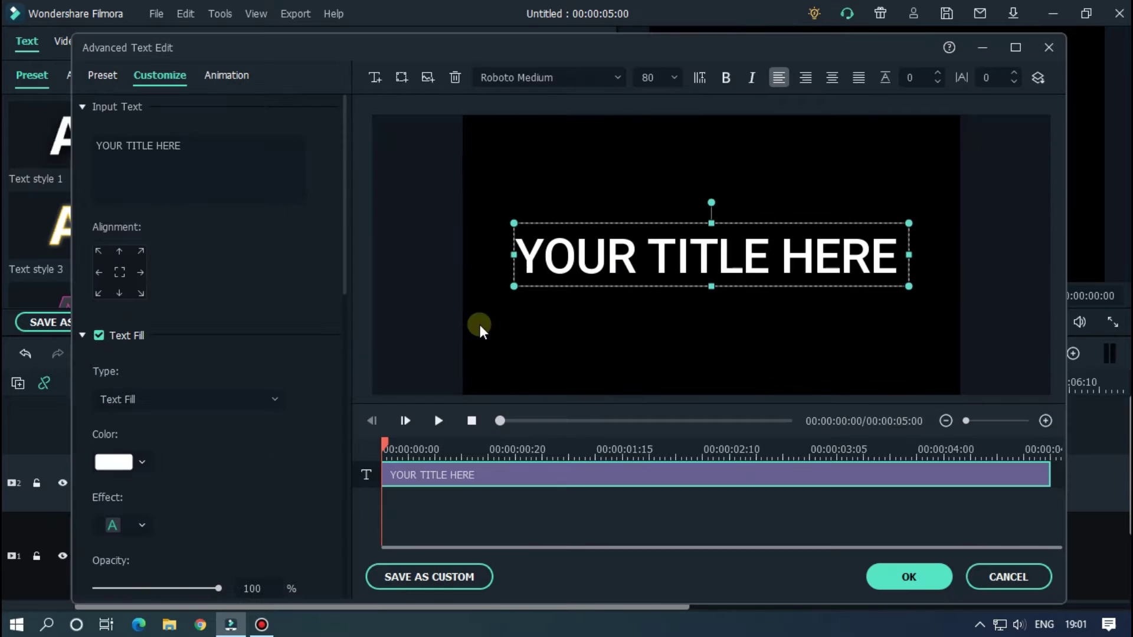
left_click(236, 145)
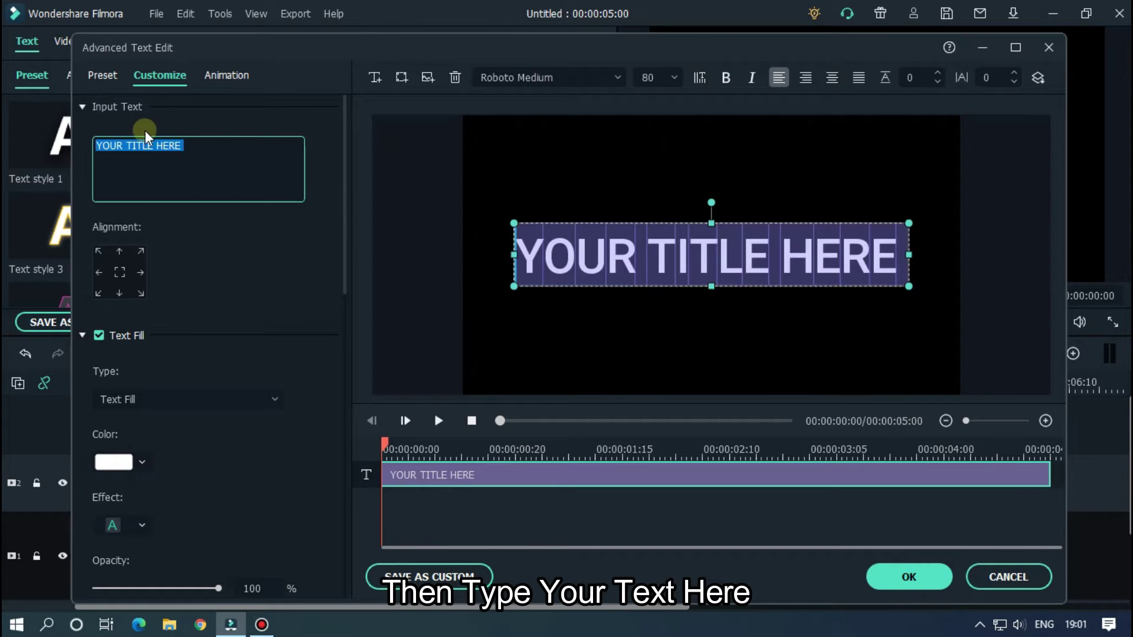
type("CINEMATIC")
Set the CINEMATIC font to Montserrat Thin at size 40.
left_click(561, 78)
key("Down")
key("Down")
key("Down")
key("Down")
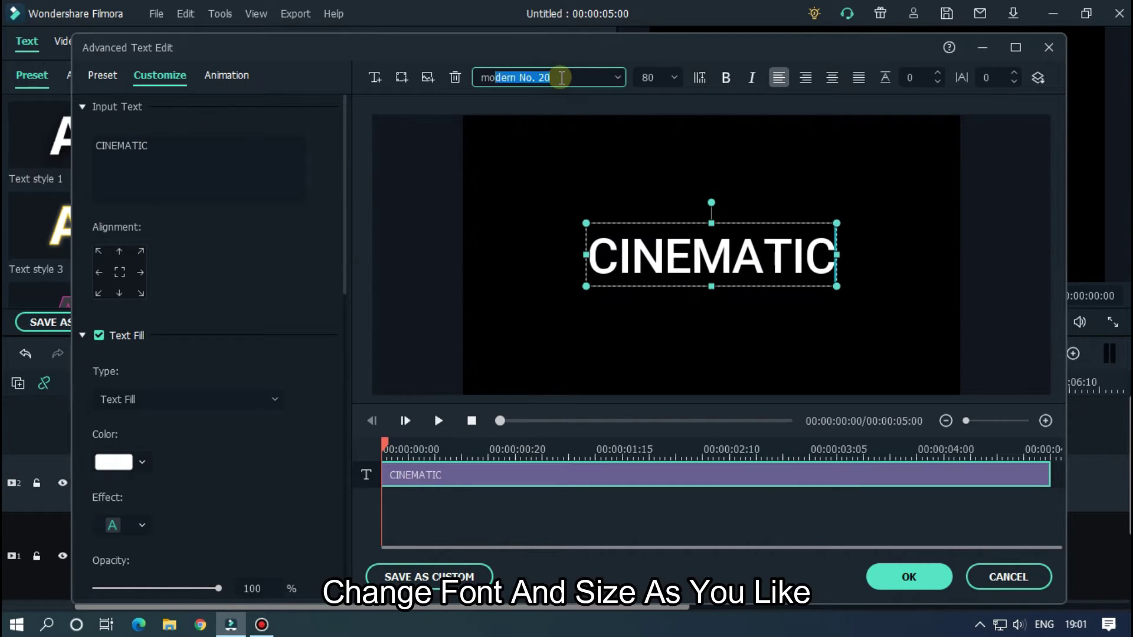
key("Up")
key("Up")
key("Up")
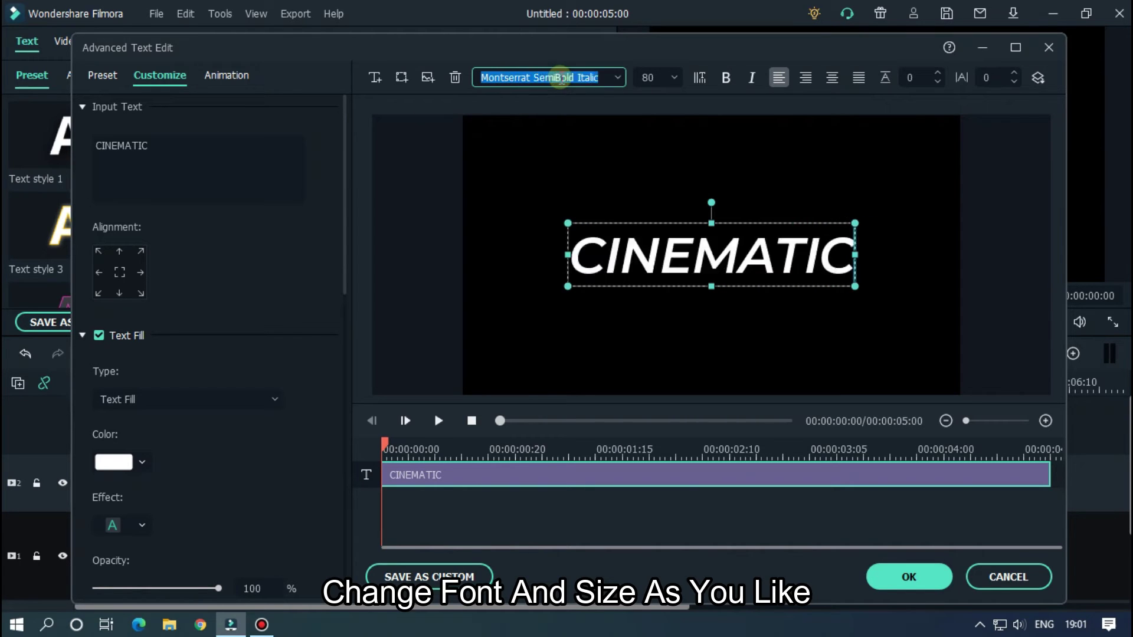
left_click(759, 280)
left_click(759, 280)
left_click(652, 77)
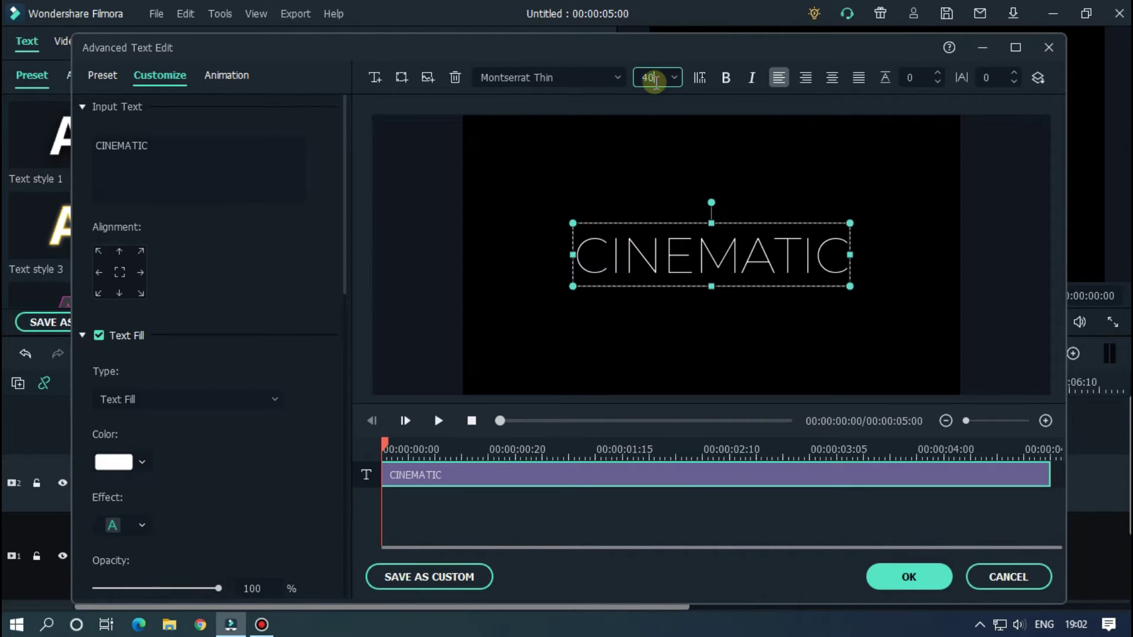
type("40")
key("Return")
left_click(855, 242)
Set the CINEMATIC letter spacing to 15.
left_click(757, 269)
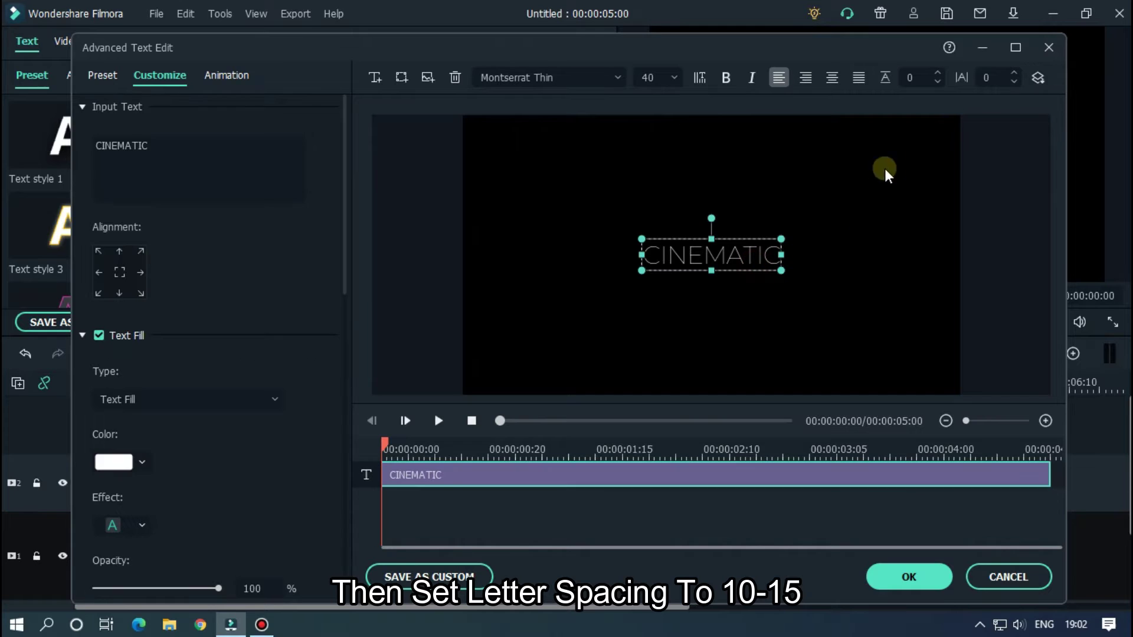
left_click(990, 77)
type("10")
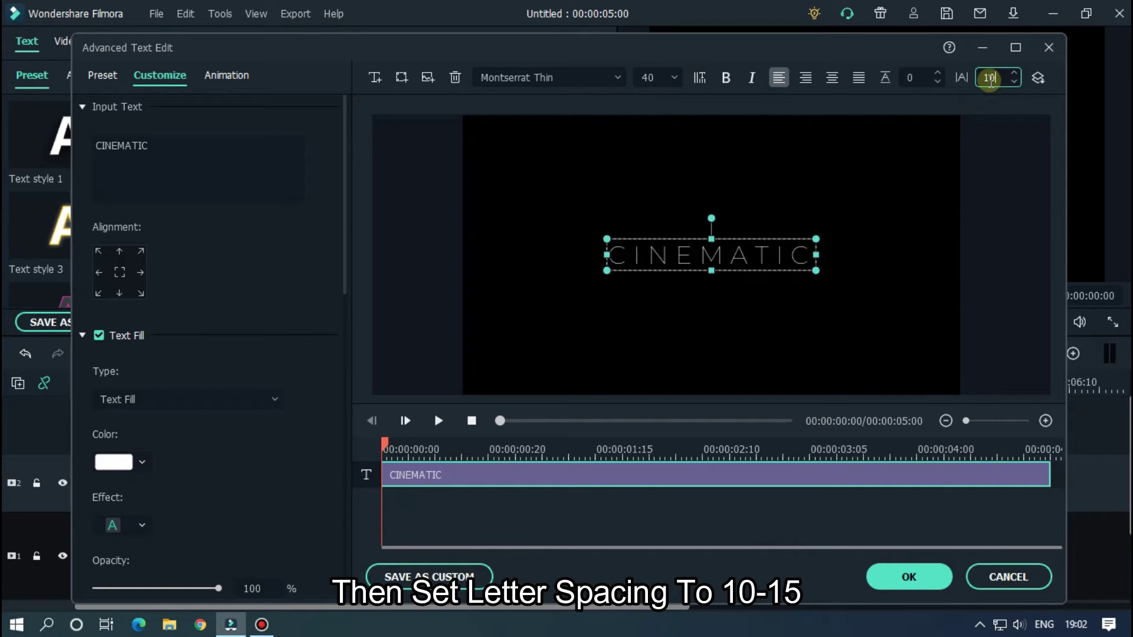
double_click(989, 78)
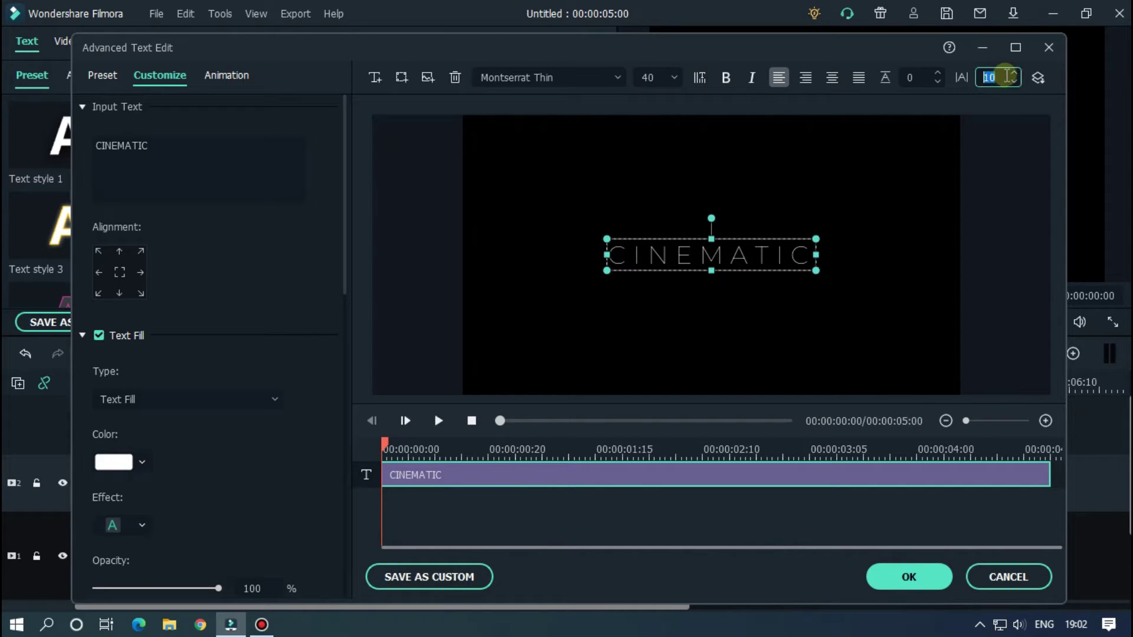
type("15")
left_click(852, 279)
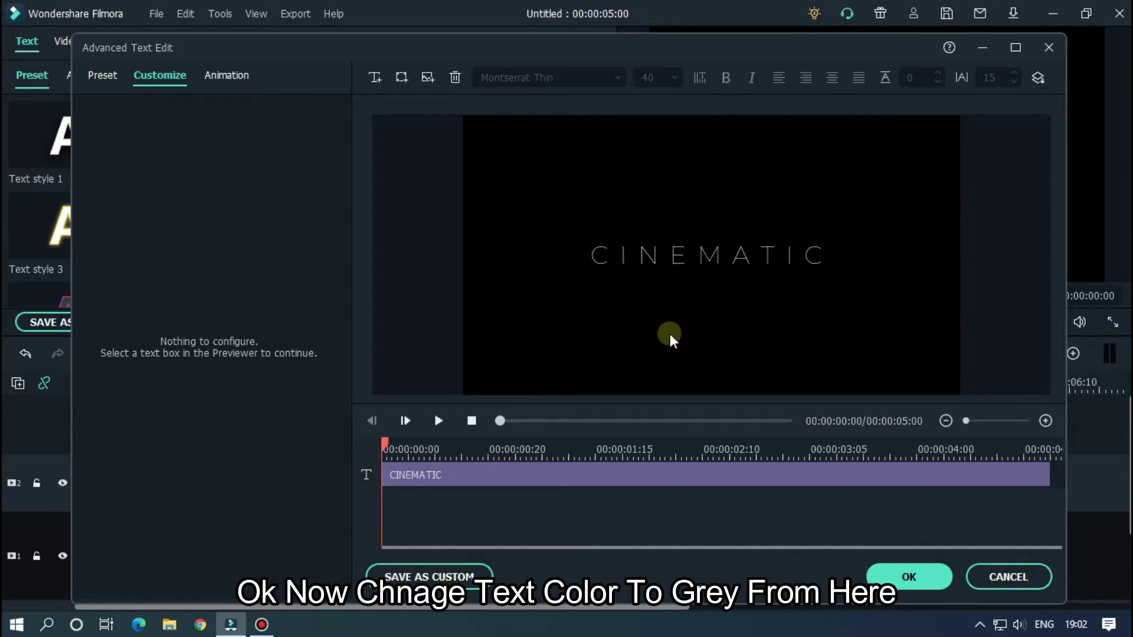
Make the CINEMATIC text grey and apply the title edits.
left_click(705, 260)
scroll(147, 443, "down", 1)
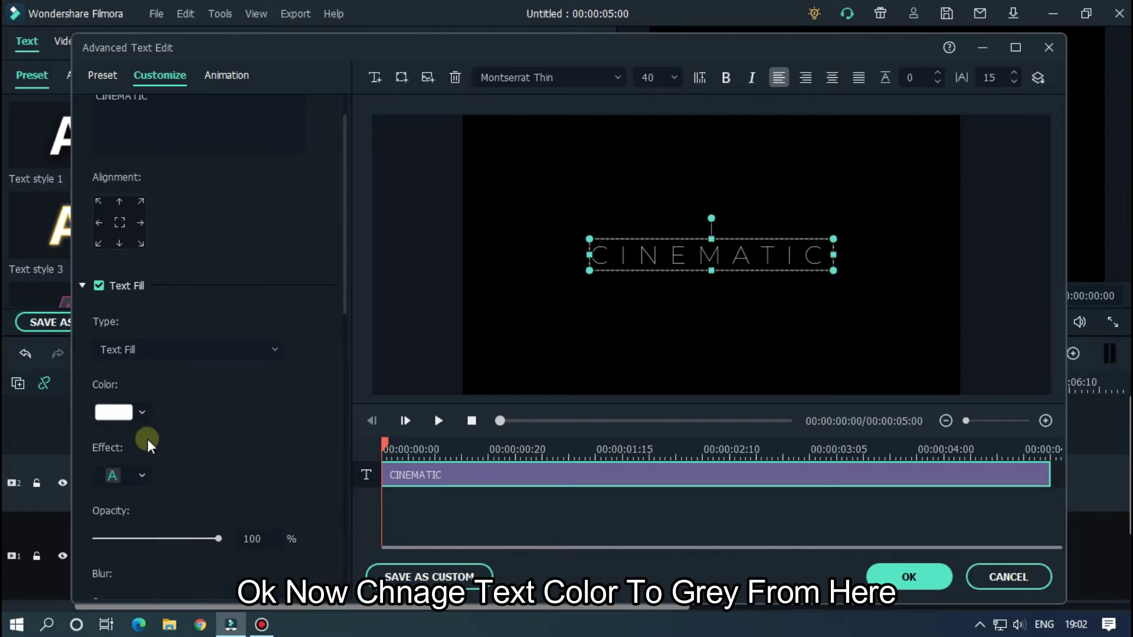
left_click(121, 413)
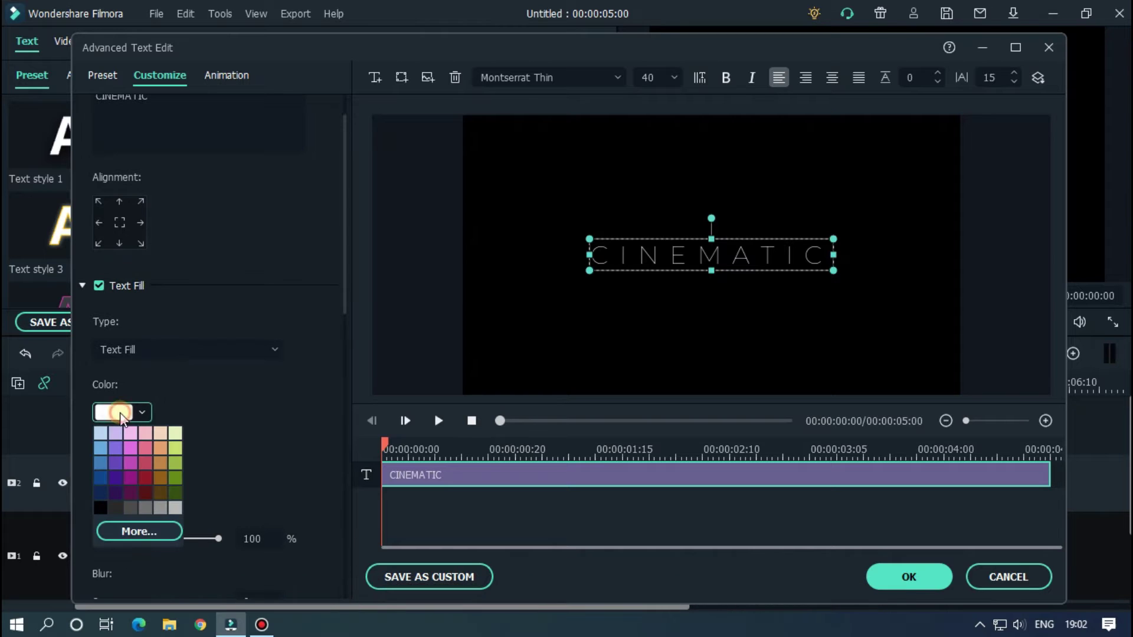
left_click(145, 510)
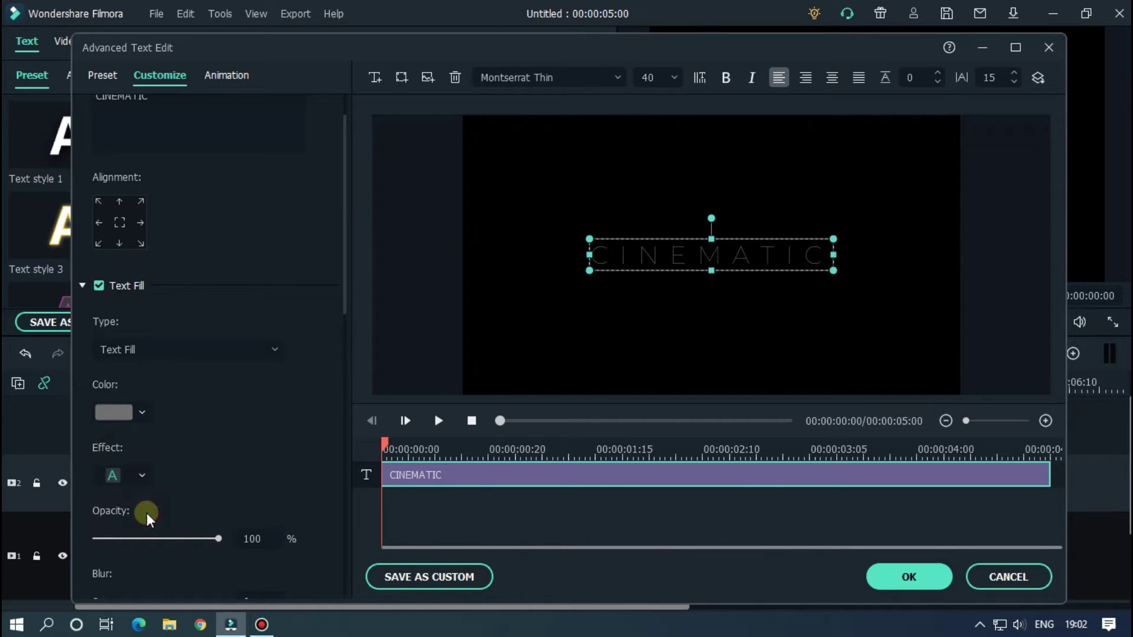
left_click(527, 324)
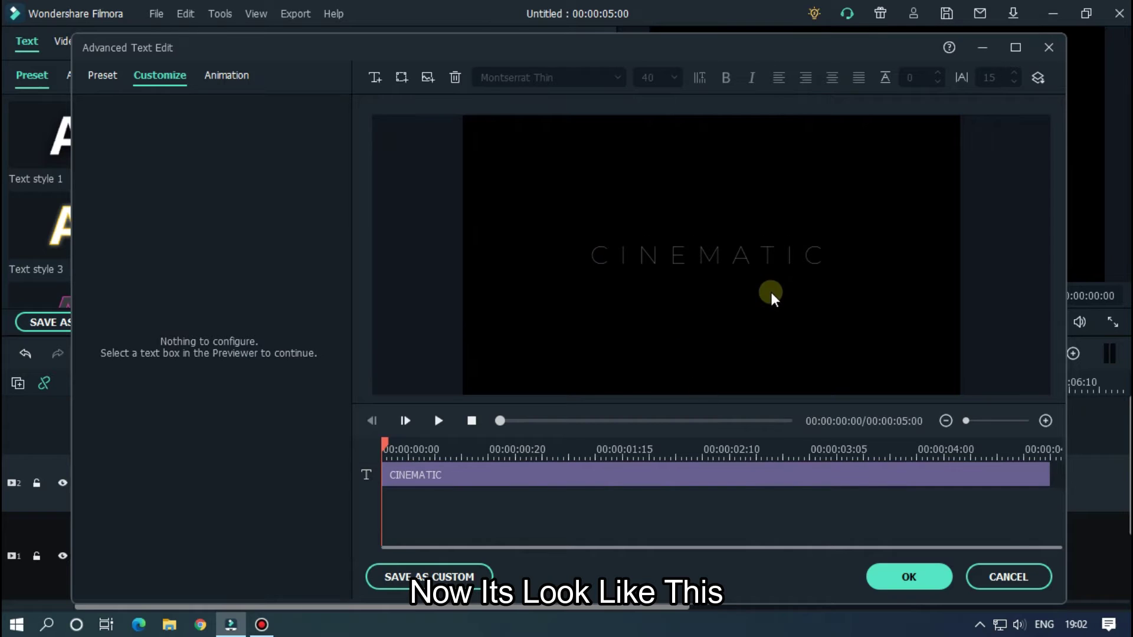
left_click(908, 560)
Add a custom scale keyframe of 90% at the title's start.
left_click(452, 464)
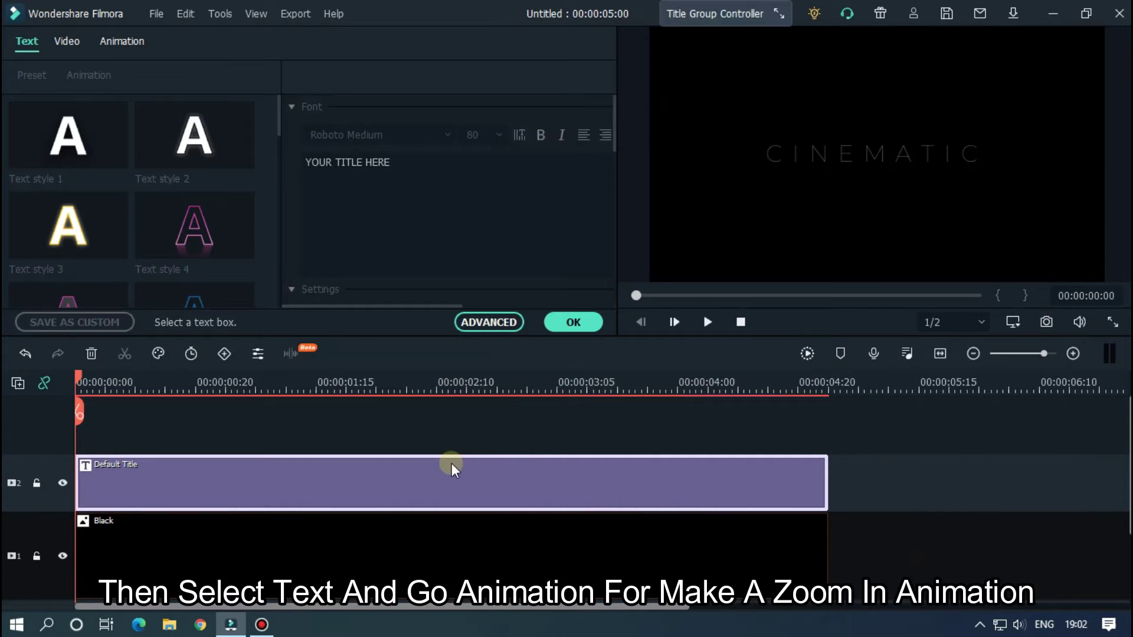
left_click(378, 477)
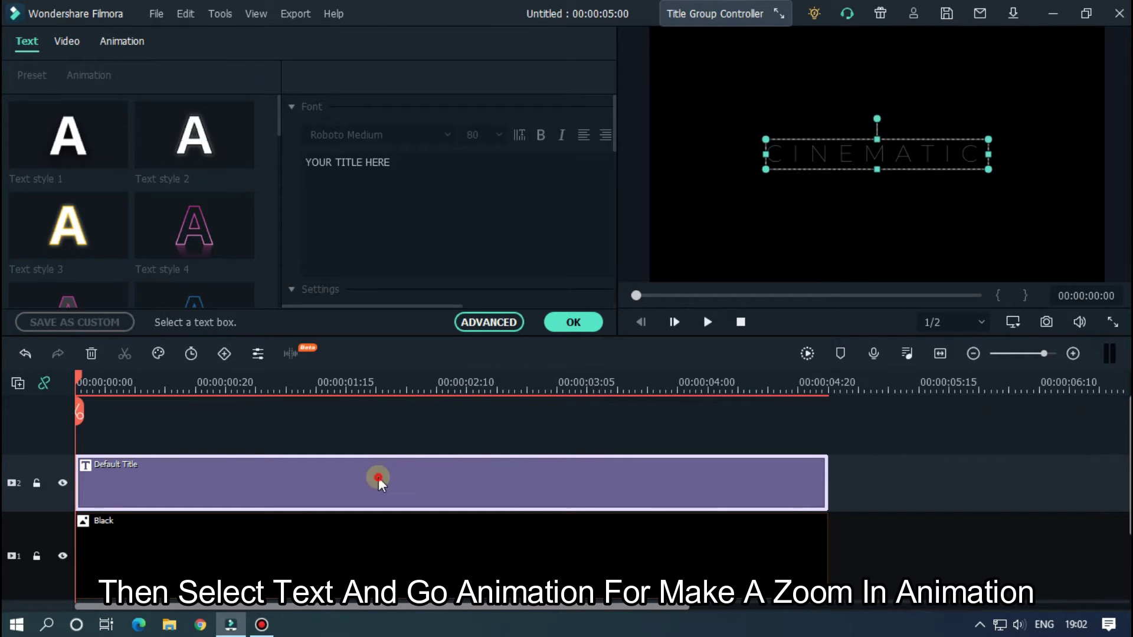
left_click(130, 39)
left_click(89, 76)
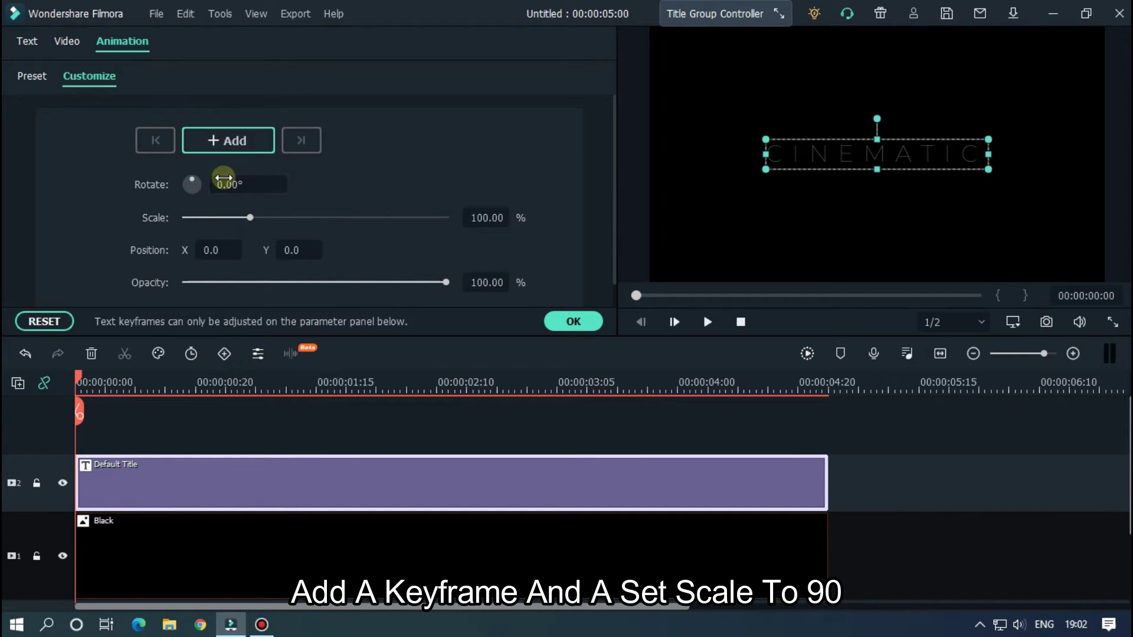
left_click(225, 142)
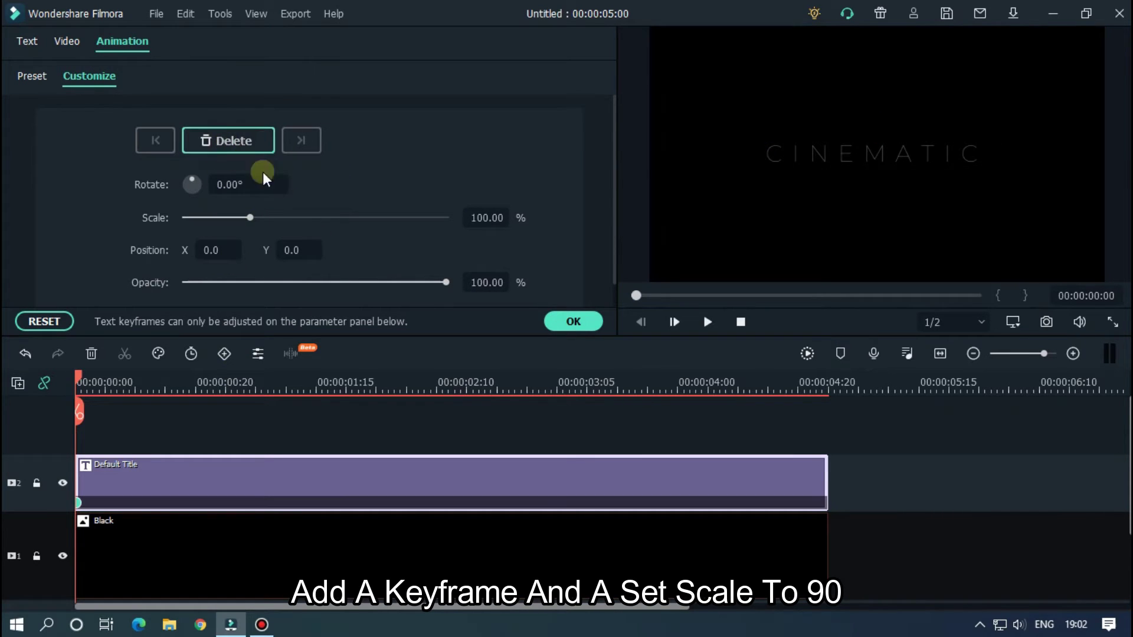
left_click(495, 218)
key("Return")
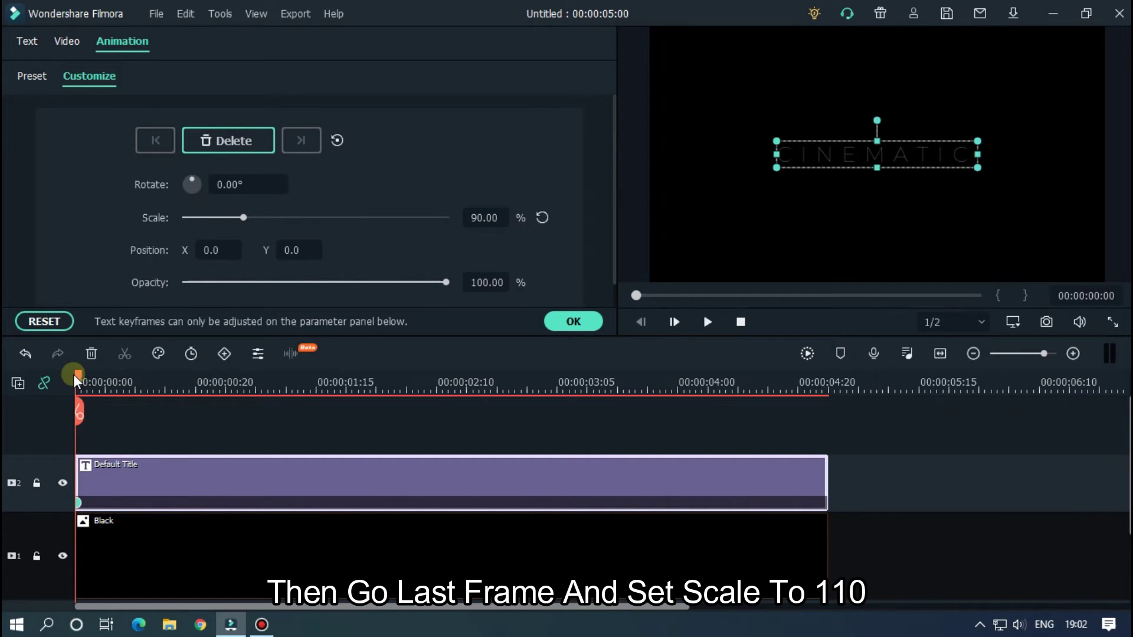
Add a 110% scale keyframe at the title clip's end and play the zoom.
left_click_drag(81, 373, 814, 371)
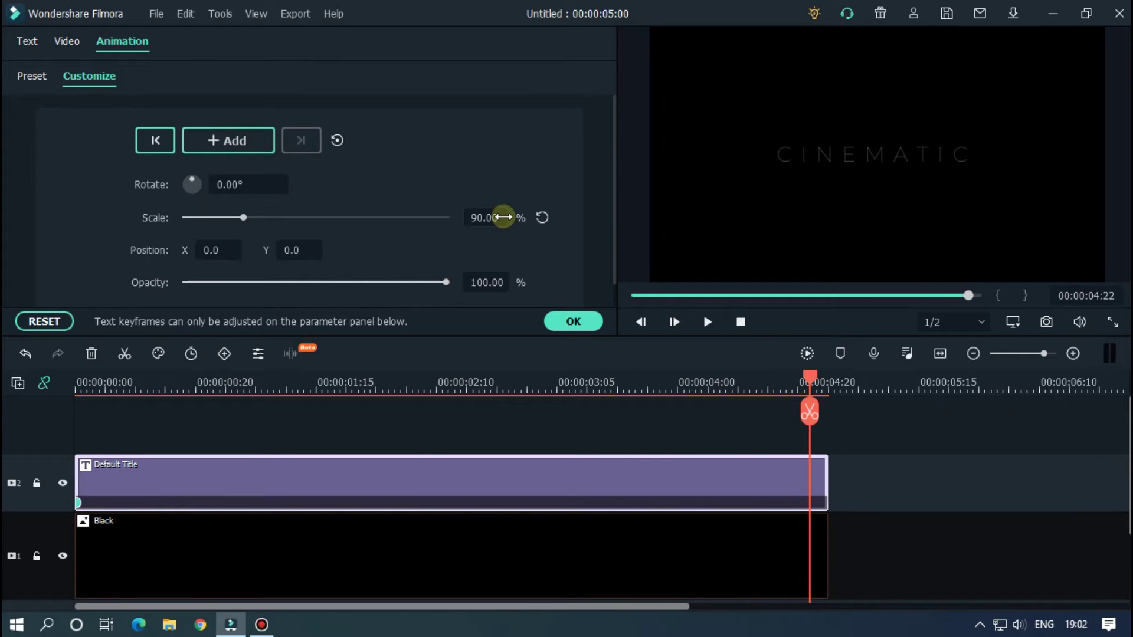
key("Return")
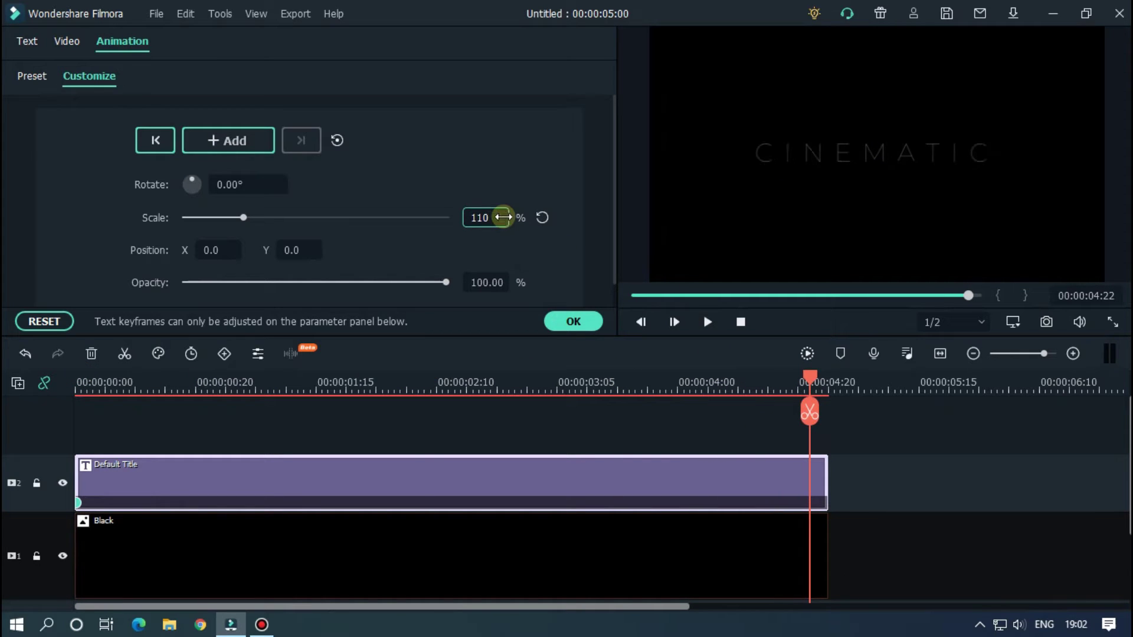
left_click_drag(820, 501, 831, 501)
key("space")
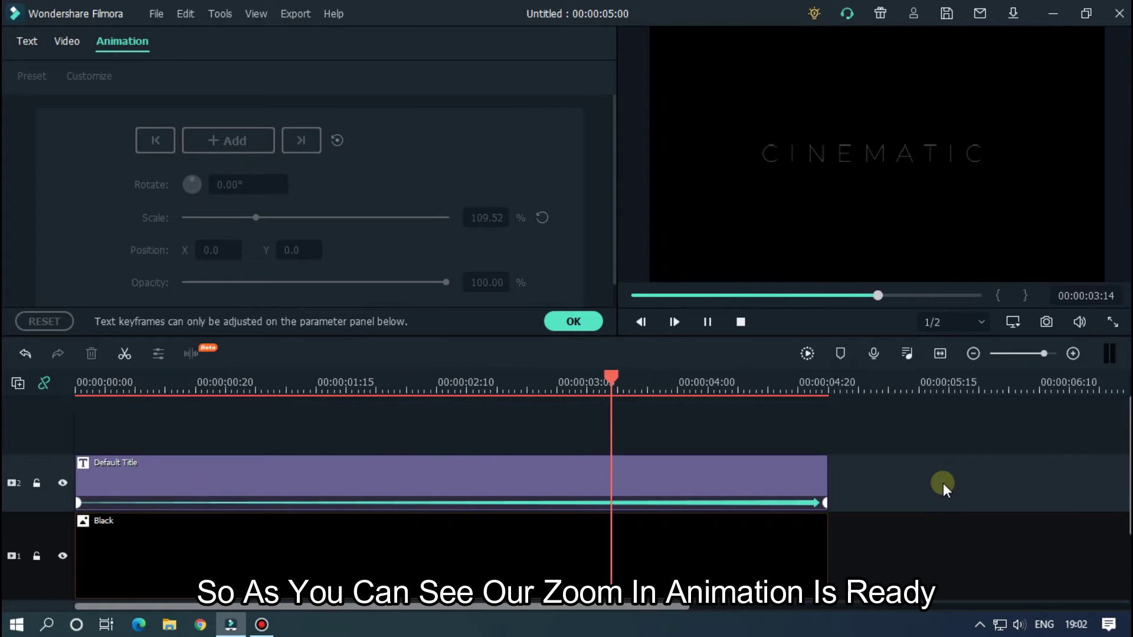
Place Shining Overlay from Project Media on the track above the title.
left_click(571, 321)
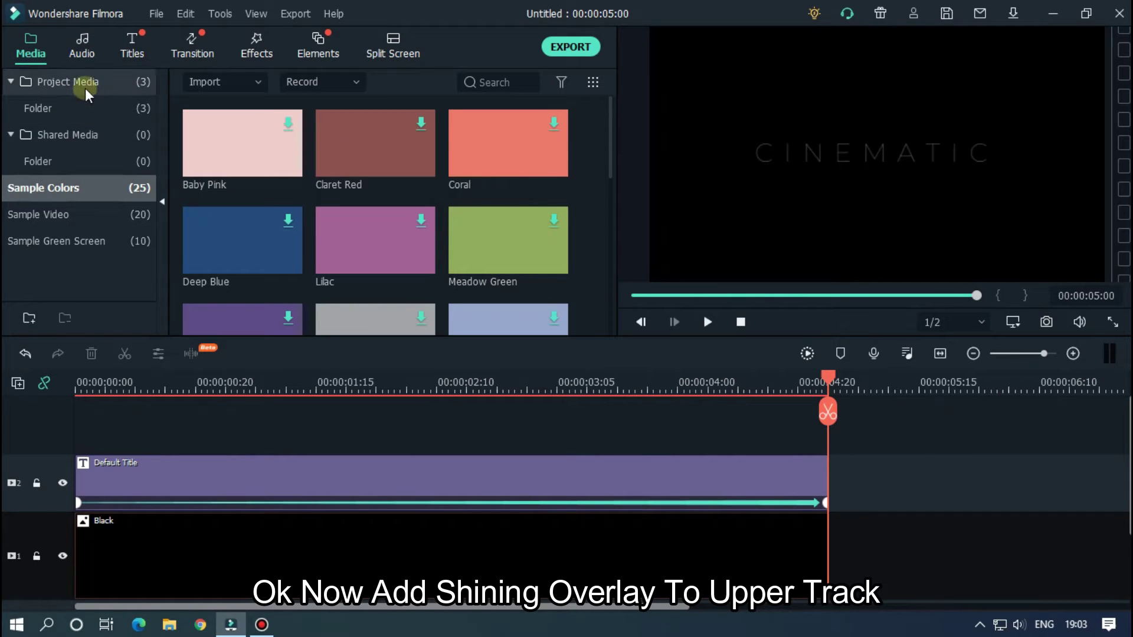
left_click(82, 85)
left_click_drag(373, 151, 48, 411)
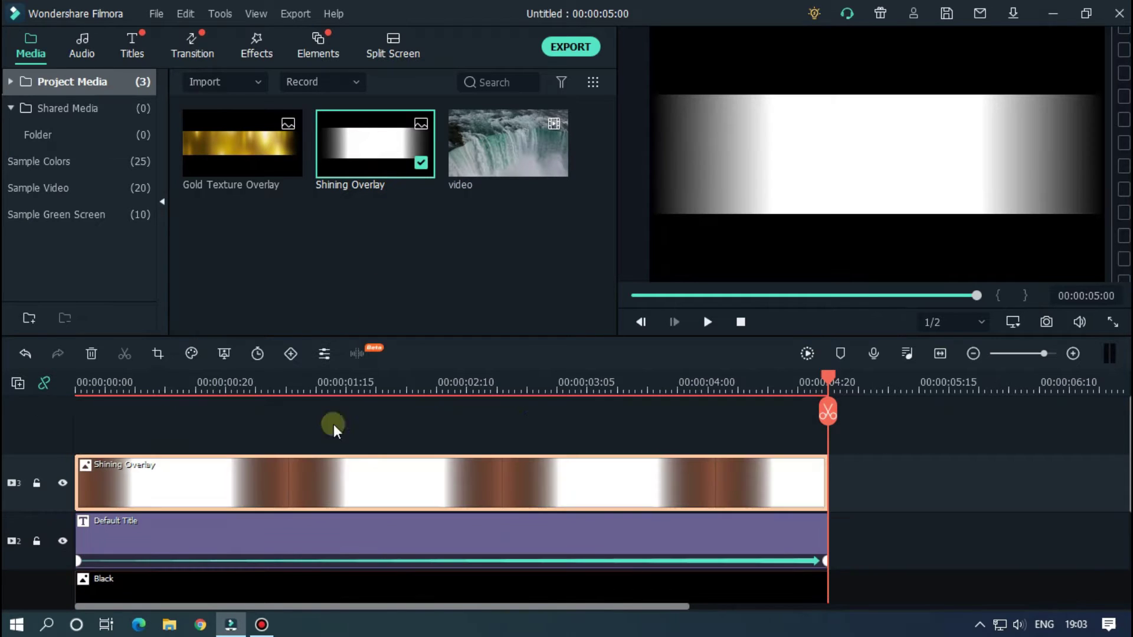
double_click(548, 476)
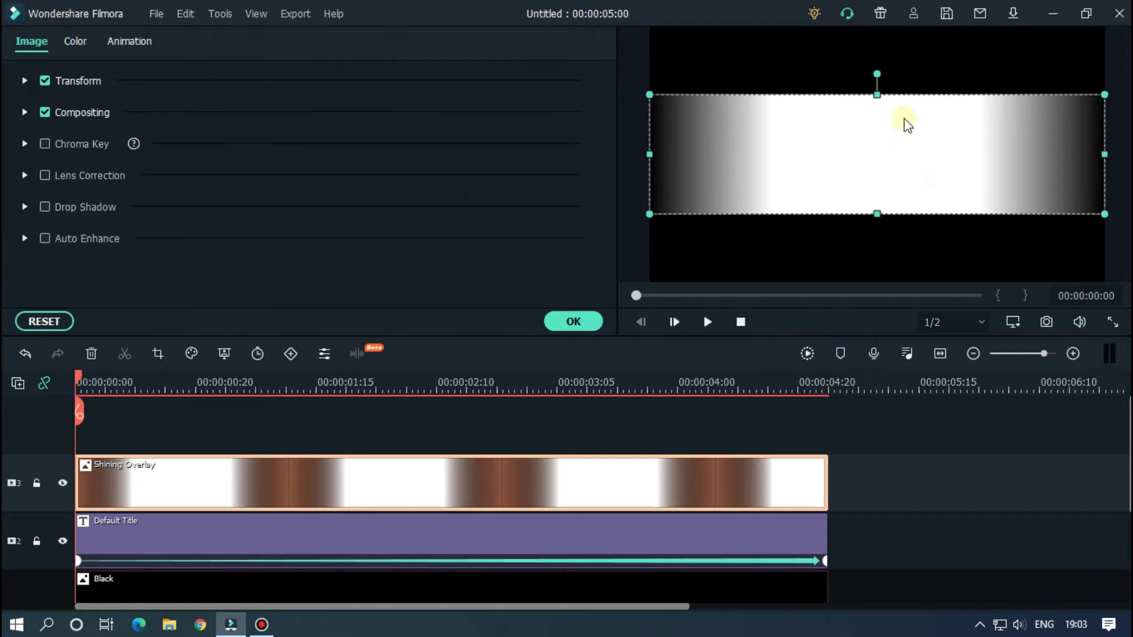
Rotate, move and narrow the overlay into a thin diagonal strip left of CINEMATIC.
left_click_drag(905, 74, 994, 191)
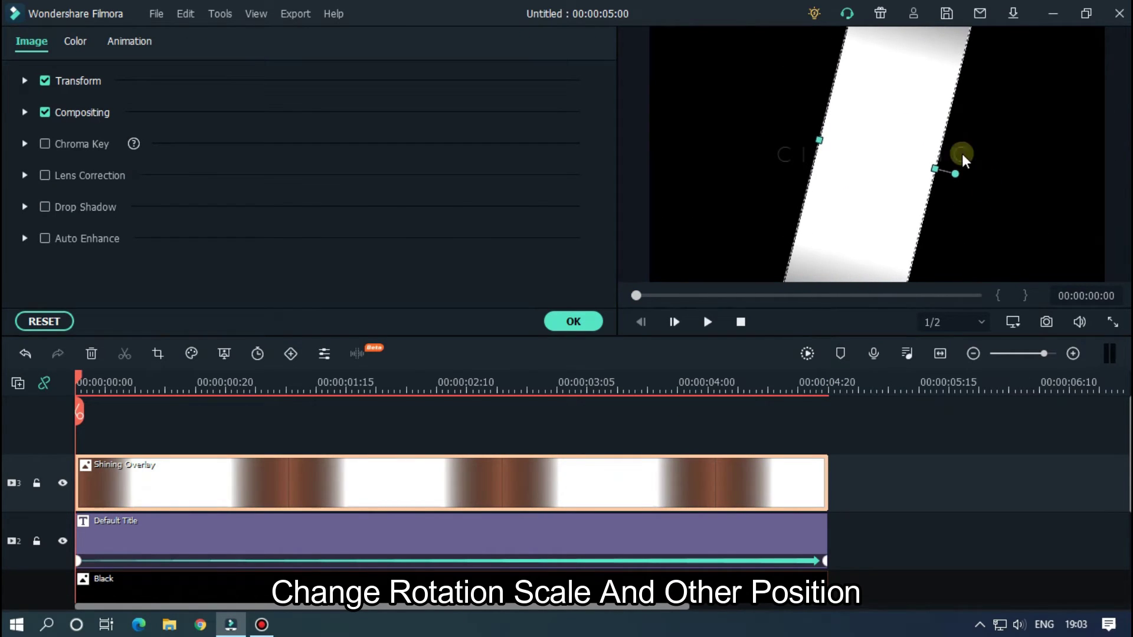
left_click_drag(859, 137, 689, 122)
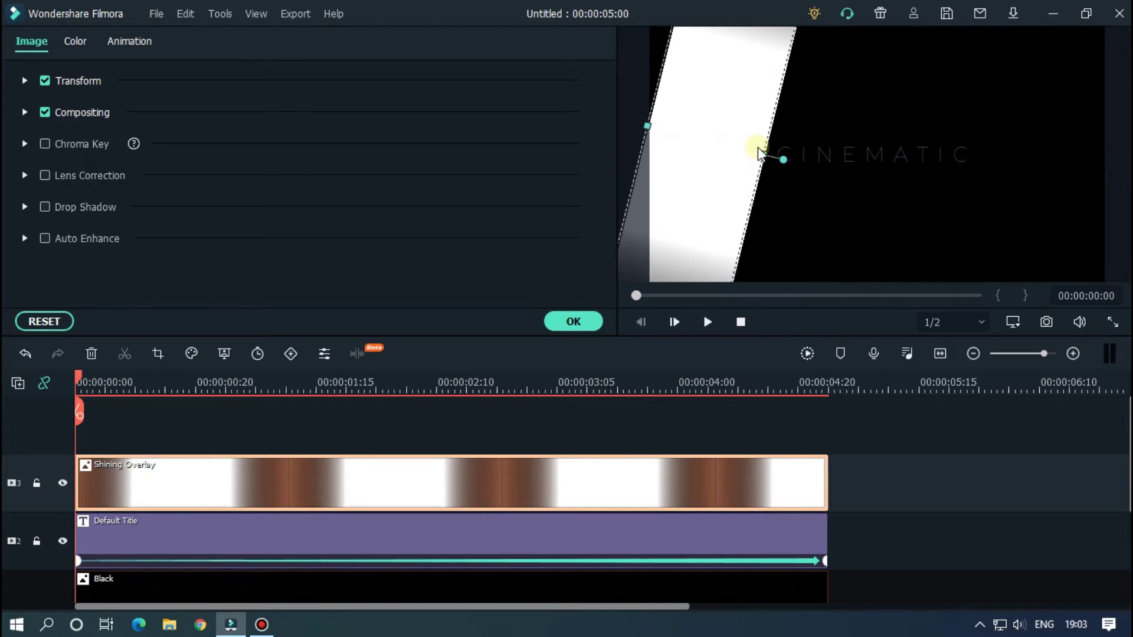
left_click_drag(764, 153, 748, 171)
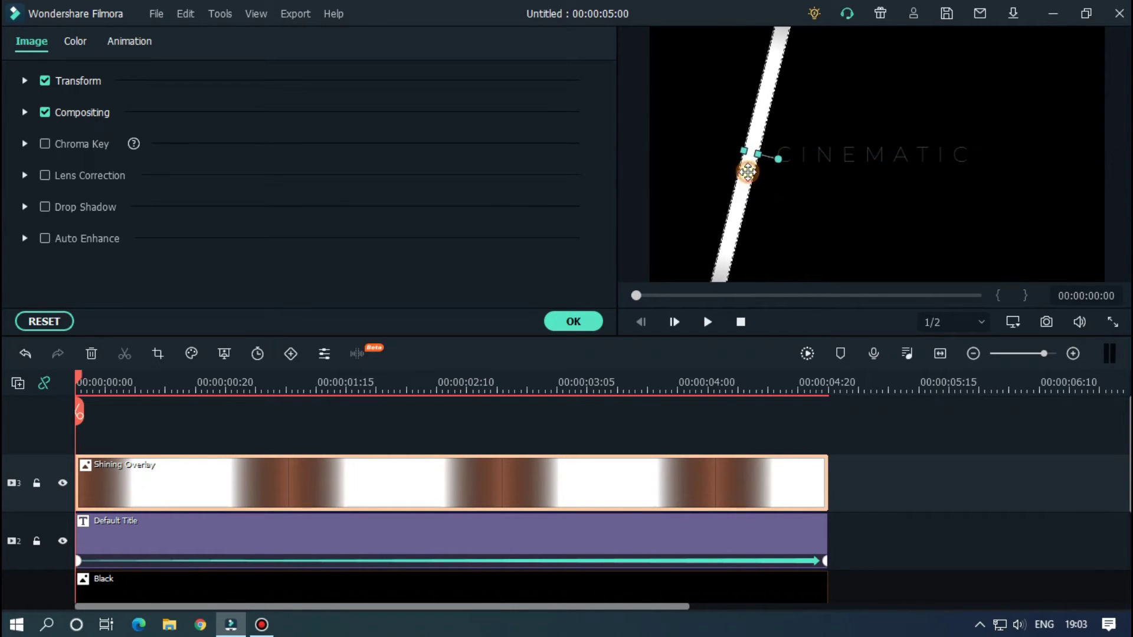
left_click(782, 204)
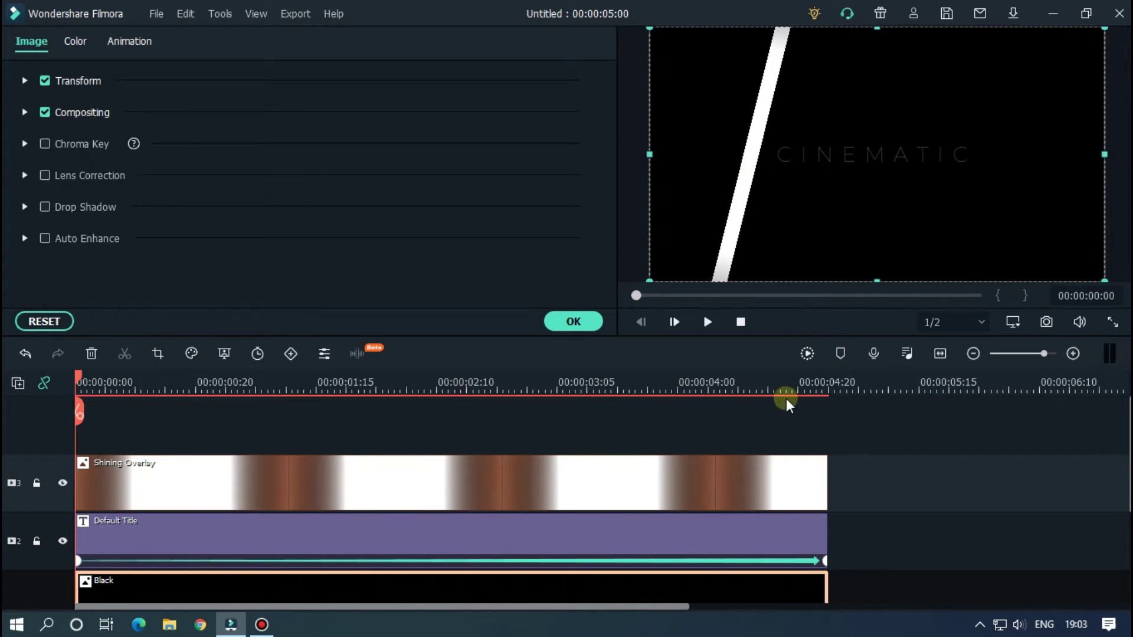
left_click(701, 475)
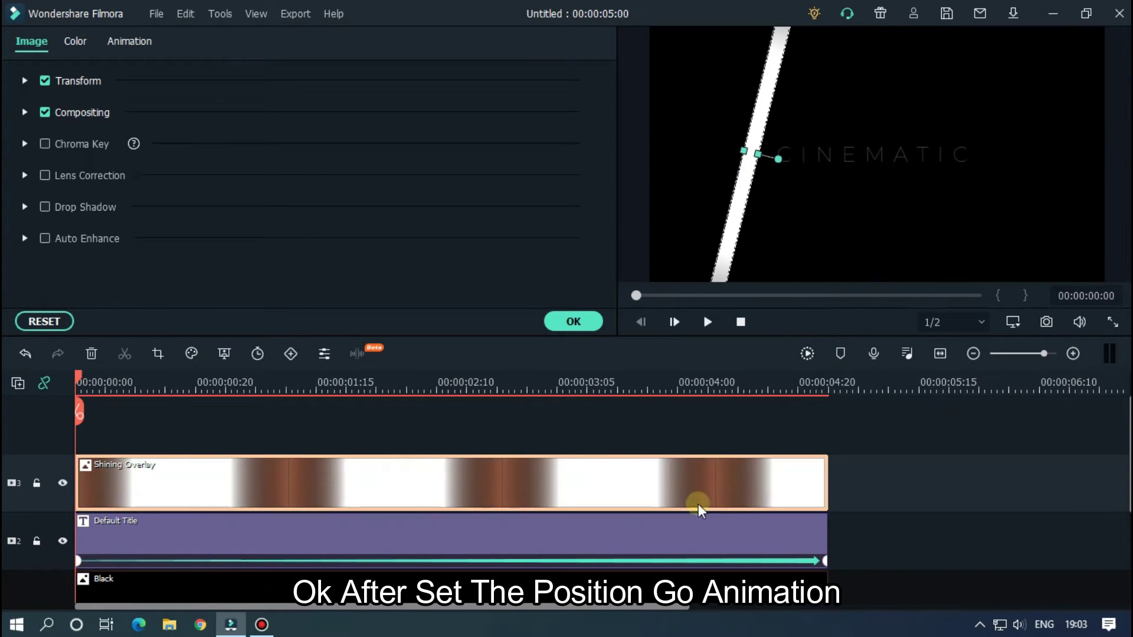
Keyframe the strip's position from left of CINEMATIC at the start to its right near the end.
left_click(124, 40)
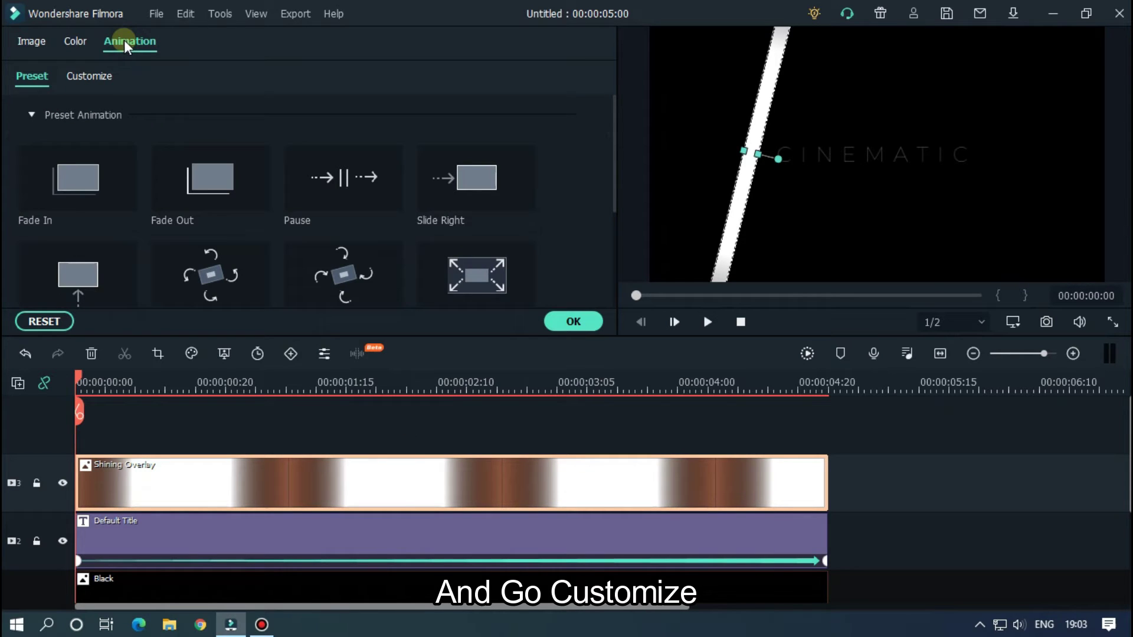
left_click(96, 77)
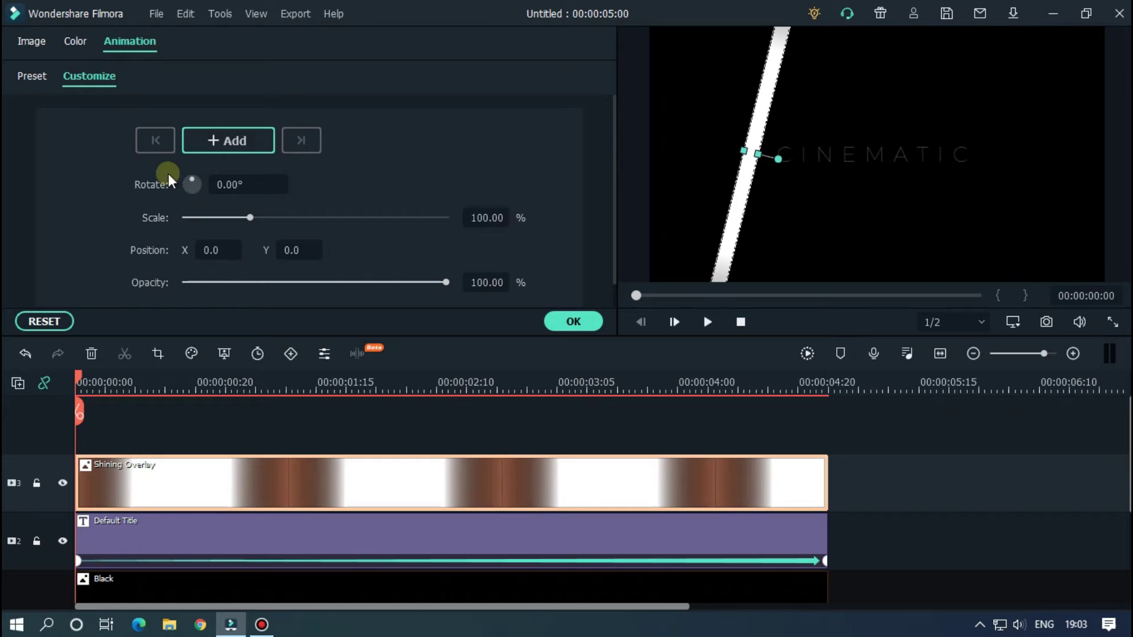
left_click(235, 142)
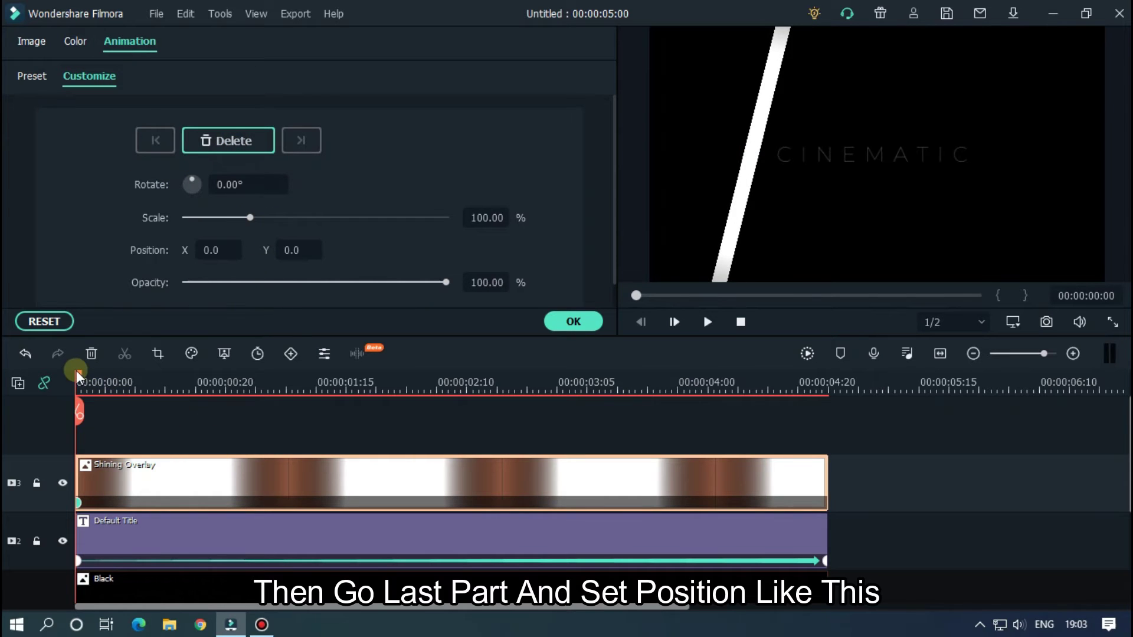
left_click_drag(76, 374, 815, 387)
key("Left")
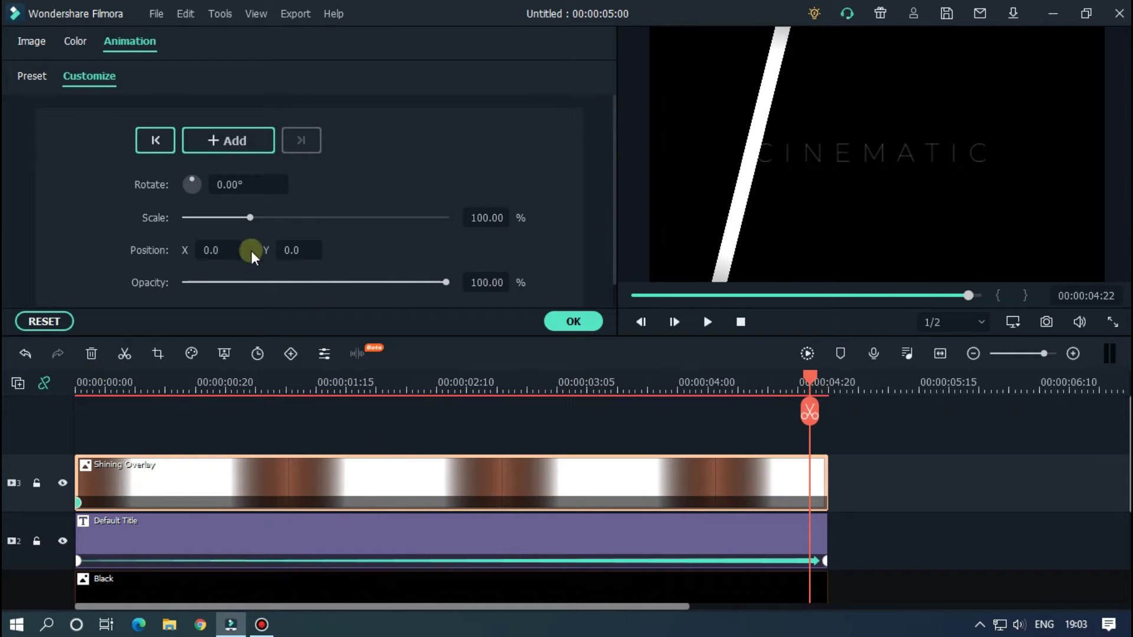
left_click_drag(568, 306, 706, 320)
Play back from the start to watch the strip sweep across CINEMATIC.
left_click(799, 520)
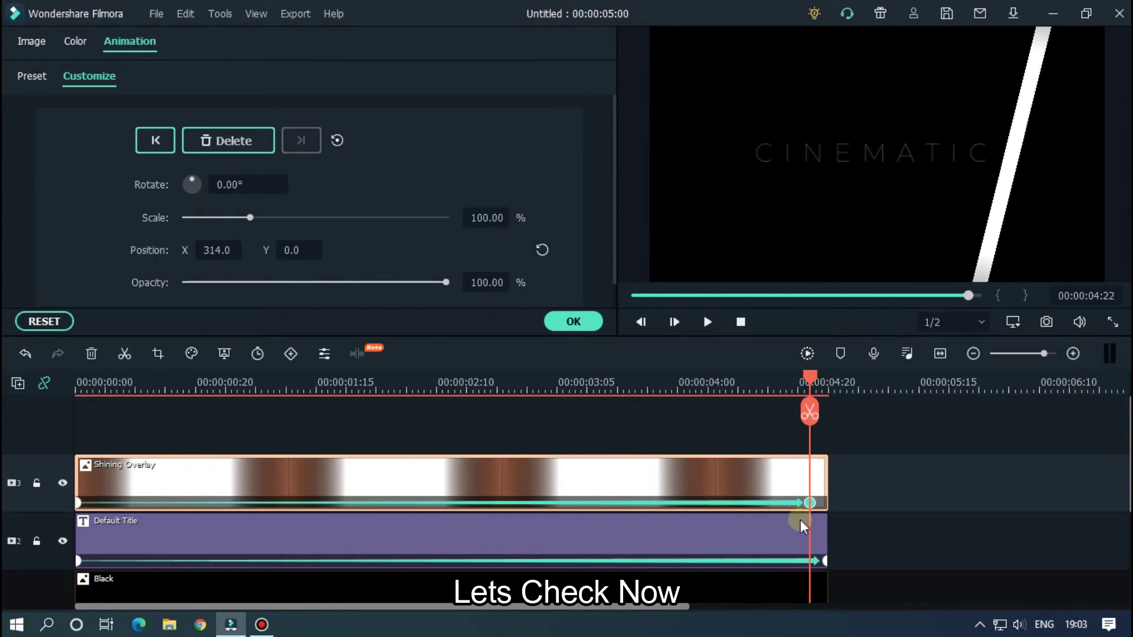
left_click(830, 505)
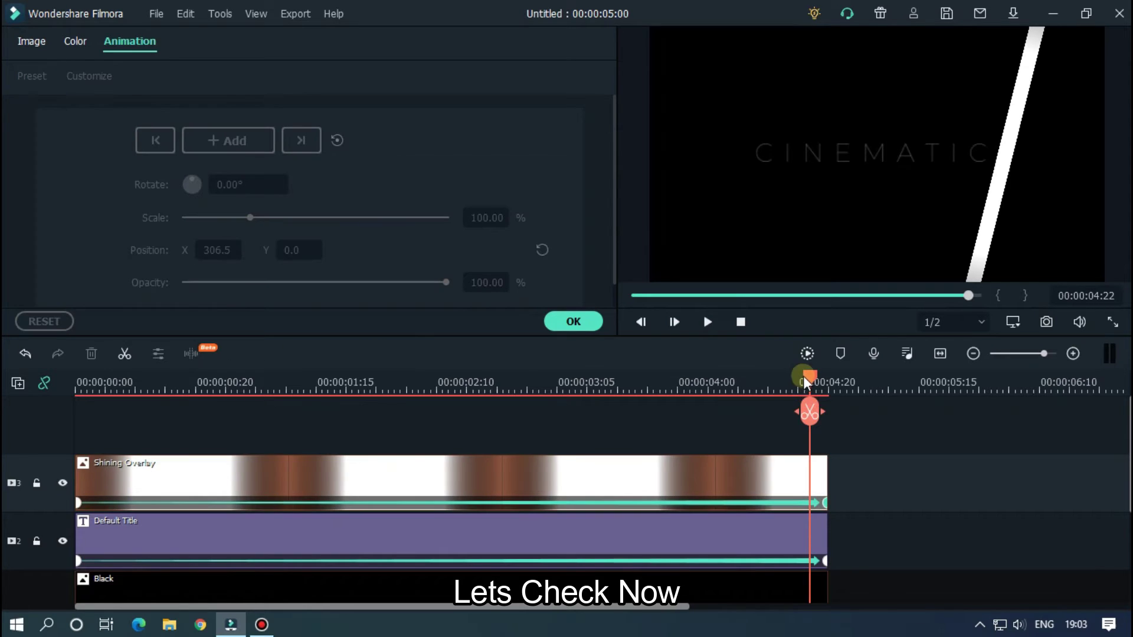
left_click_drag(805, 378, 69, 383)
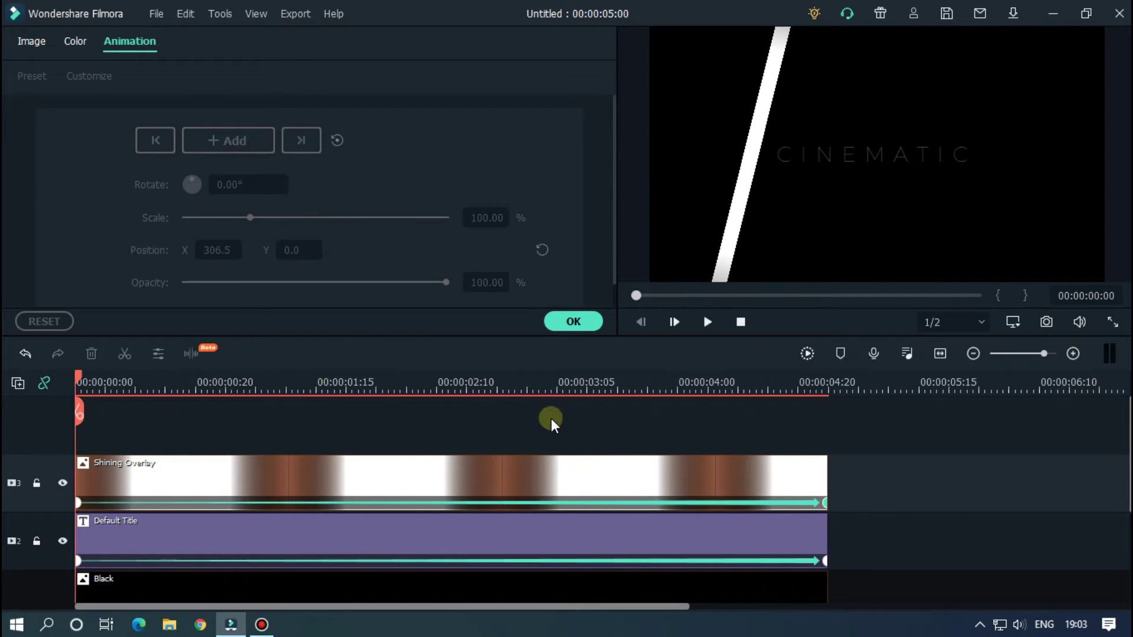
key("space")
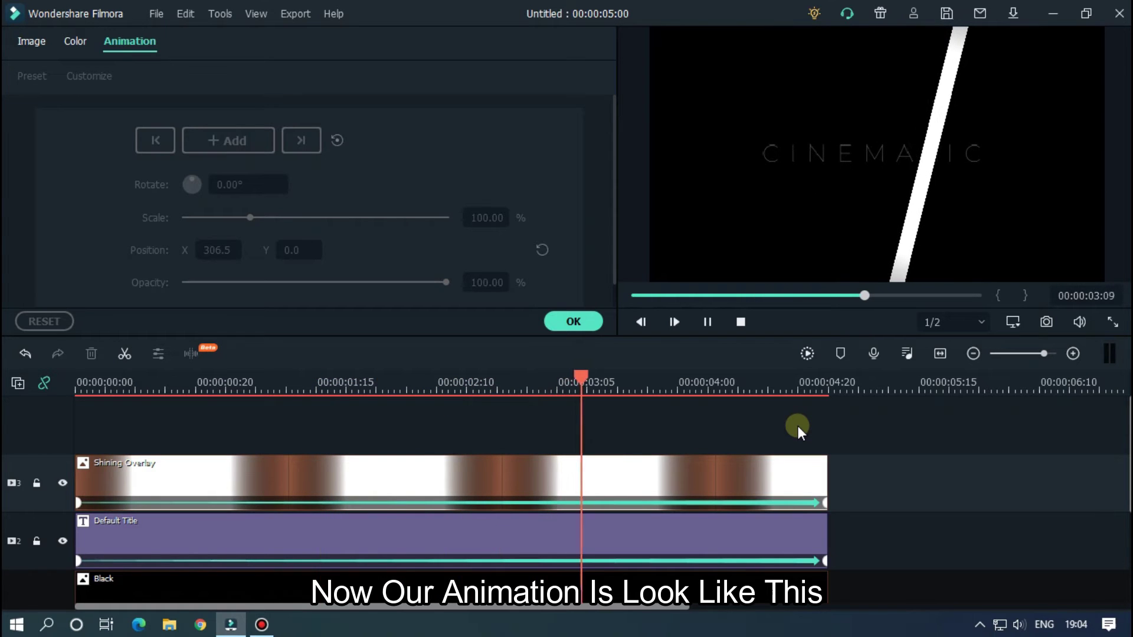
key("space")
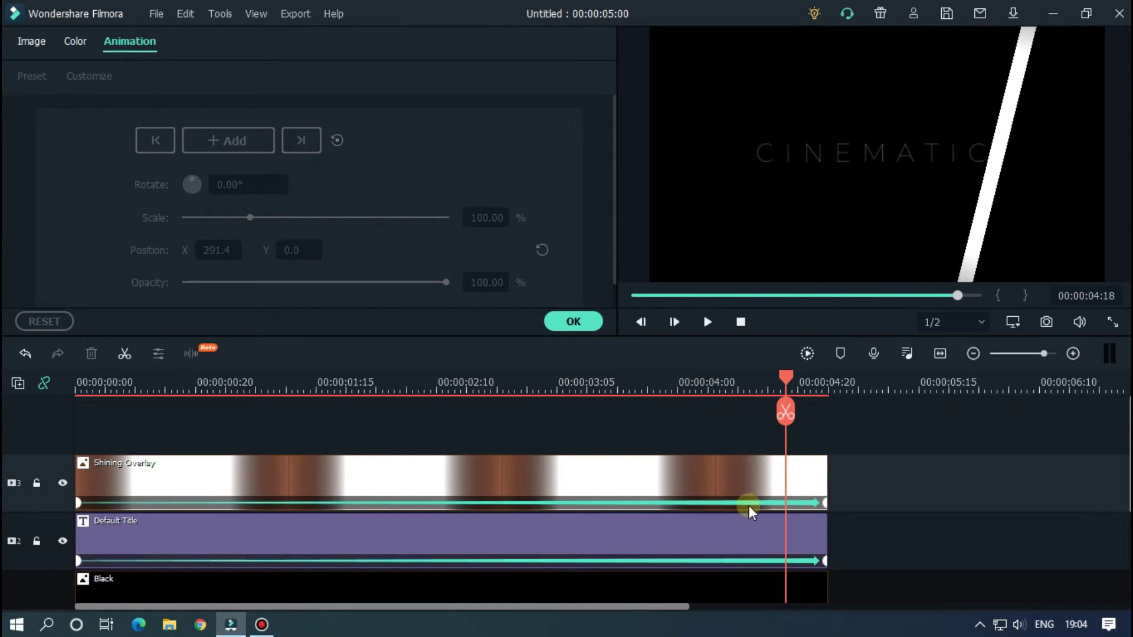
Set the Shining Overlay's Image > Compositing blending mode to Overlay.
left_click(497, 465)
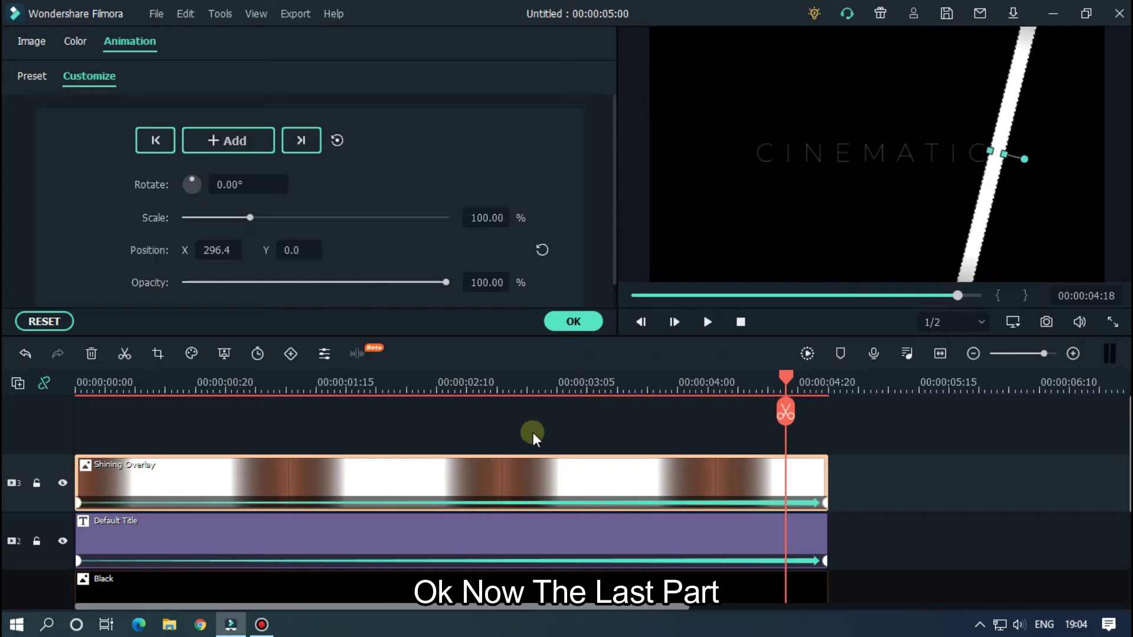
left_click(37, 42)
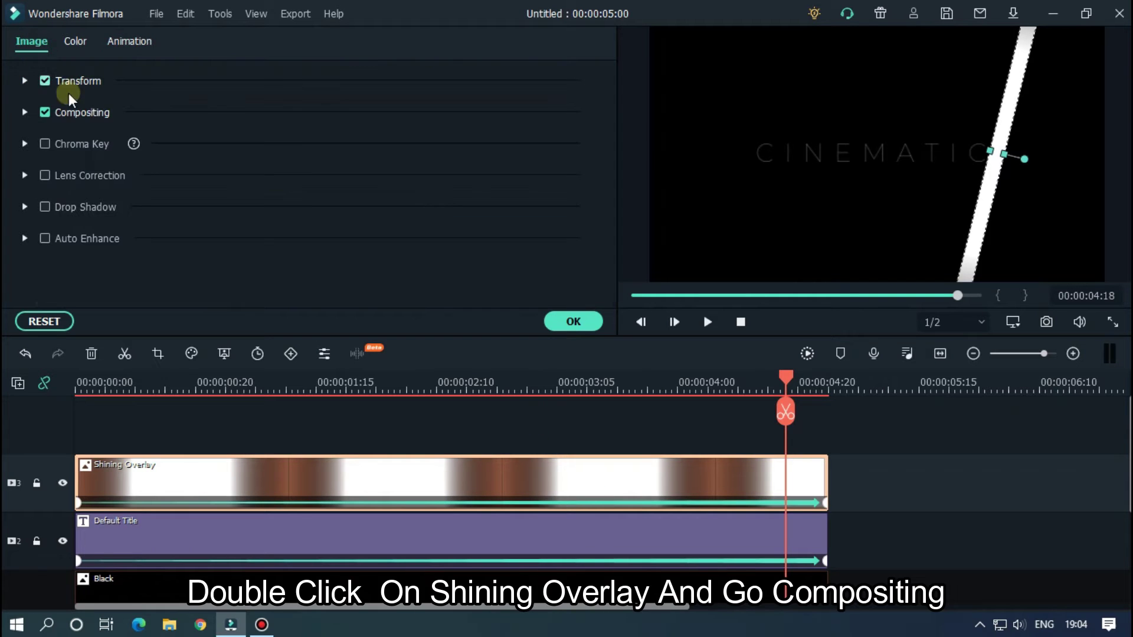
left_click(25, 113)
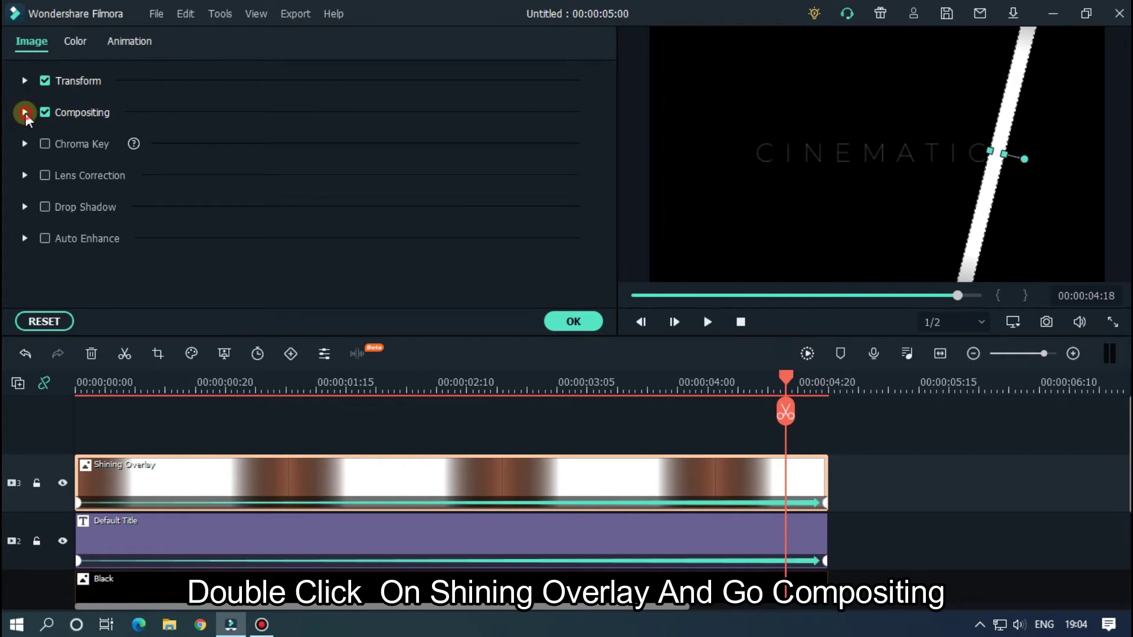
left_click(285, 160)
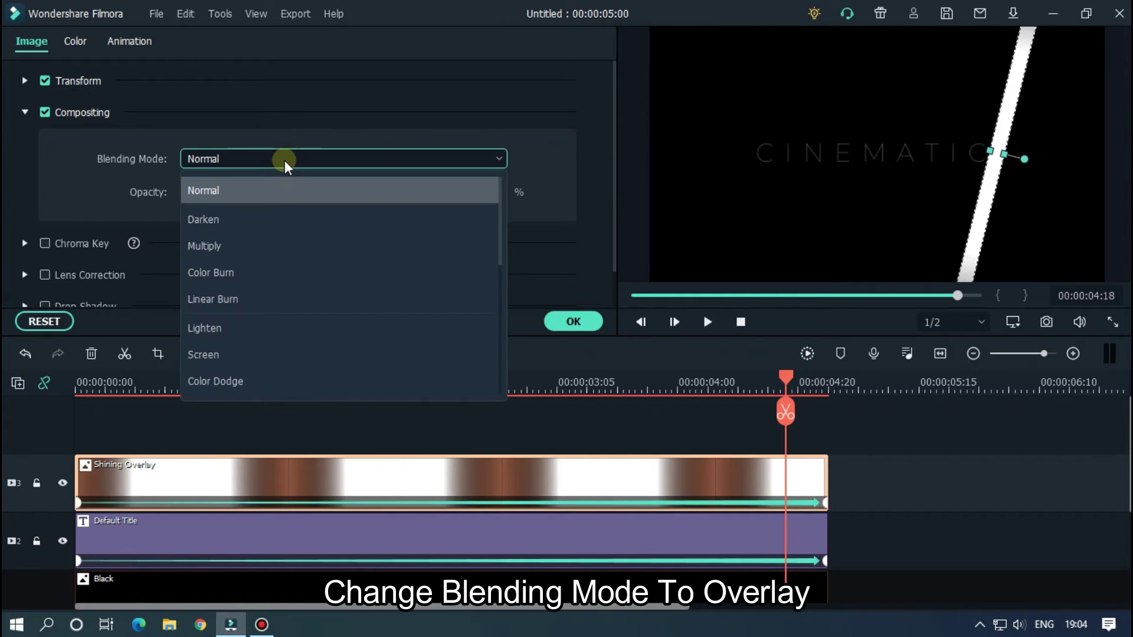
scroll(254, 295, "down", 1)
scroll(235, 354, "down", 1)
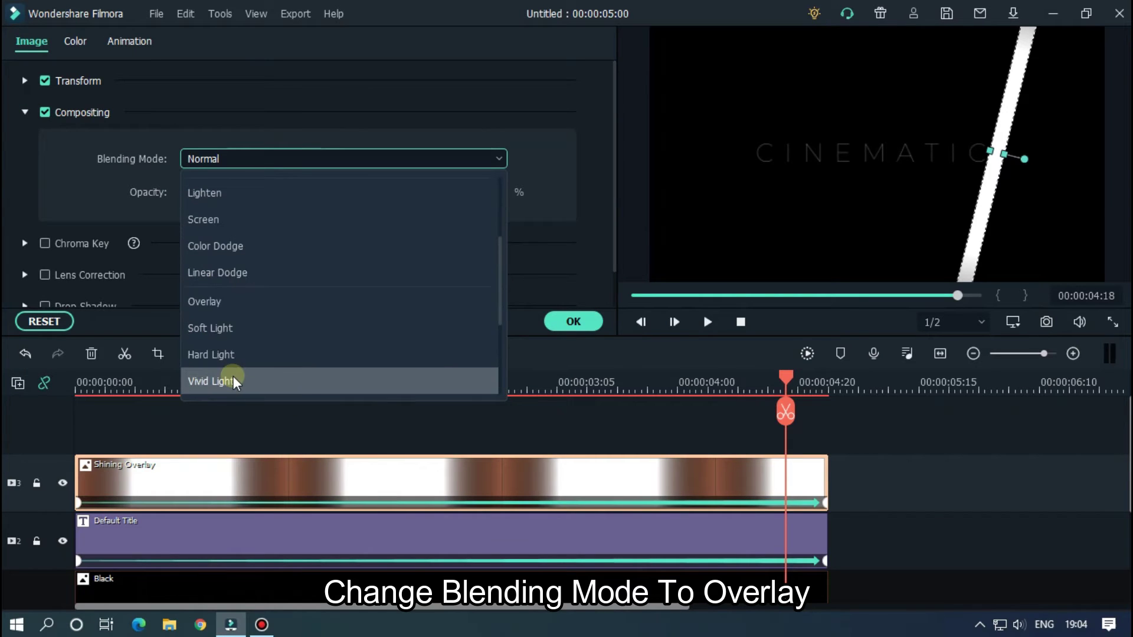
left_click(231, 310)
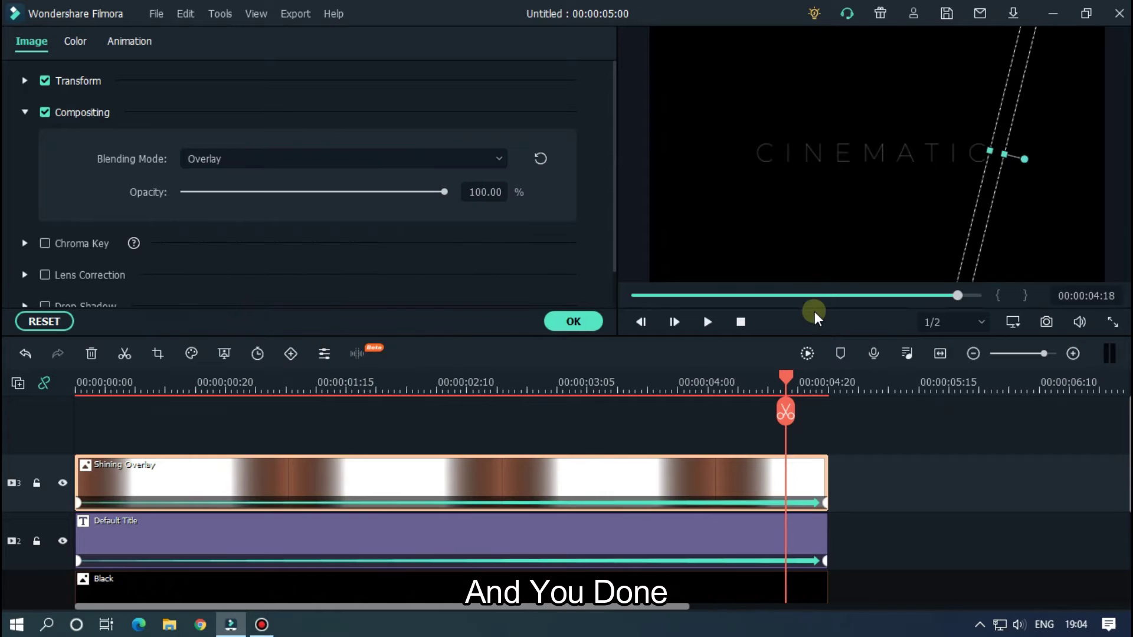
left_click(740, 321)
left_click(951, 464)
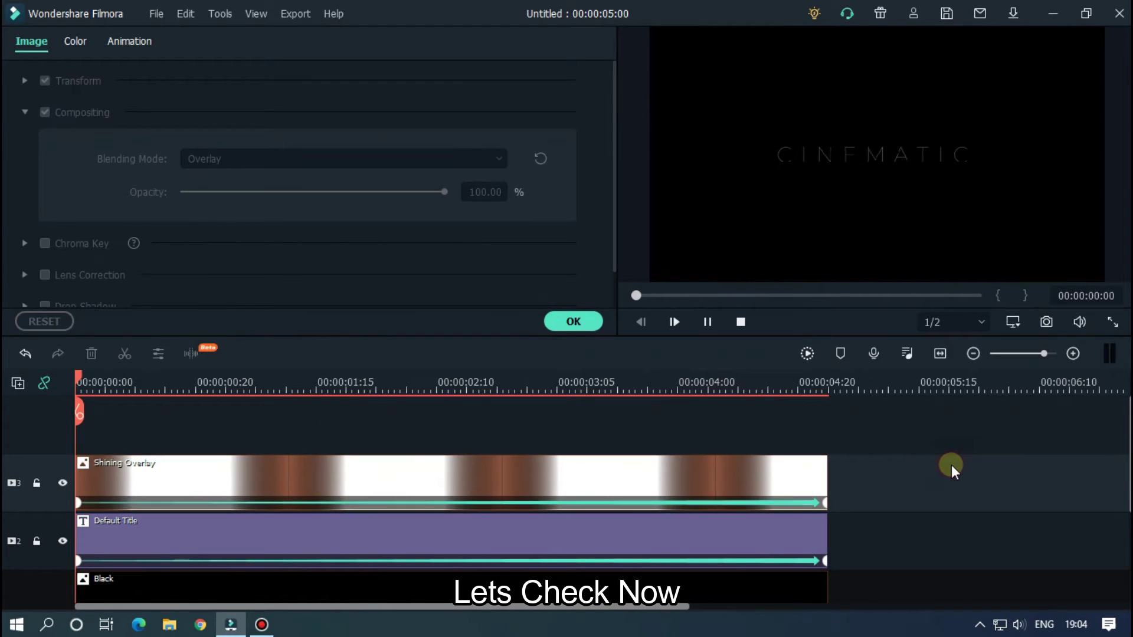
key("space")
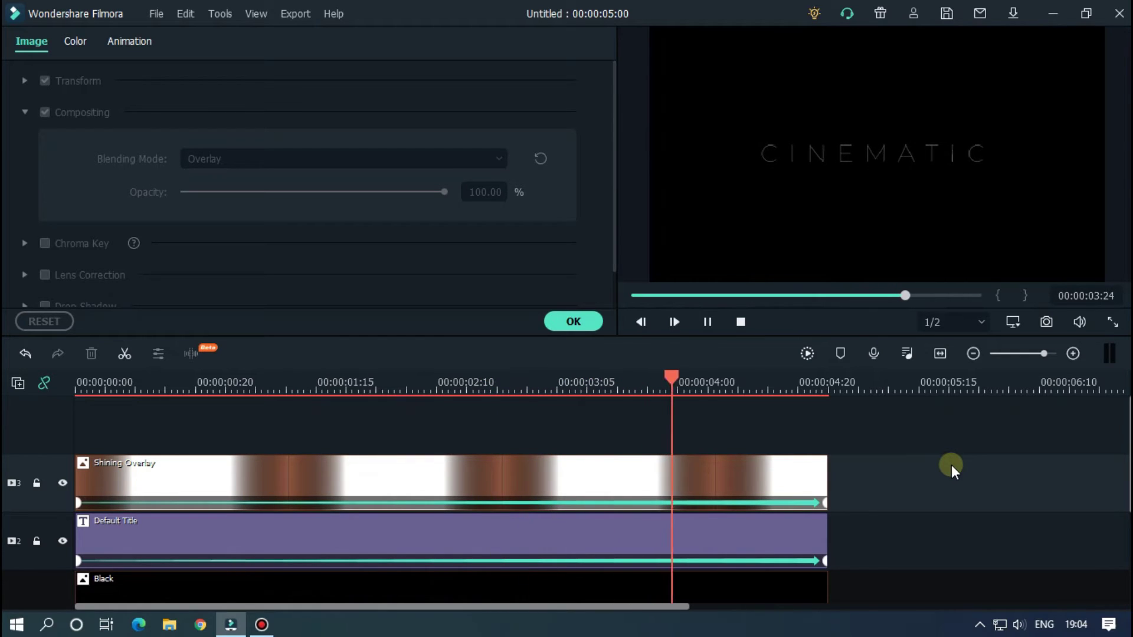
left_click_drag(793, 295, 621, 299)
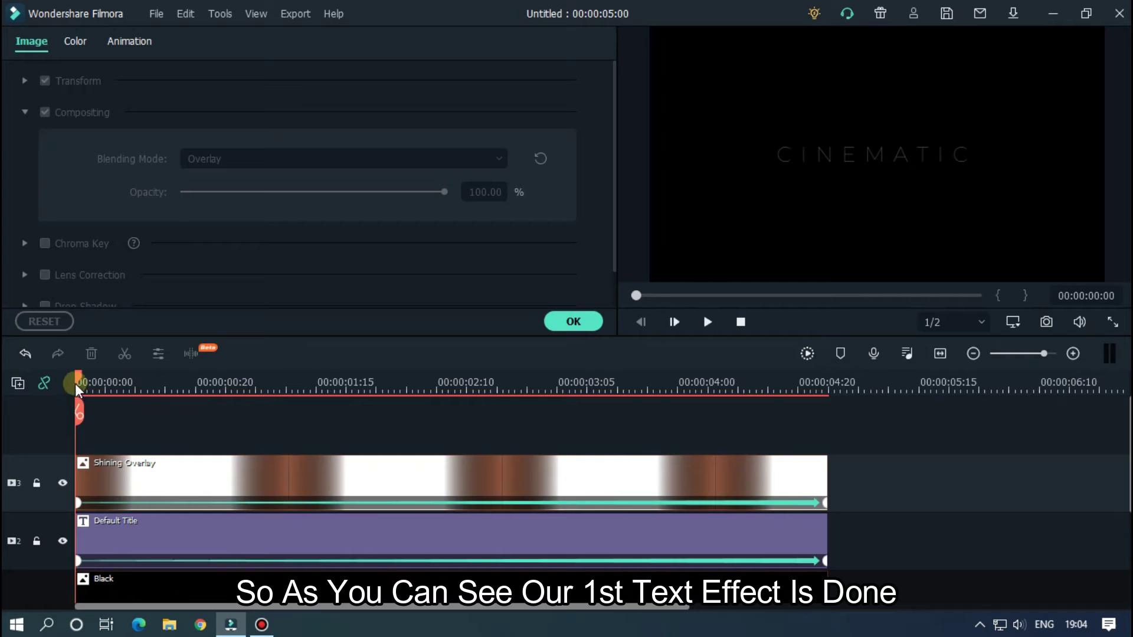
left_click_drag(75, 384, 352, 409)
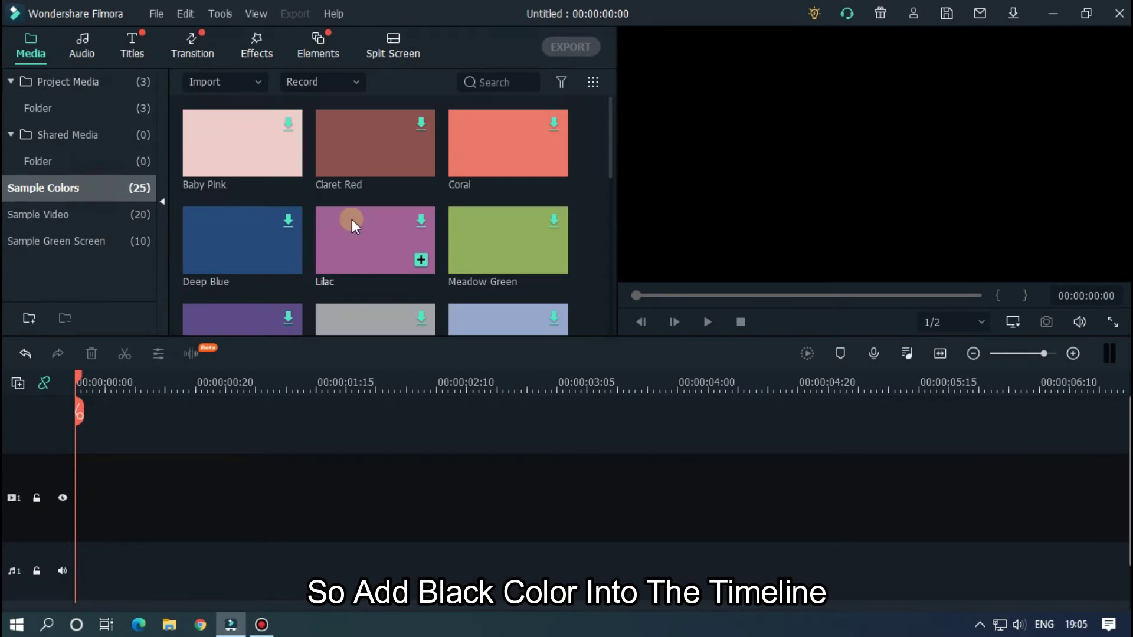
Drag the Black sample colour onto the timeline and a Default Title onto the track above.
scroll(351, 223, "down", 5)
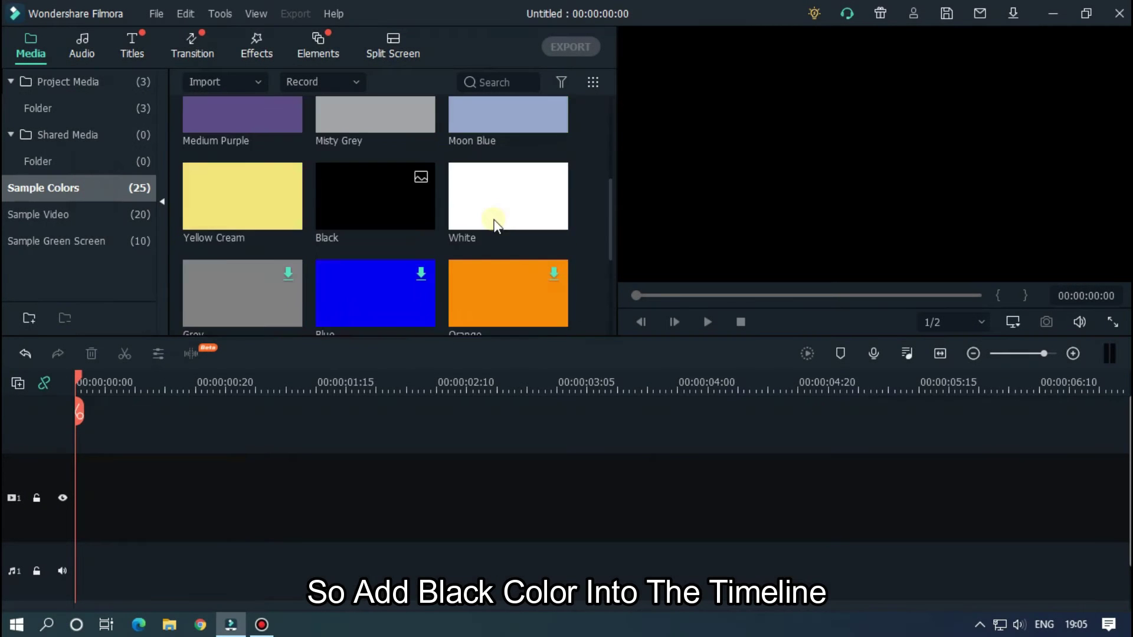
scroll(425, 204, "up", 3)
left_click_drag(391, 214, 78, 497)
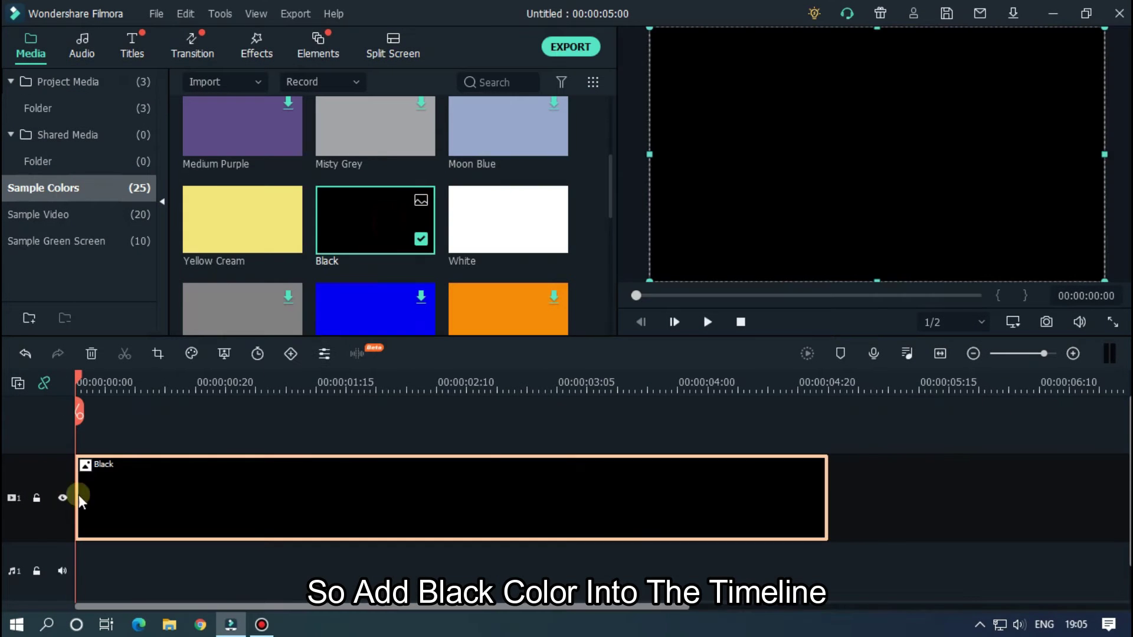
left_click(135, 48)
left_click_drag(238, 143, 66, 423)
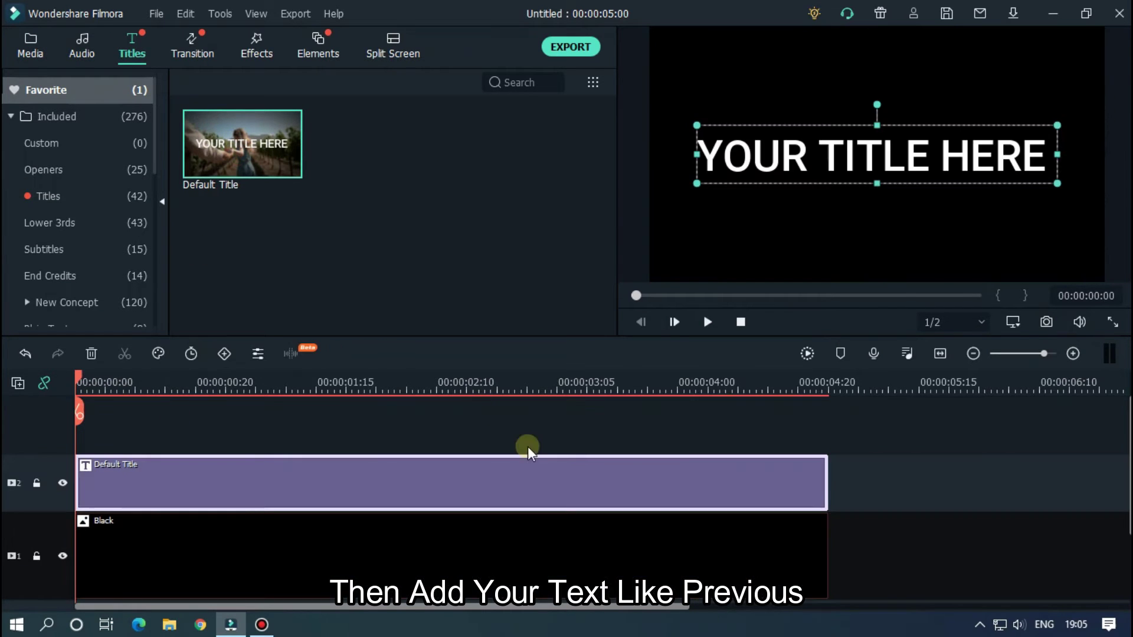
Replace the title's placeholder text with GOLDEN.
double_click(484, 473)
left_click(481, 180)
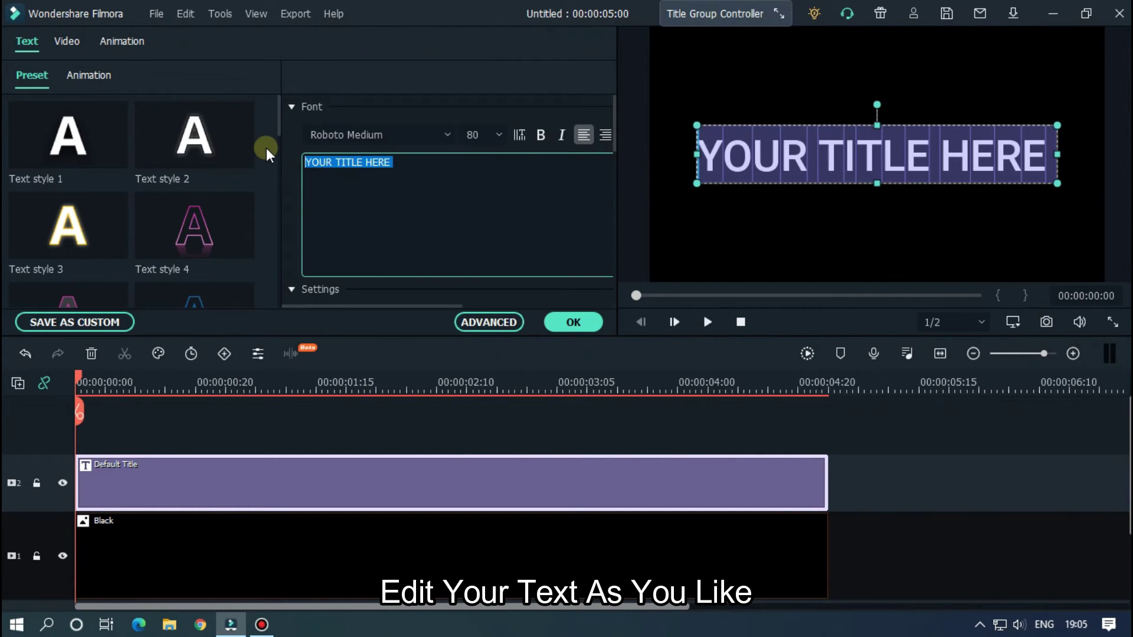
type("GOLDEN")
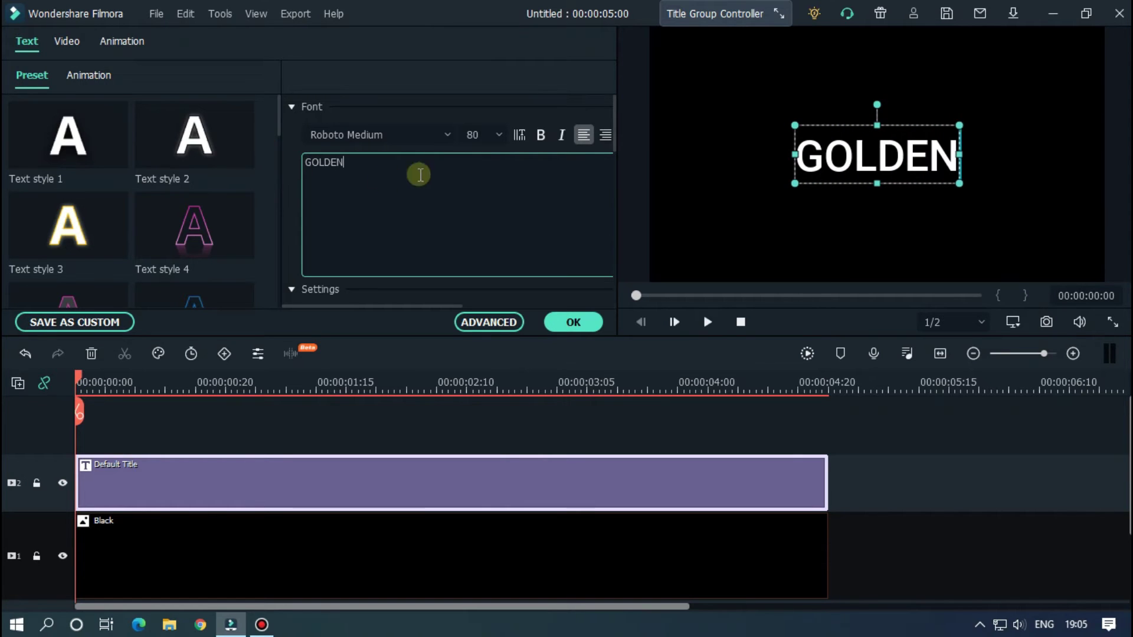
Set the GOLDEN title font to Montserrat Black at size 120.
left_click(392, 133)
type(",")
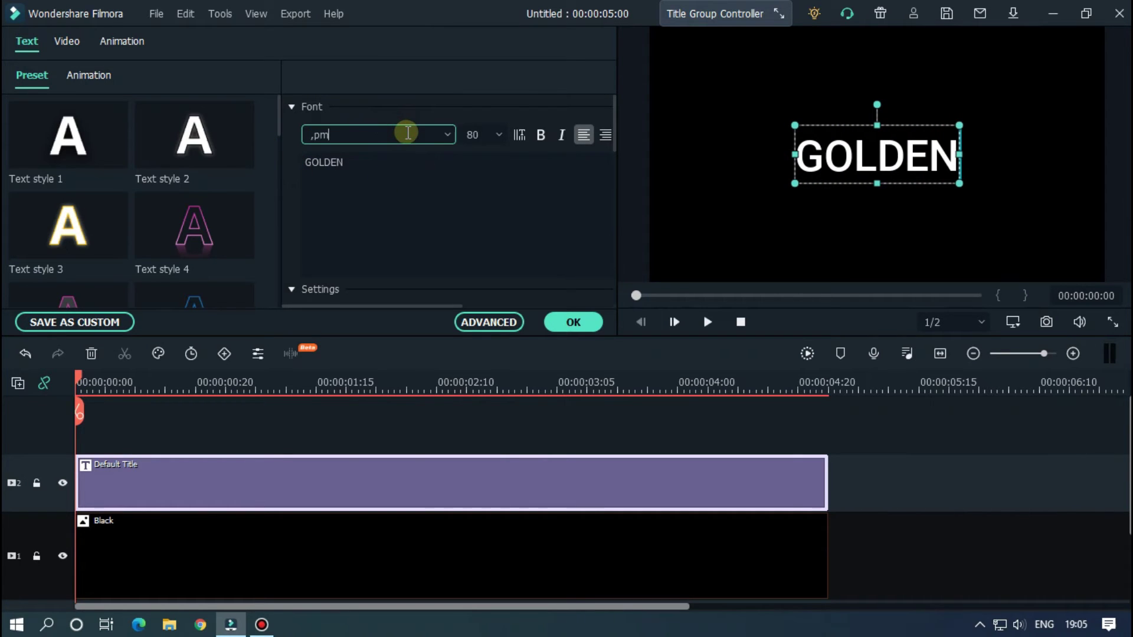
type("pm")
key("BackSpace")
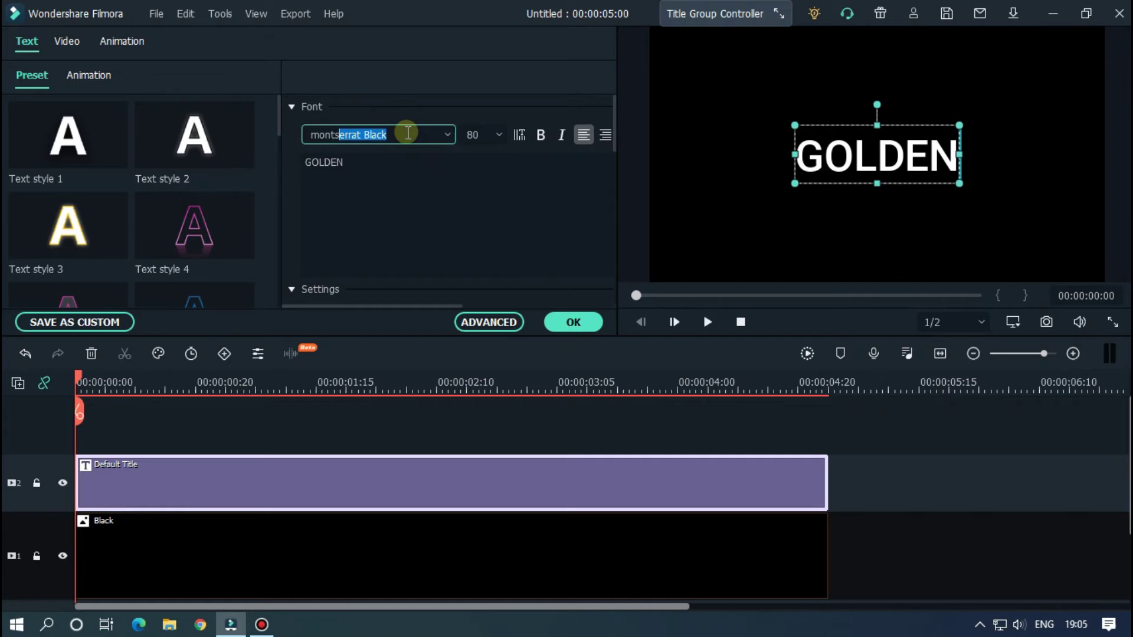
key("Return")
left_click(480, 133)
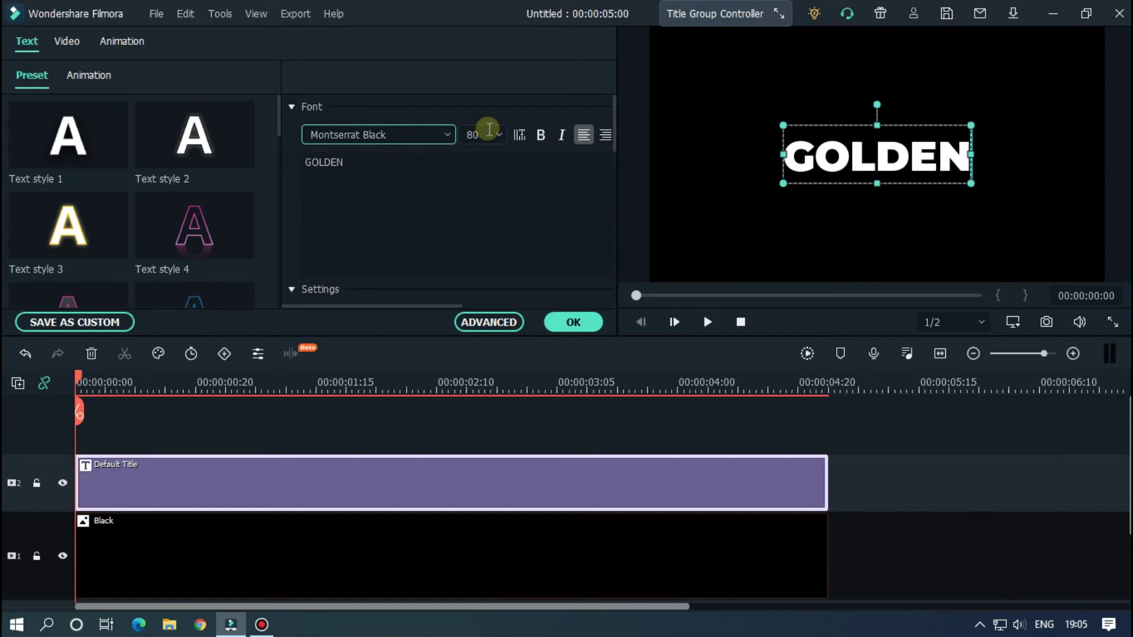
type("120")
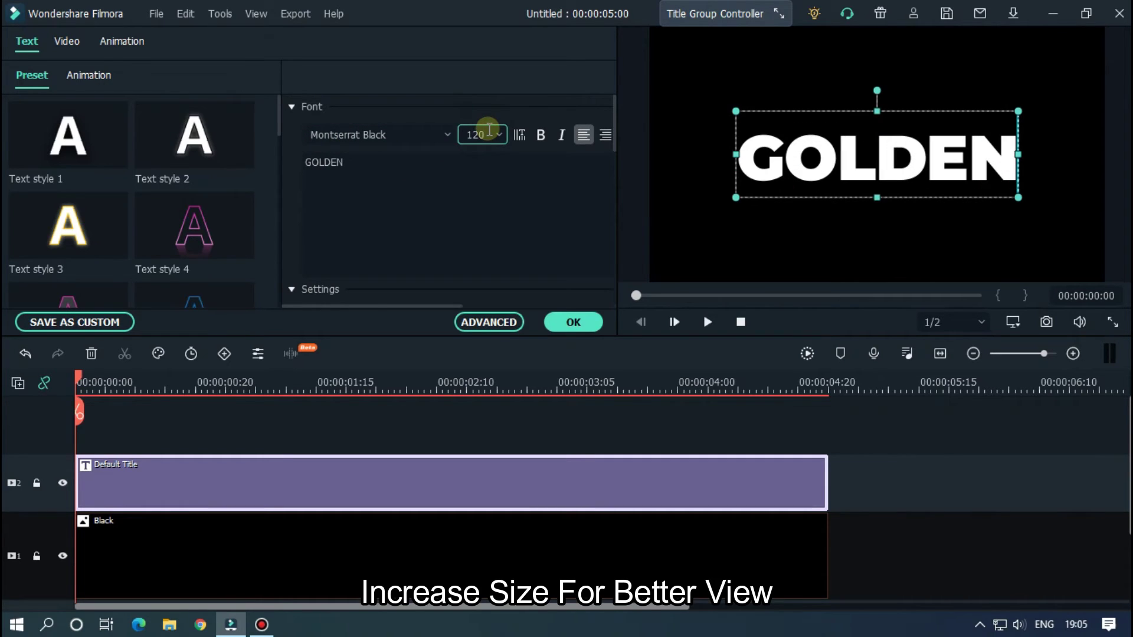
left_click(882, 451)
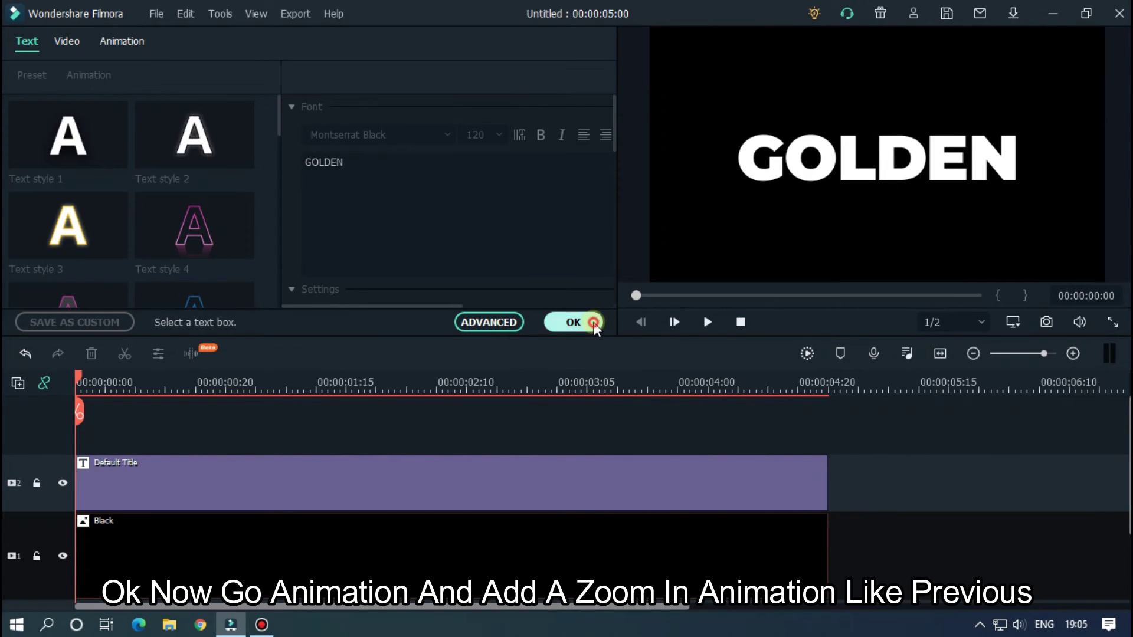
Add a 90% scale keyframe at the GOLDEN title's first frame.
left_click(575, 322)
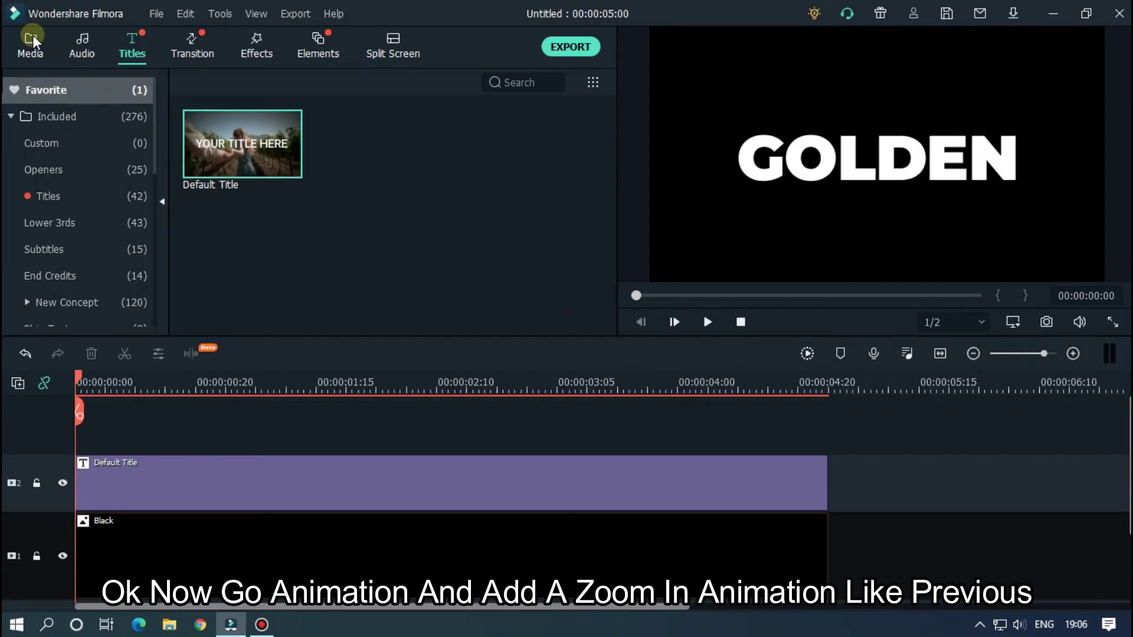
double_click(152, 469)
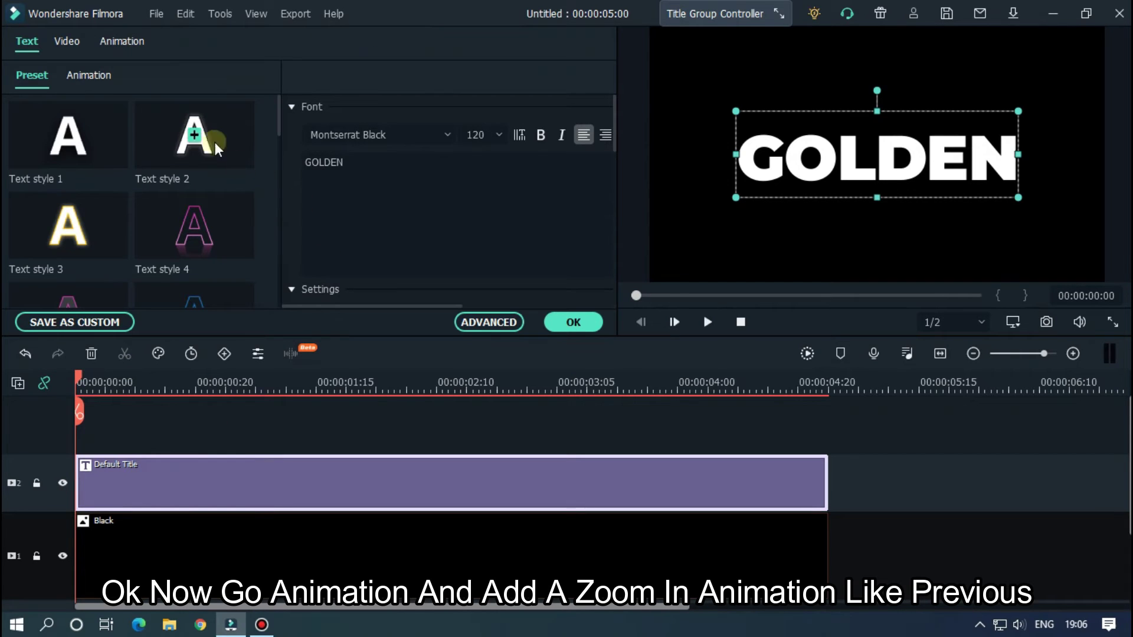
left_click(125, 40)
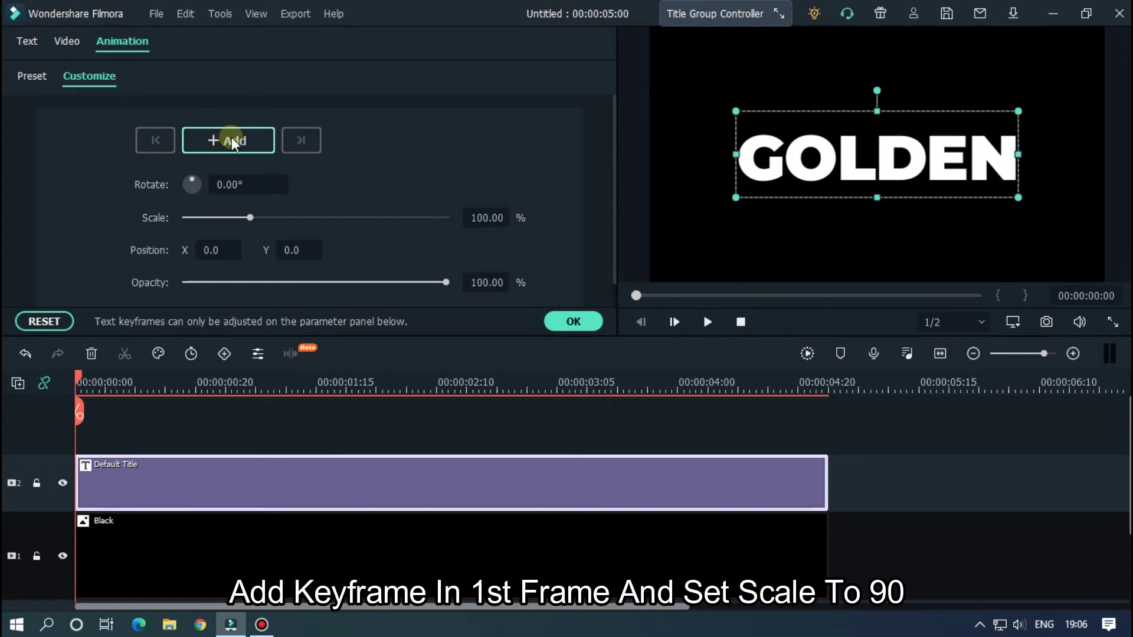
left_click(248, 141)
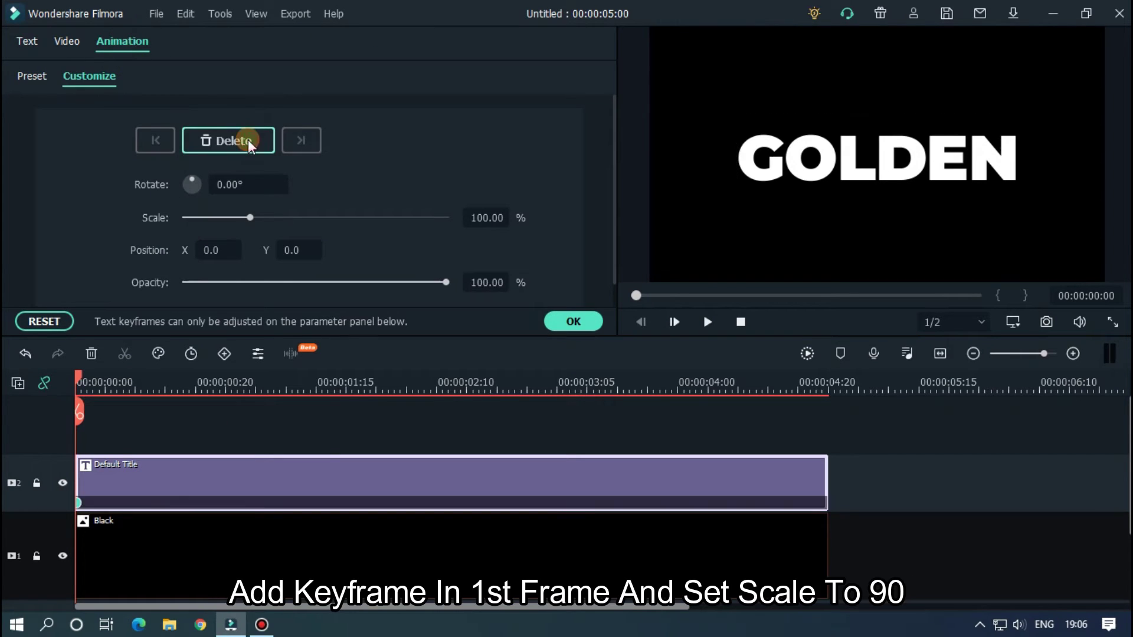
left_click(495, 220)
type("90")
key("Return")
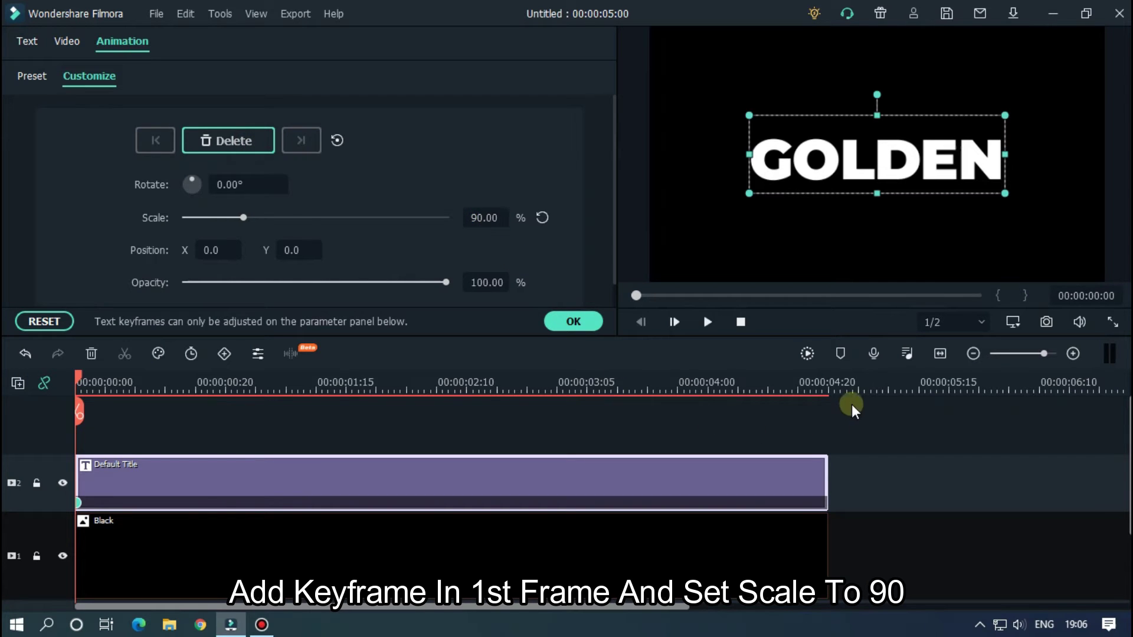
Add a 110% scale keyframe at the last frame and play the zoom-in from the start.
left_click(816, 388)
left_click(487, 216)
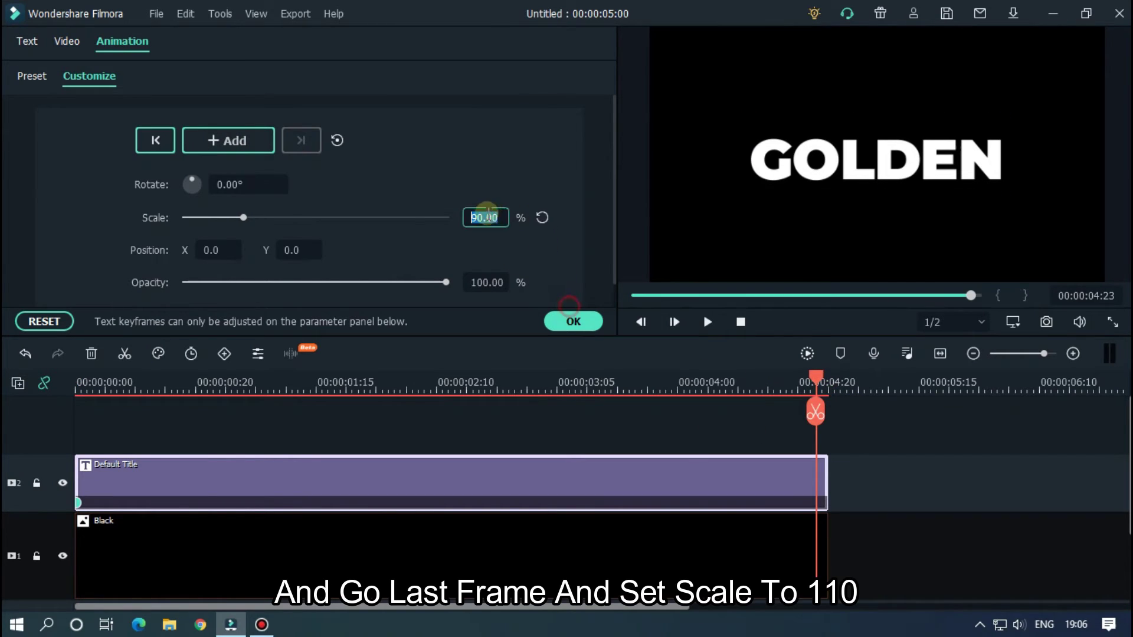
key("Return")
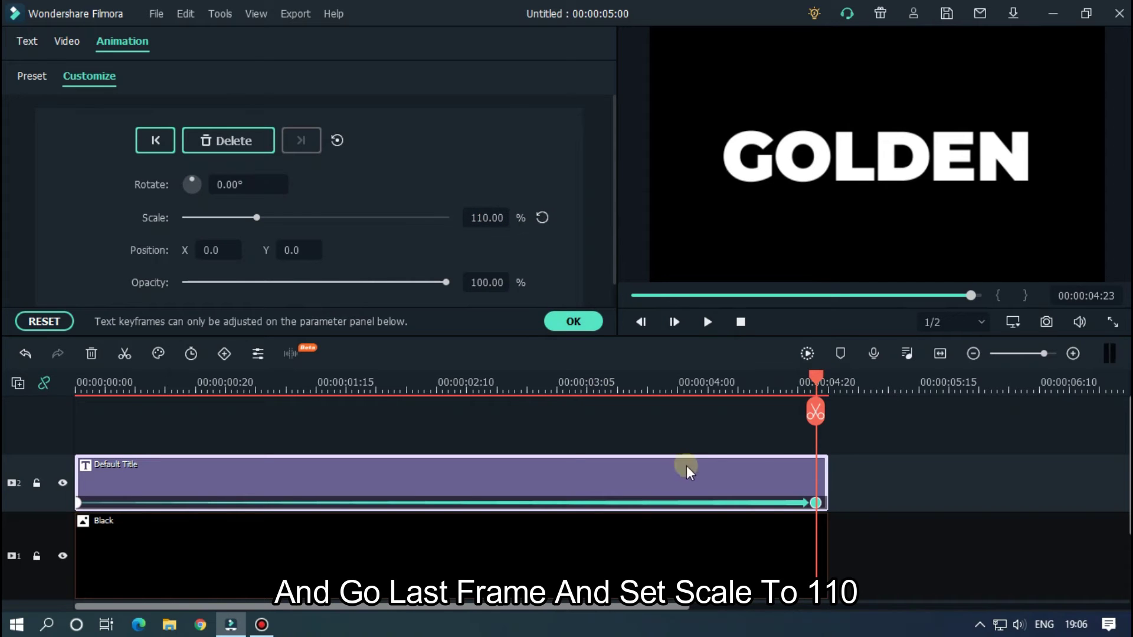
left_click(842, 498)
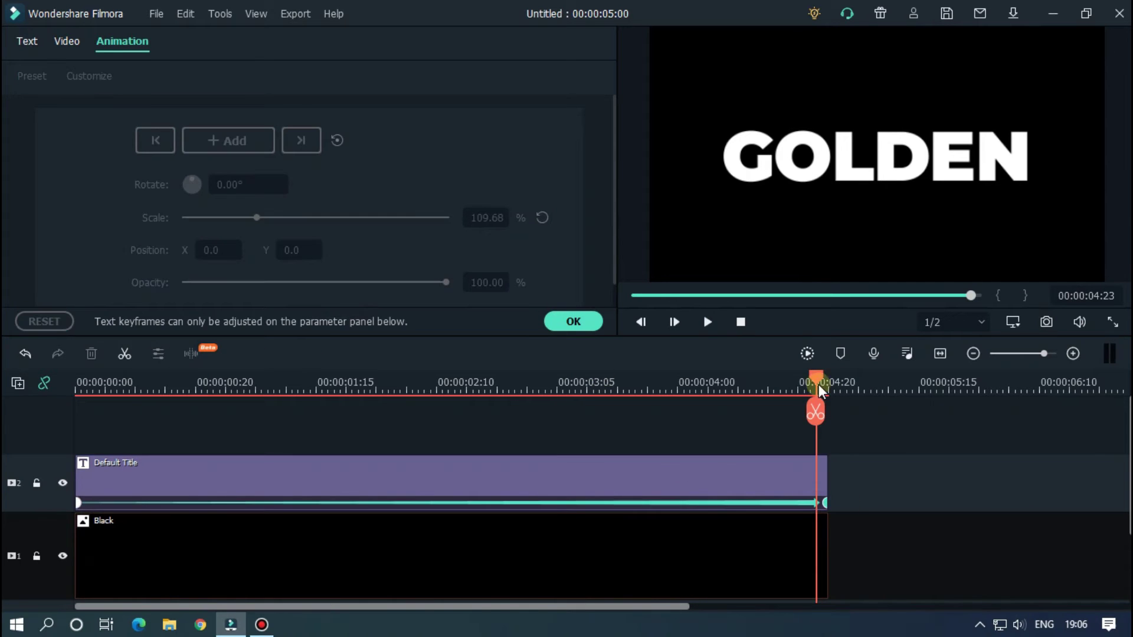
left_click_drag(816, 379, 78, 384)
left_click(804, 411)
key("space")
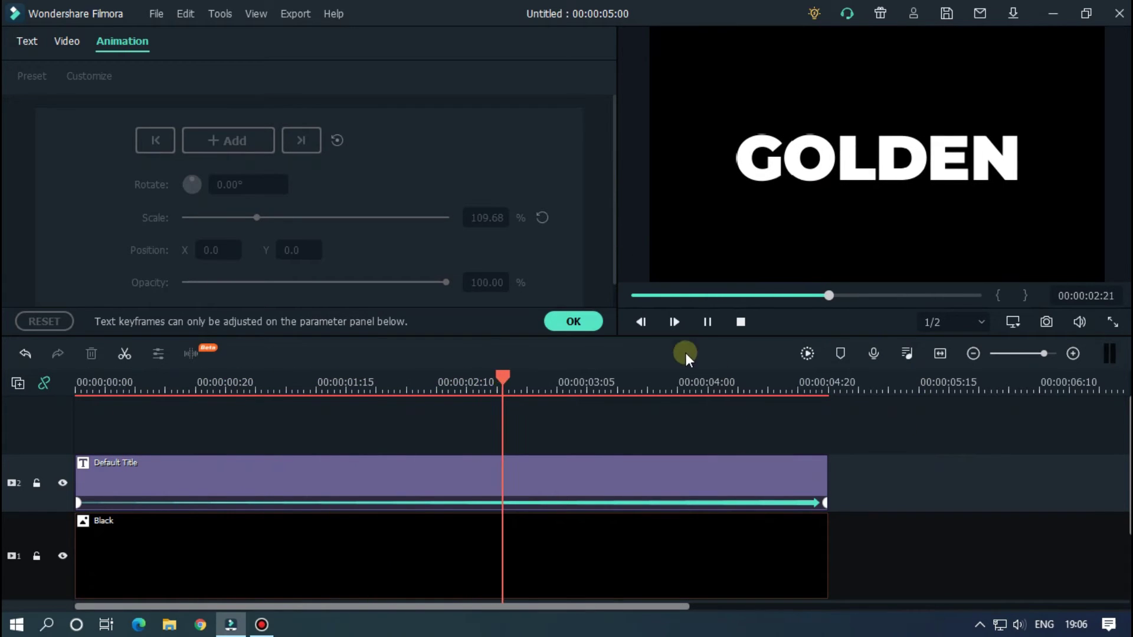
Place Gold Texture Overlay from Project Media on a new track above the GOLDEN title.
left_click(585, 320)
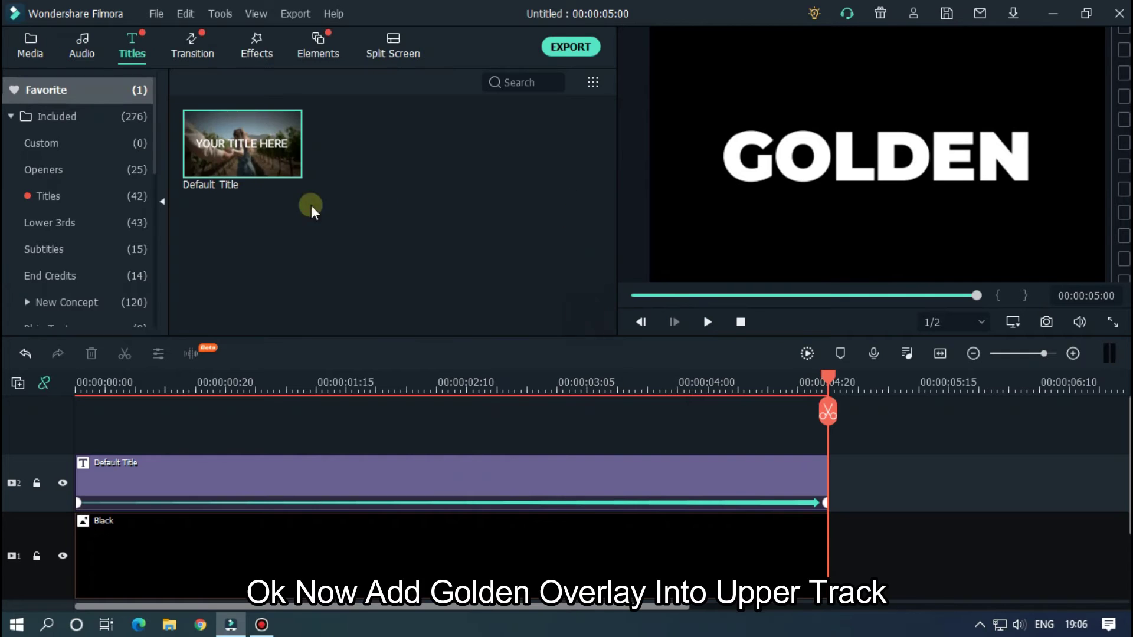
left_click(33, 41)
left_click(94, 82)
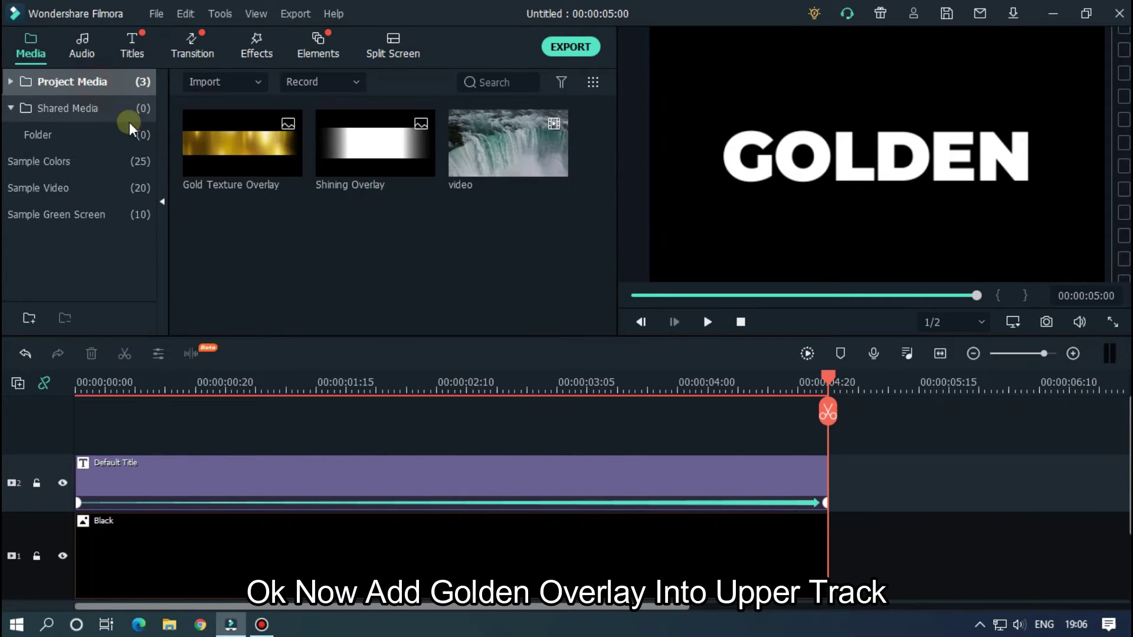
left_click_drag(252, 168, 693, 406)
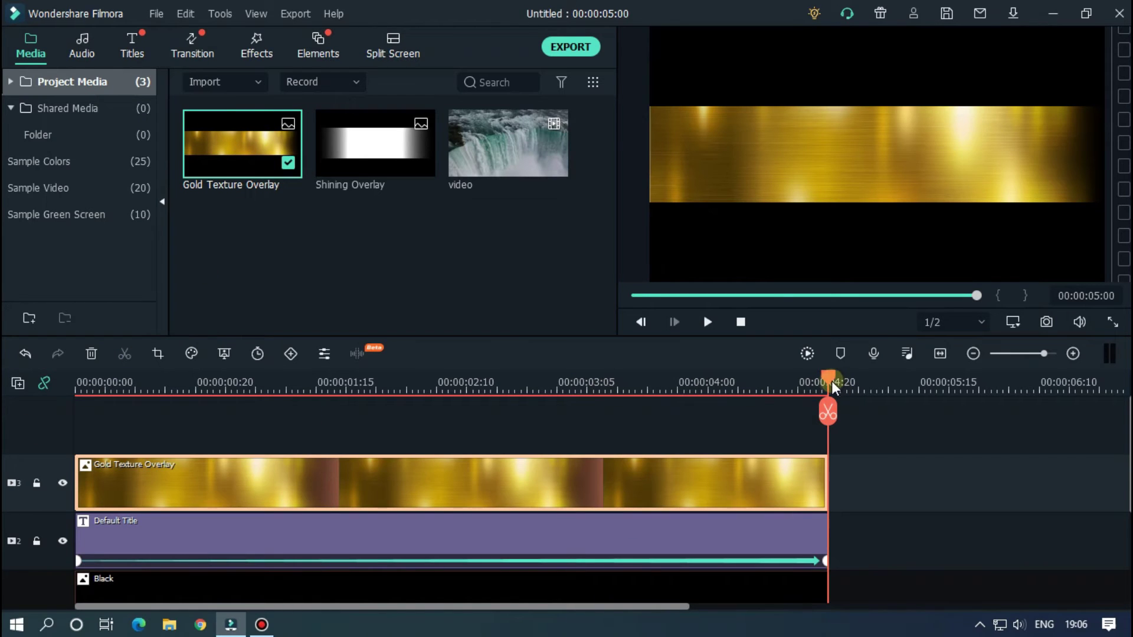
left_click_drag(833, 387, 5, 400)
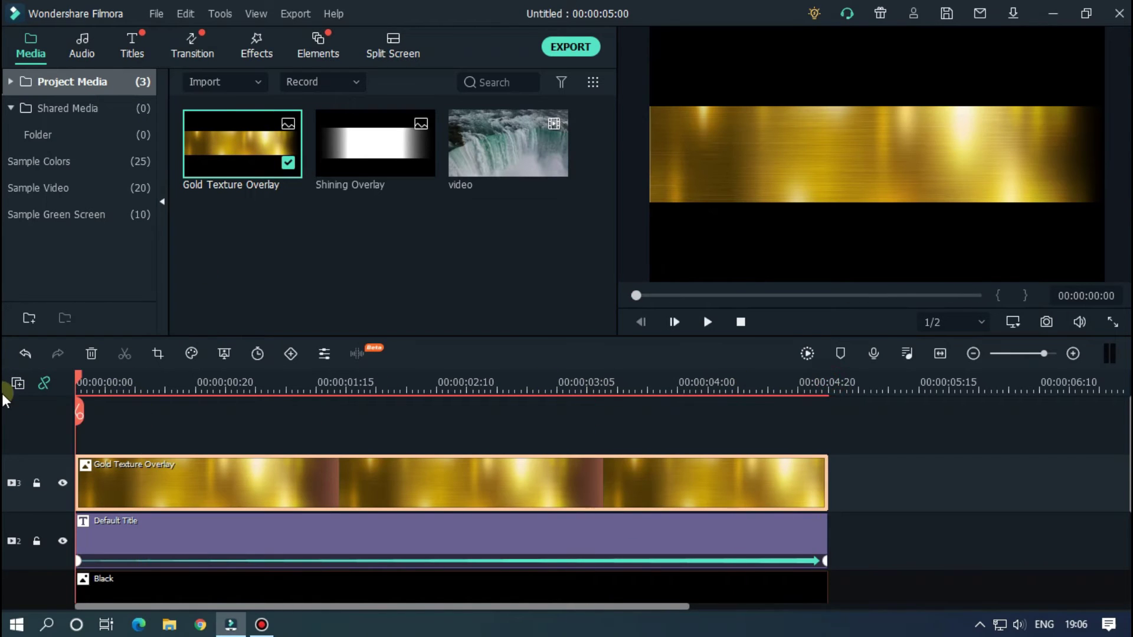
Key the gold overlay's position at its start, shifted right near 1 s, and back to centre at 2 s.
double_click(290, 483)
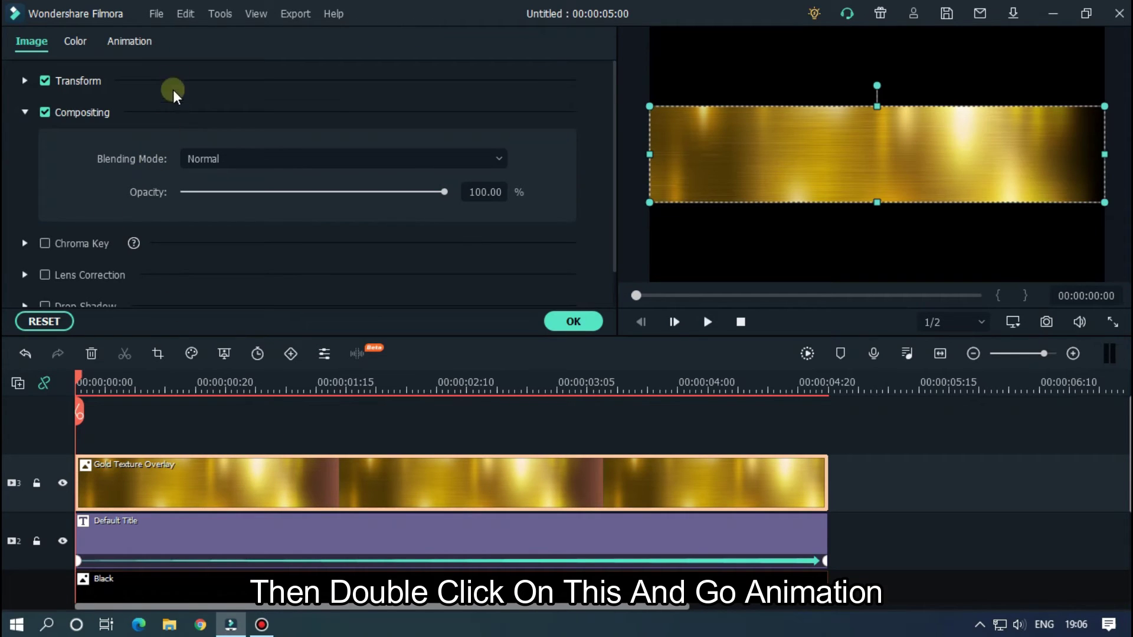
left_click(138, 40)
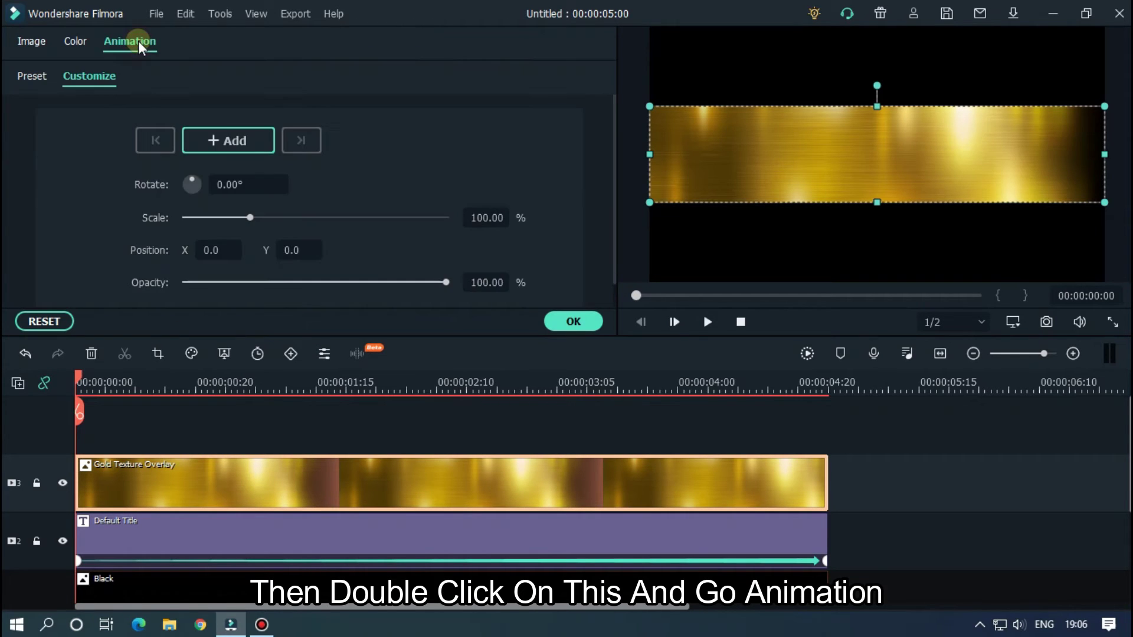
left_click(215, 141)
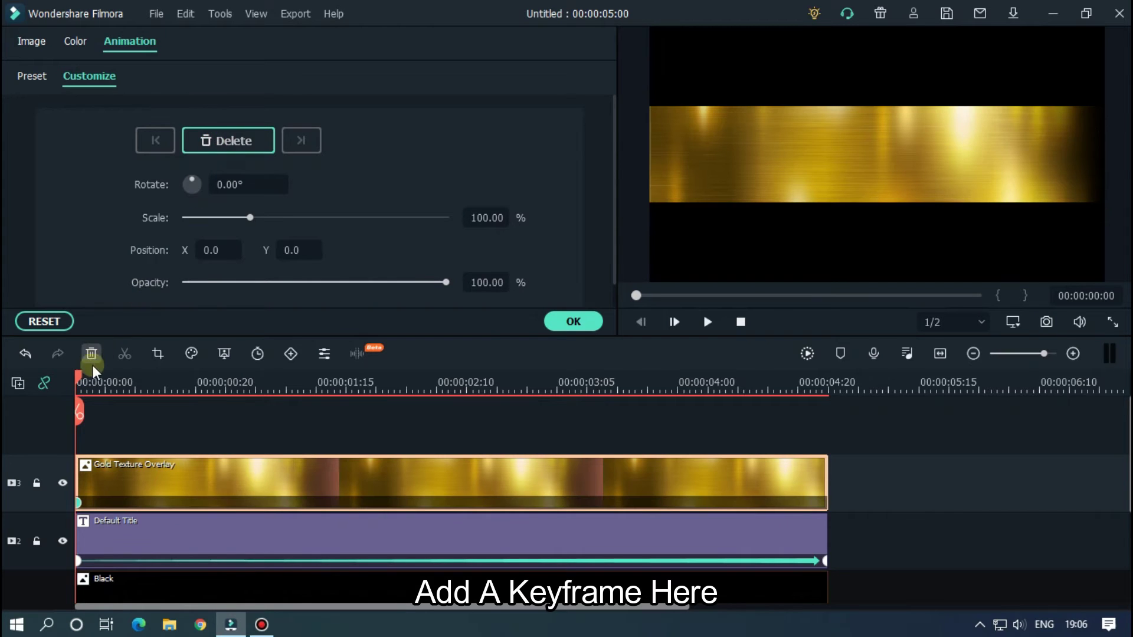
left_click_drag(77, 381, 229, 380)
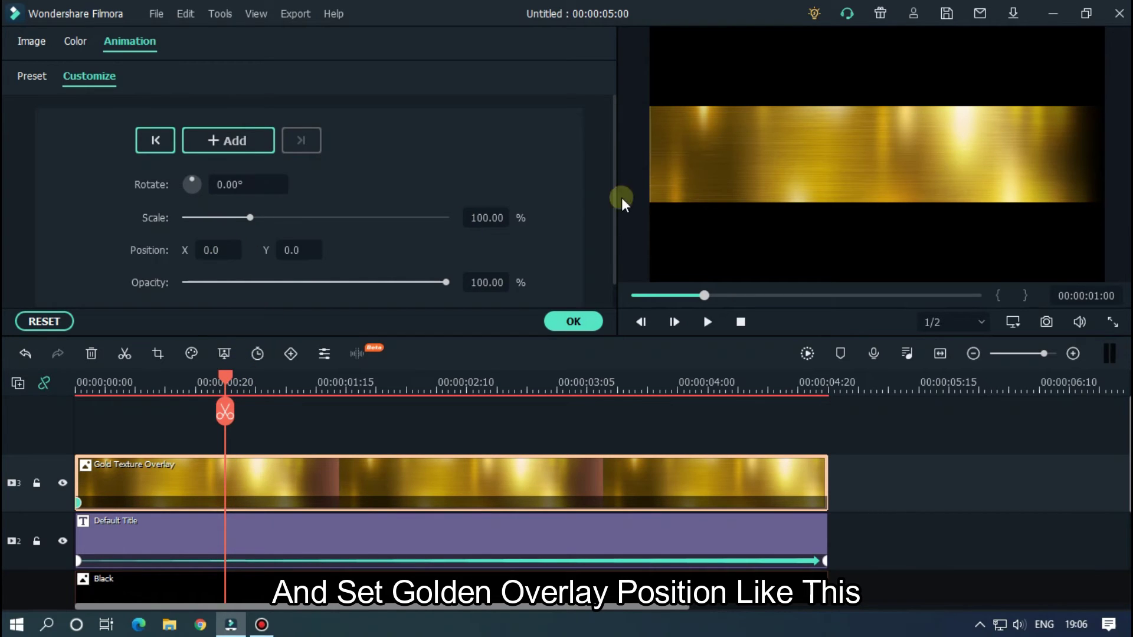
left_click_drag(701, 167, 761, 165)
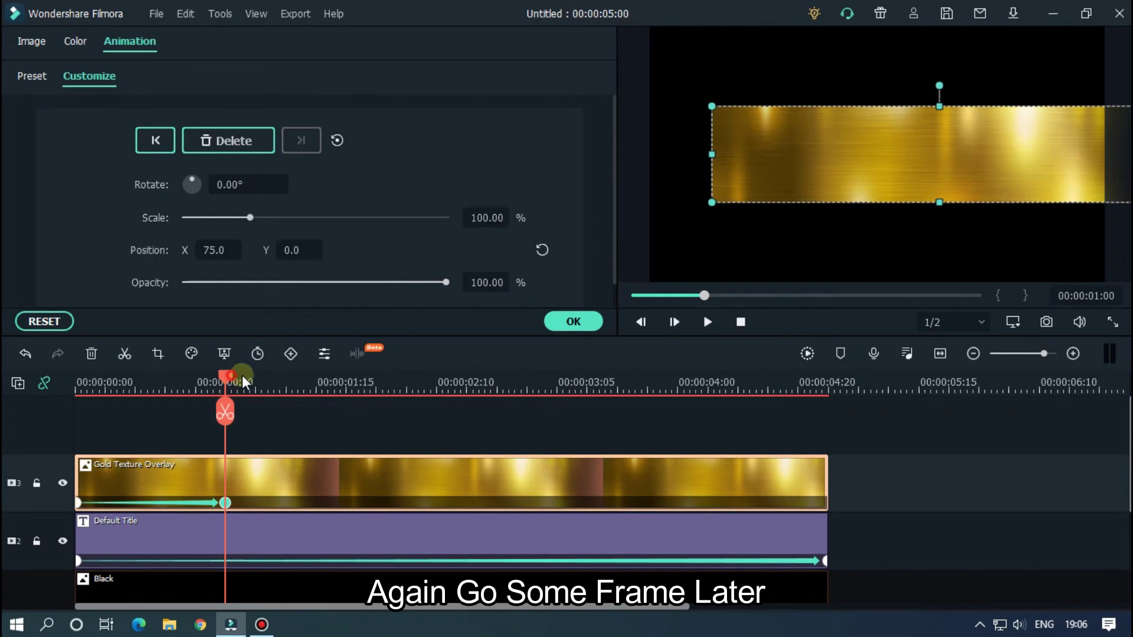
left_click_drag(242, 375, 405, 376)
left_click_drag(791, 171, 739, 171)
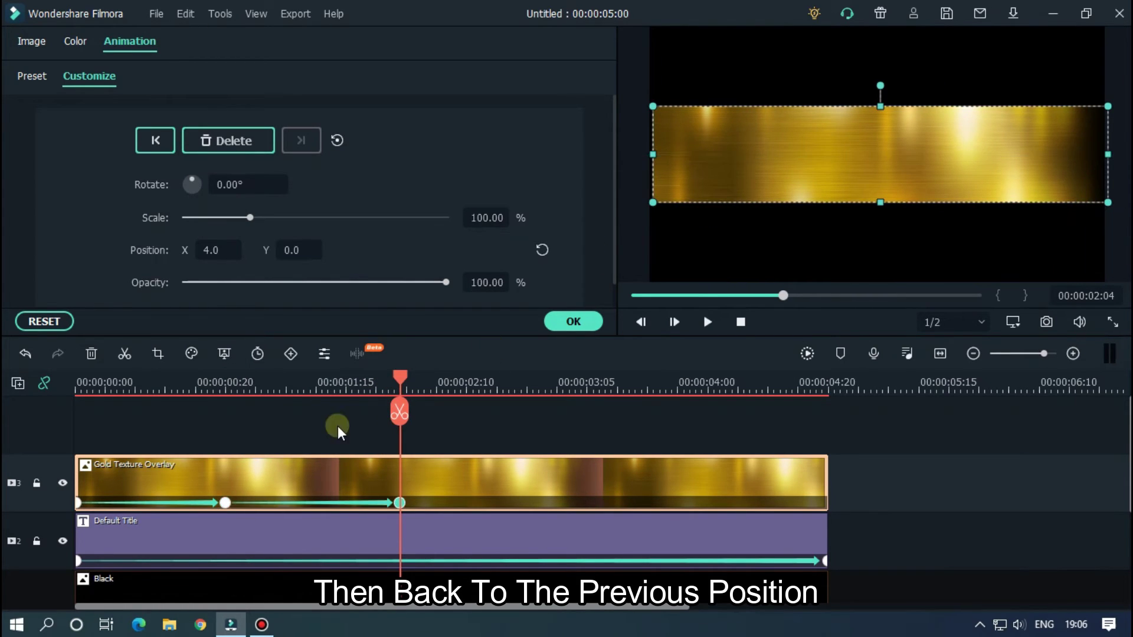
Add position keyframes shifting the overlay right at 3 s and back to centre near its end.
left_click_drag(402, 387, 594, 383)
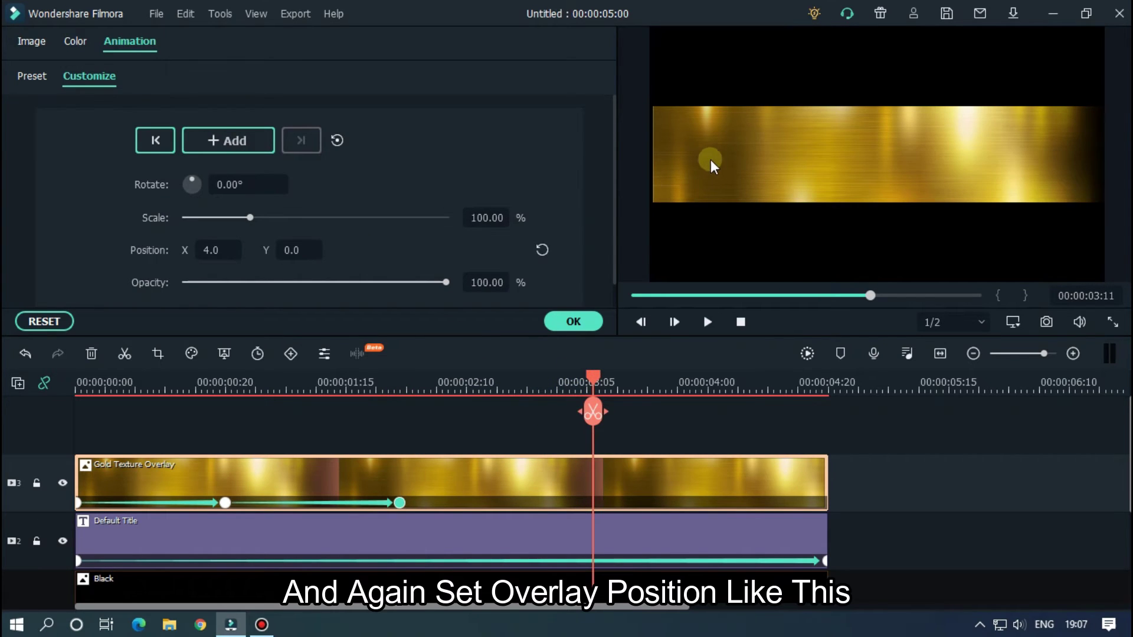
left_click_drag(706, 161, 774, 154)
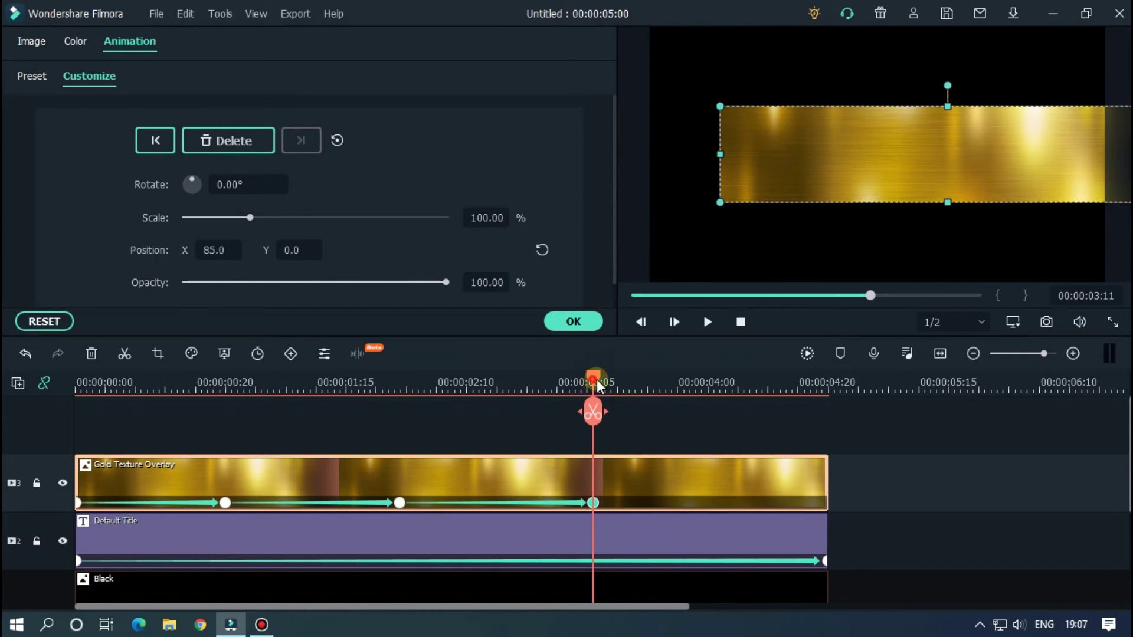
left_click_drag(598, 386, 800, 381)
left_click(891, 172)
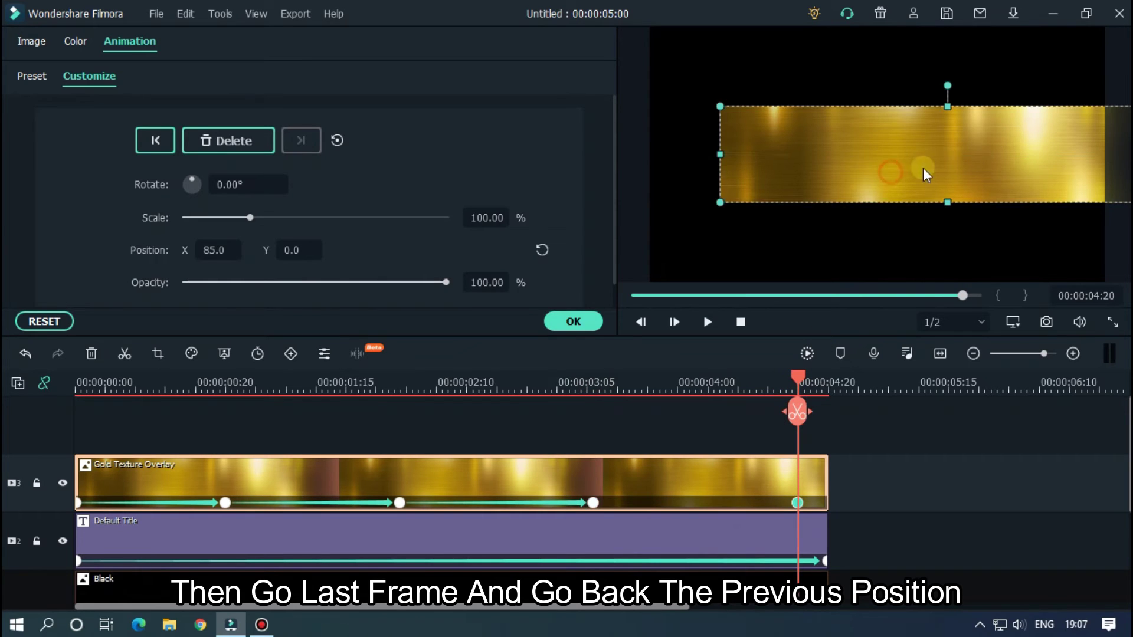
left_click_drag(923, 169, 902, 161)
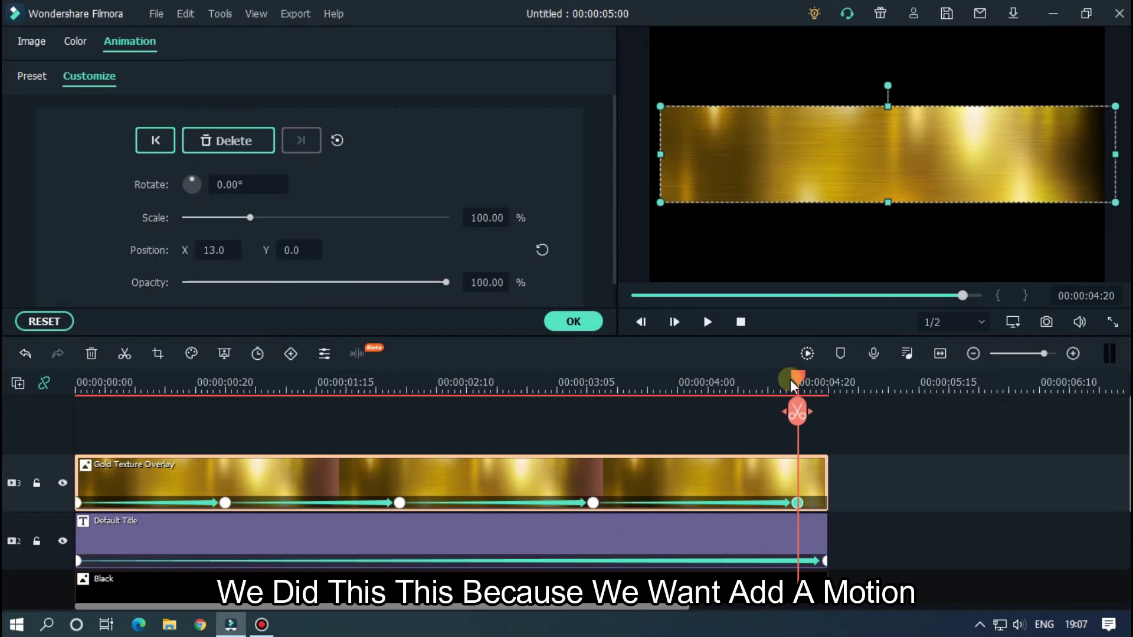
Play the overlay's motion from the start to check it, then confirm the animation settings.
left_click_drag(786, 386, 514, 386)
left_click(83, 387)
key("space")
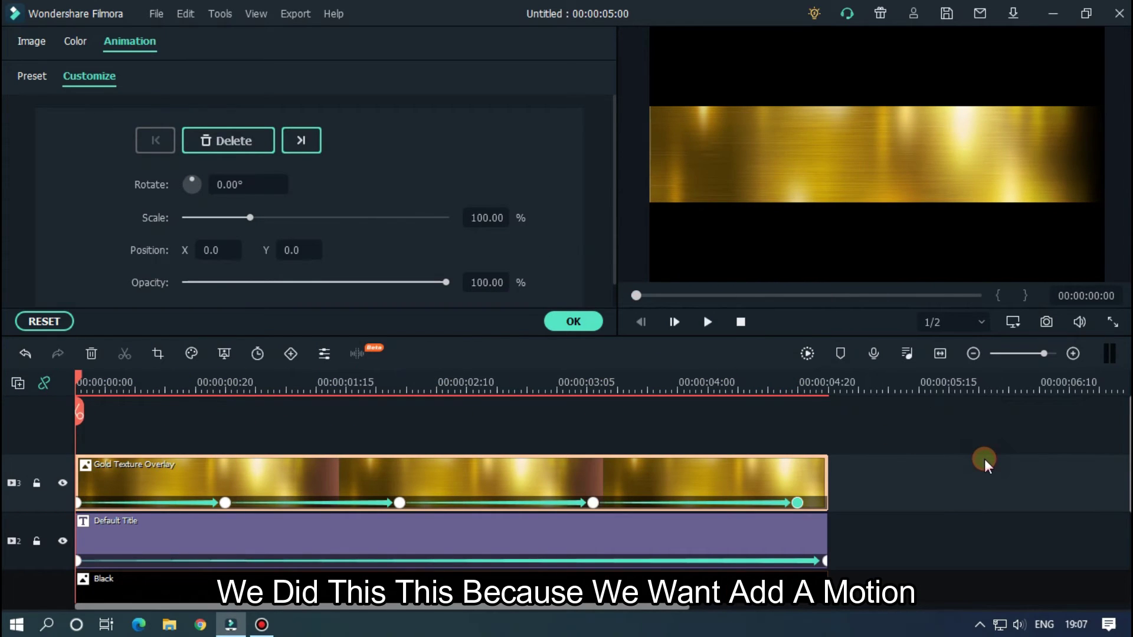
left_click(984, 459)
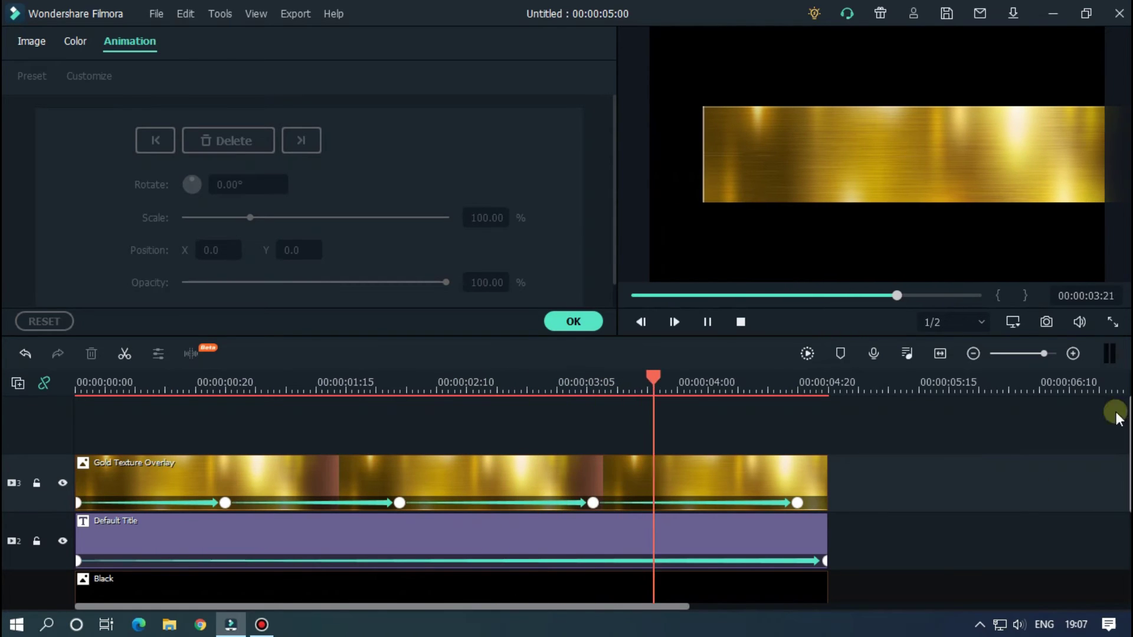
left_click(572, 321)
Set the Gold Texture Overlay's blending mode to Darken and play the GOLDEN title preview.
double_click(401, 470)
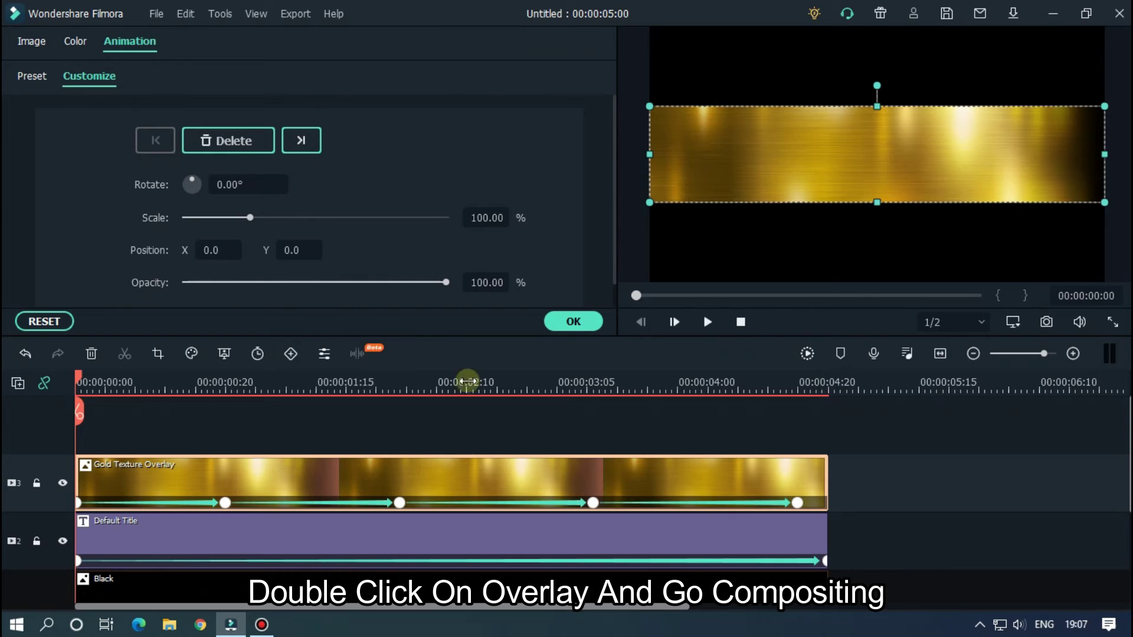
left_click(26, 43)
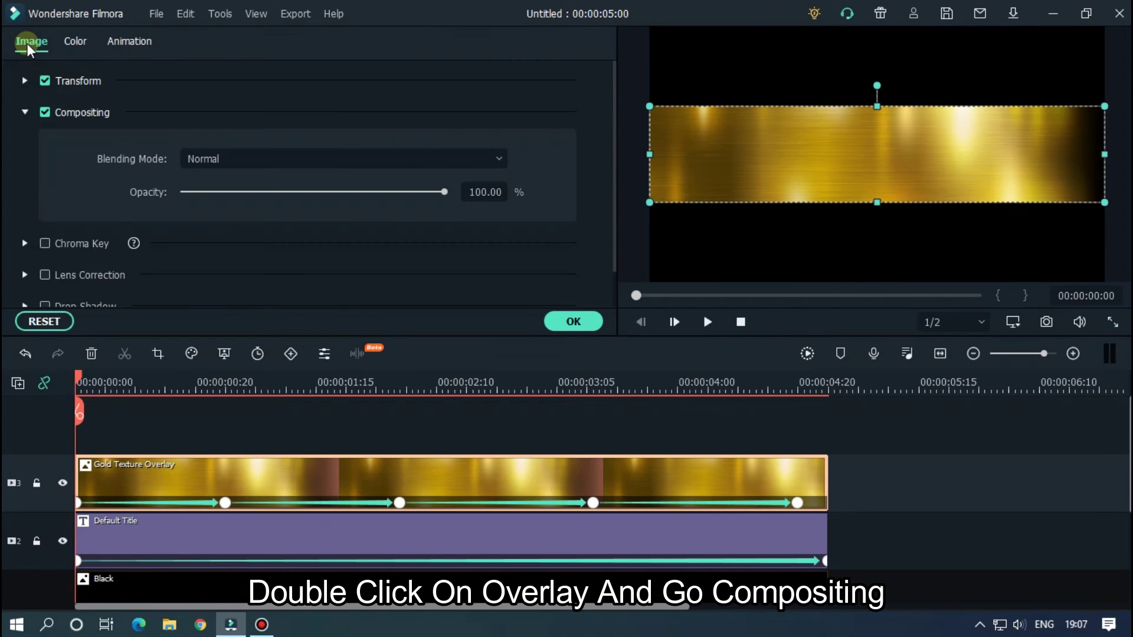
left_click(210, 159)
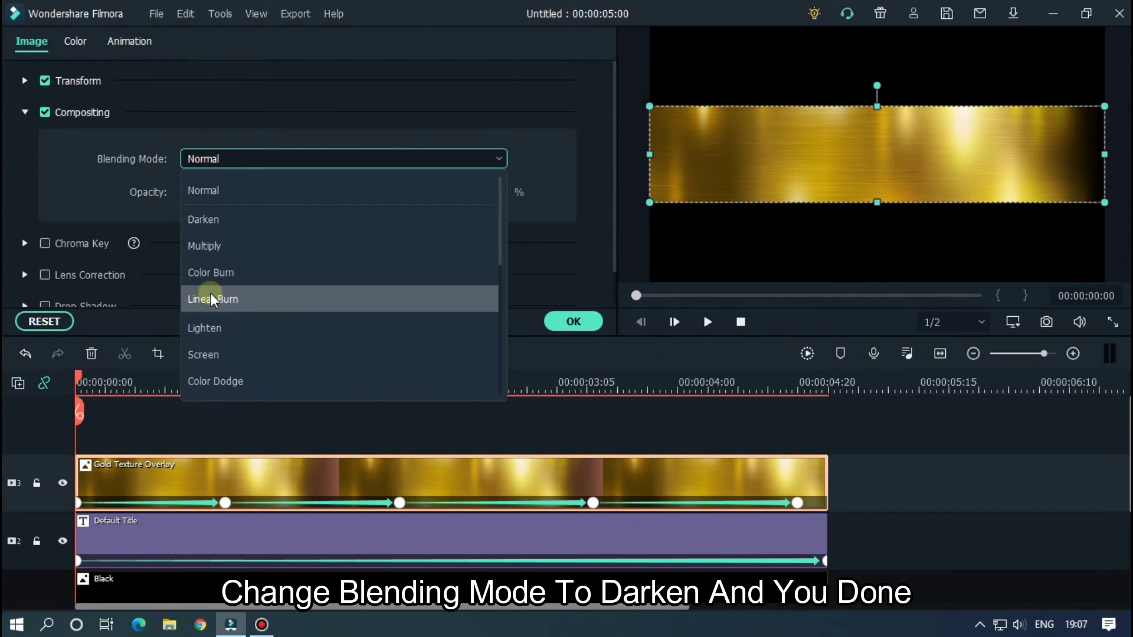
left_click(211, 228)
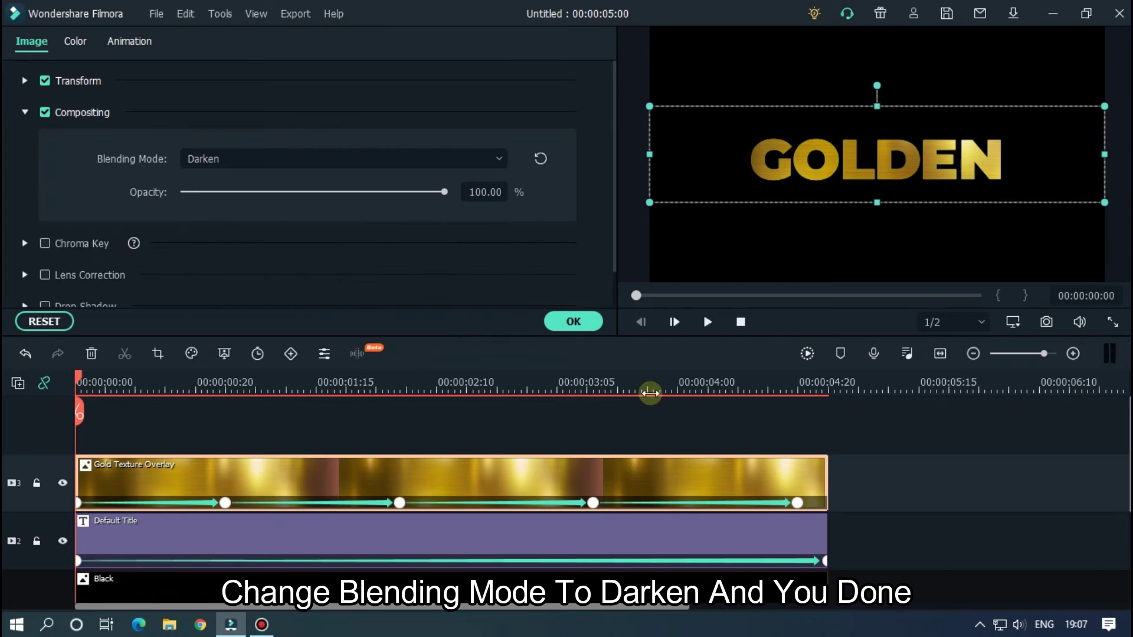
left_click(874, 422)
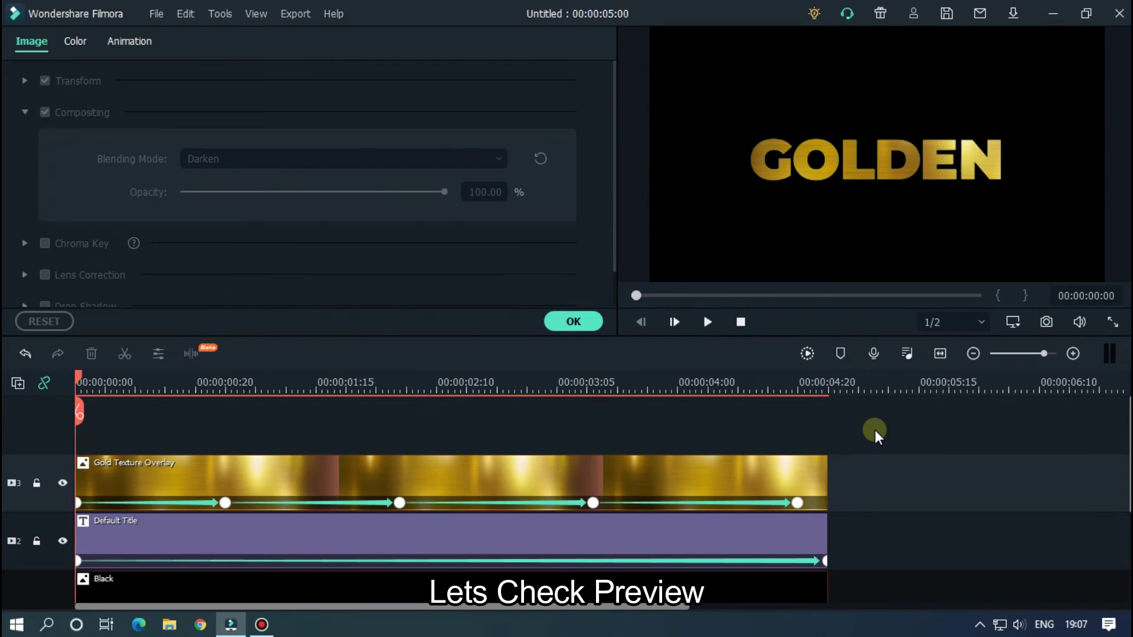
key("space")
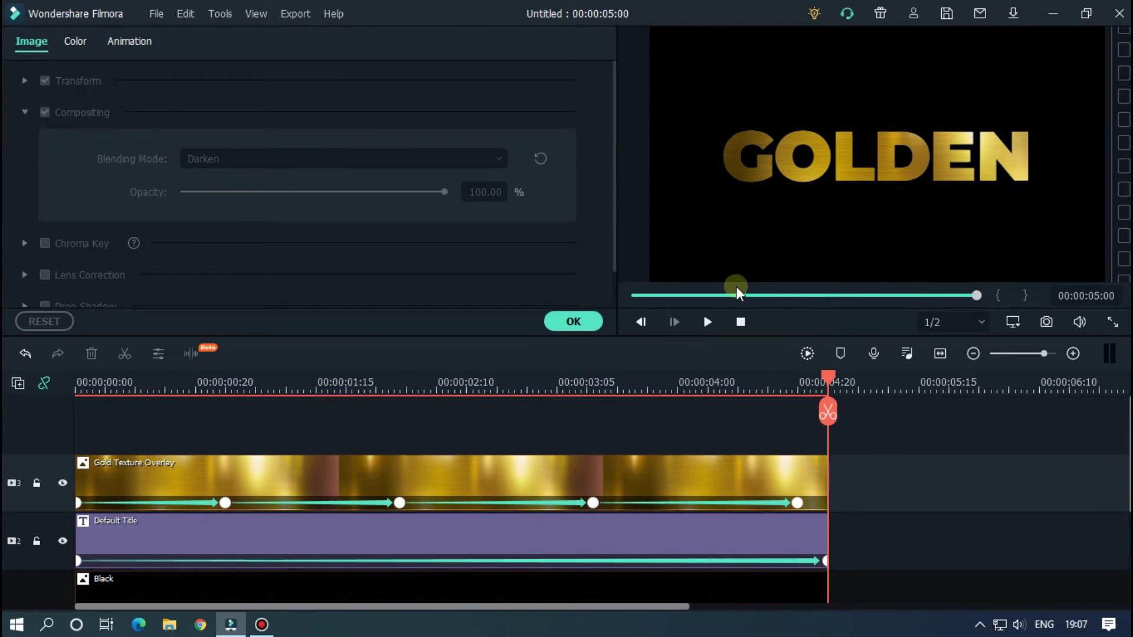
left_click_drag(735, 295, 541, 301)
mouse_move(636, 295)
left_mouse_down()
mouse_move(953, 295)
mouse_move(632, 295)
left_mouse_up()
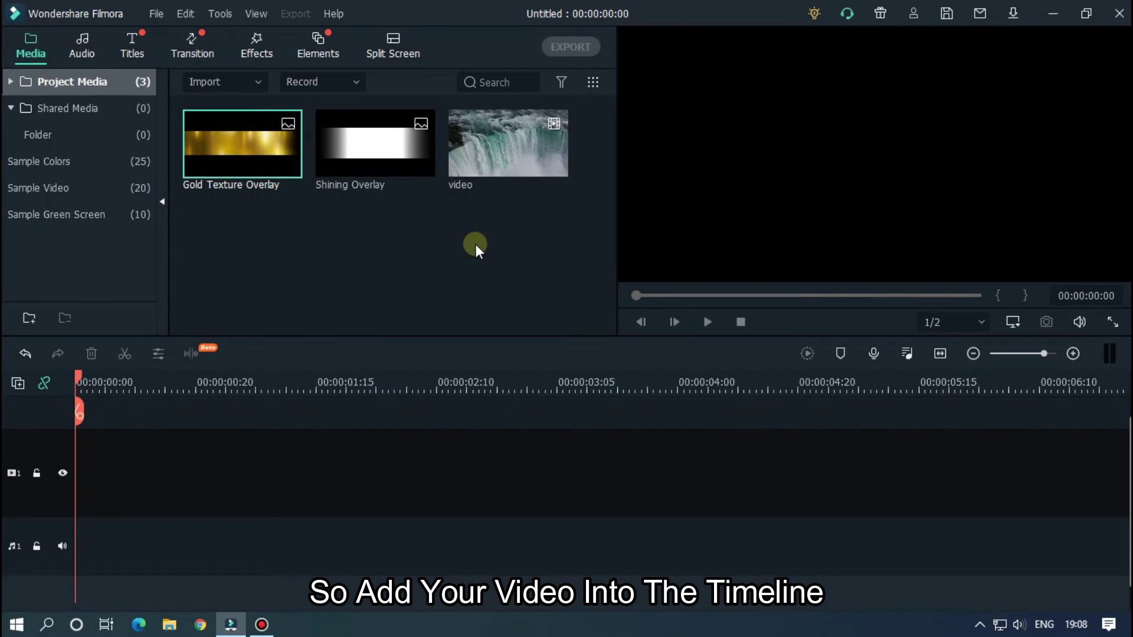
Add the waterfall video keeping the 1920x1080 25fps project settings, with a Default Title above it.
left_click_drag(497, 155, 104, 451)
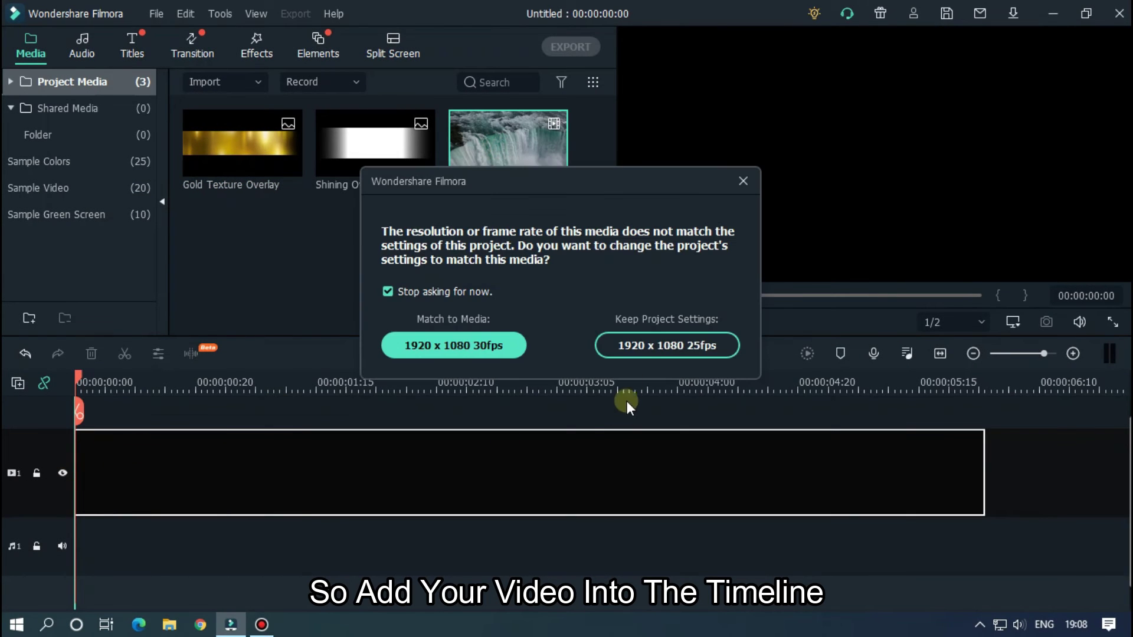
left_click(642, 348)
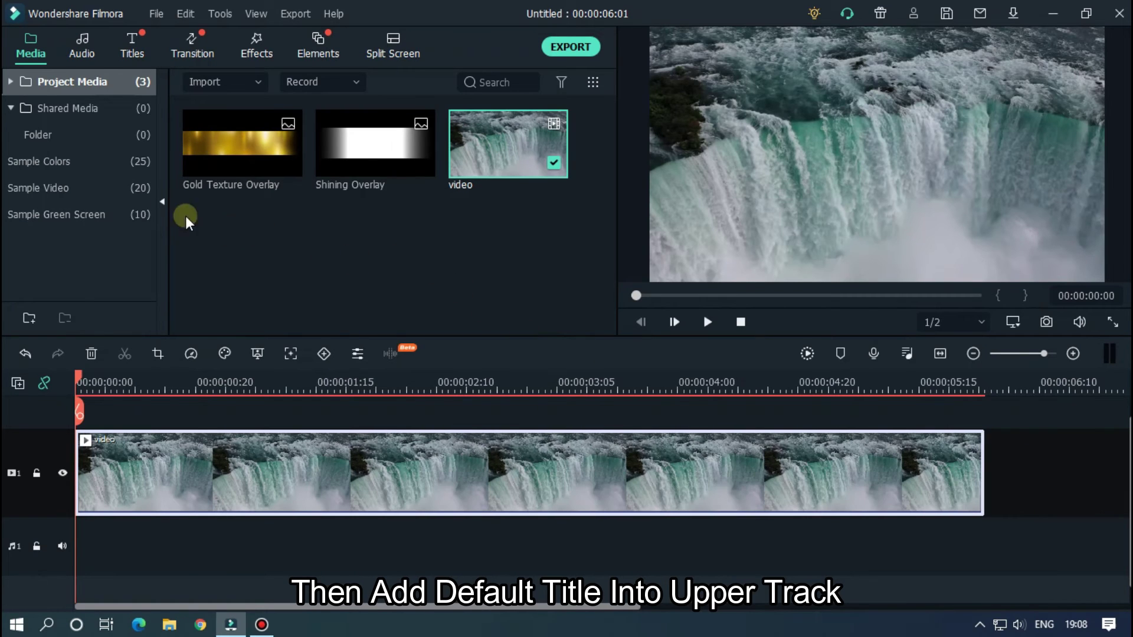
left_click(136, 62)
left_click_drag(239, 140, 67, 416)
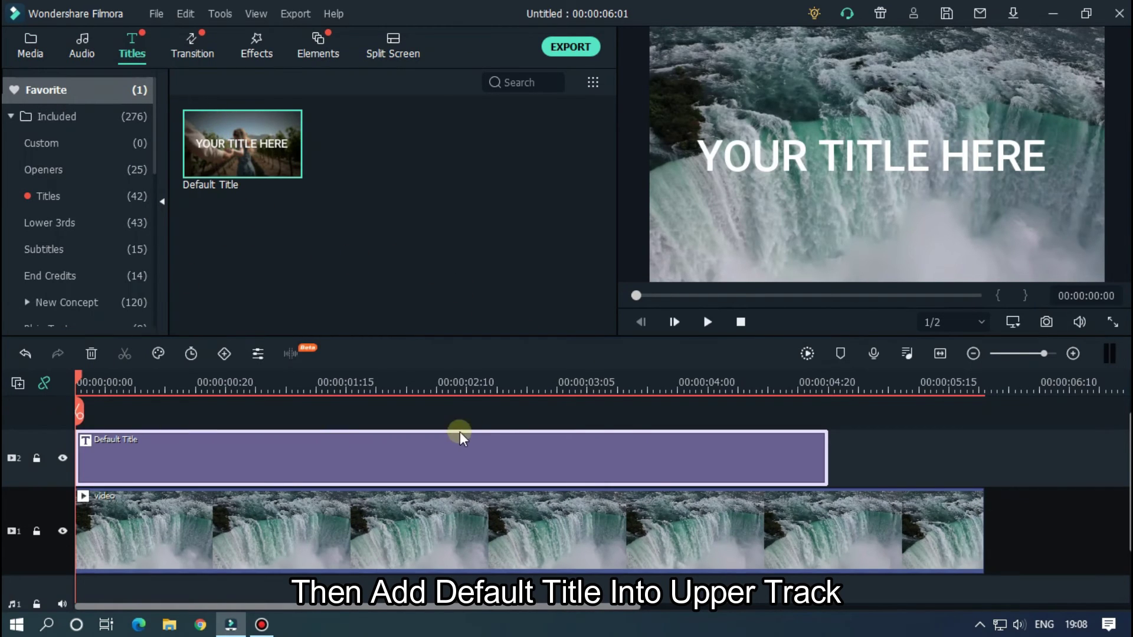
Replace the Default Title's text with 'WATER FALL'.
double_click(594, 441)
left_click(411, 163)
key("ctrl+a")
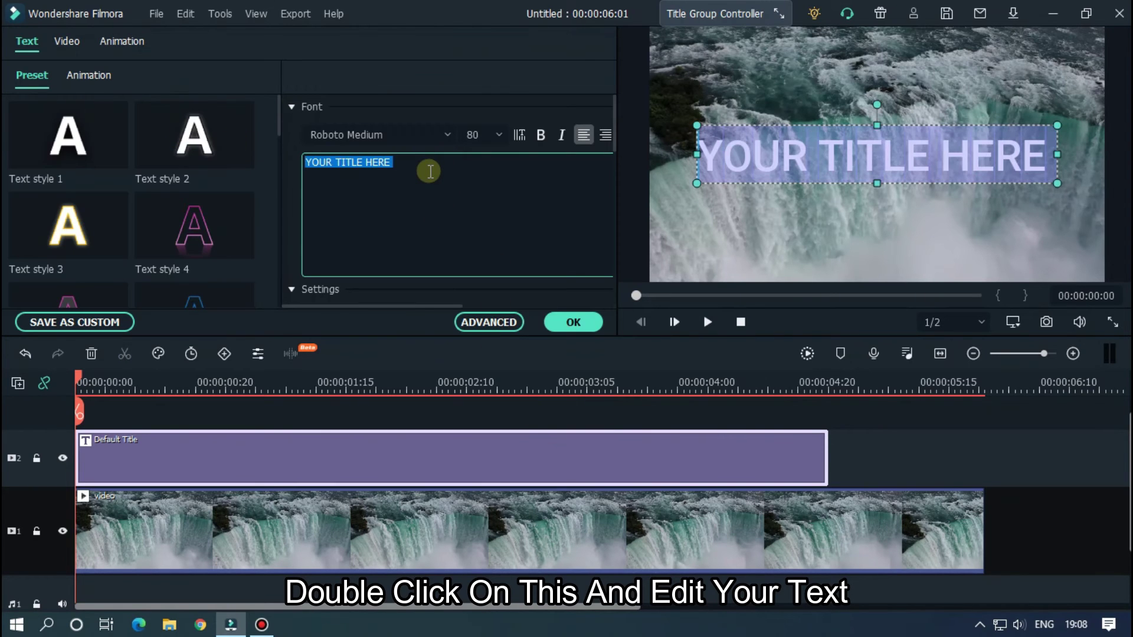
type("WATER FAL")
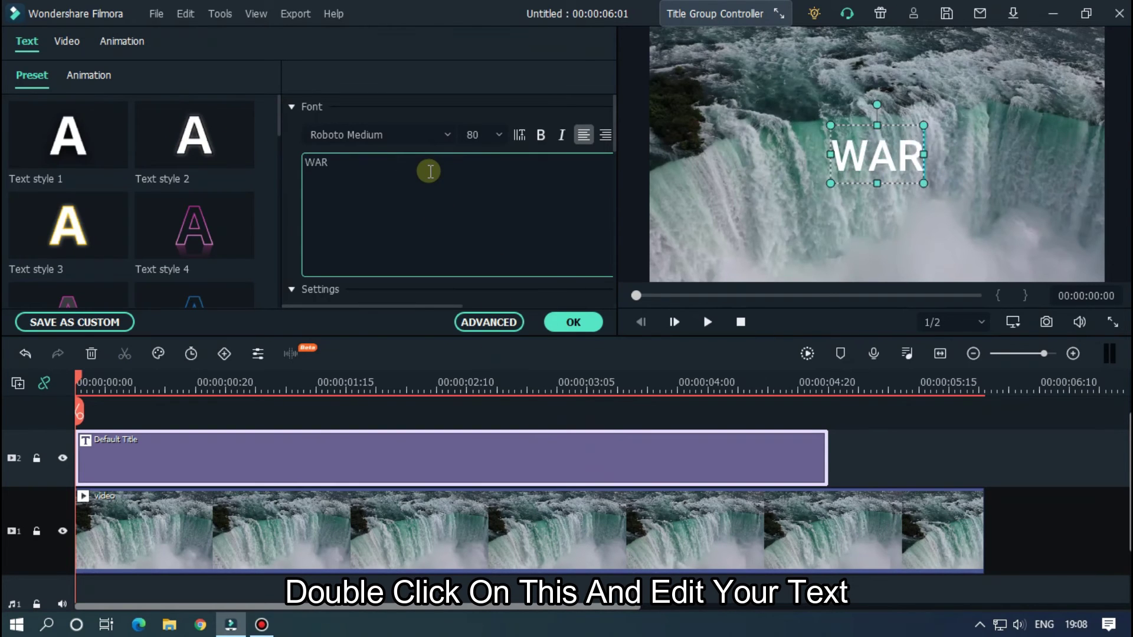
type("L")
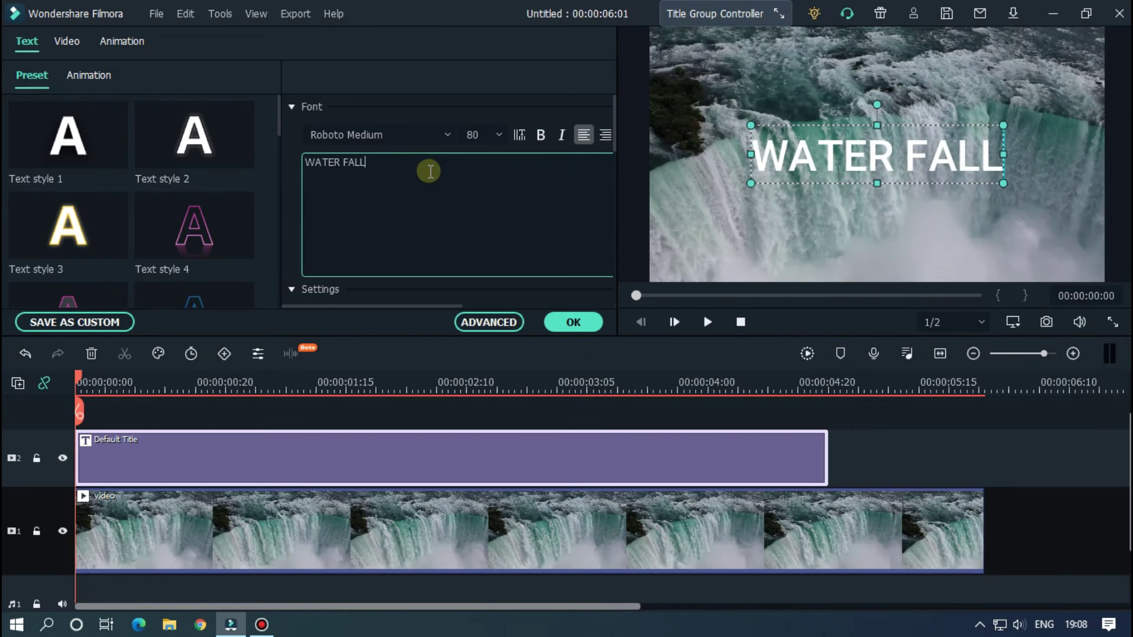
Set the title's font to Montserrat Black at size 110.
left_click(399, 137)
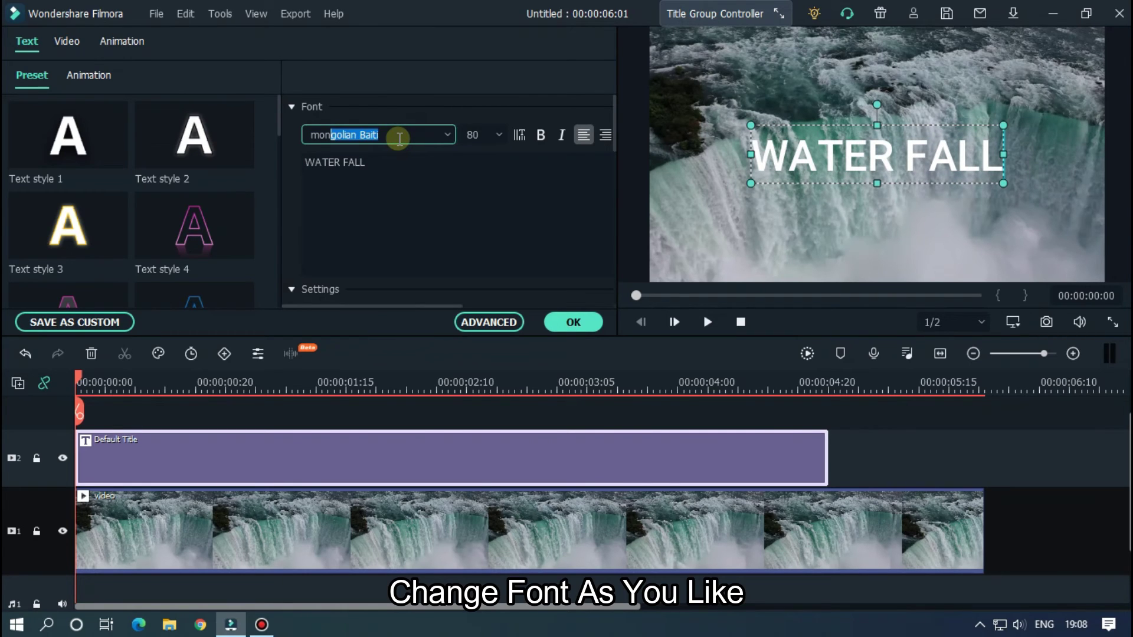
key("Return")
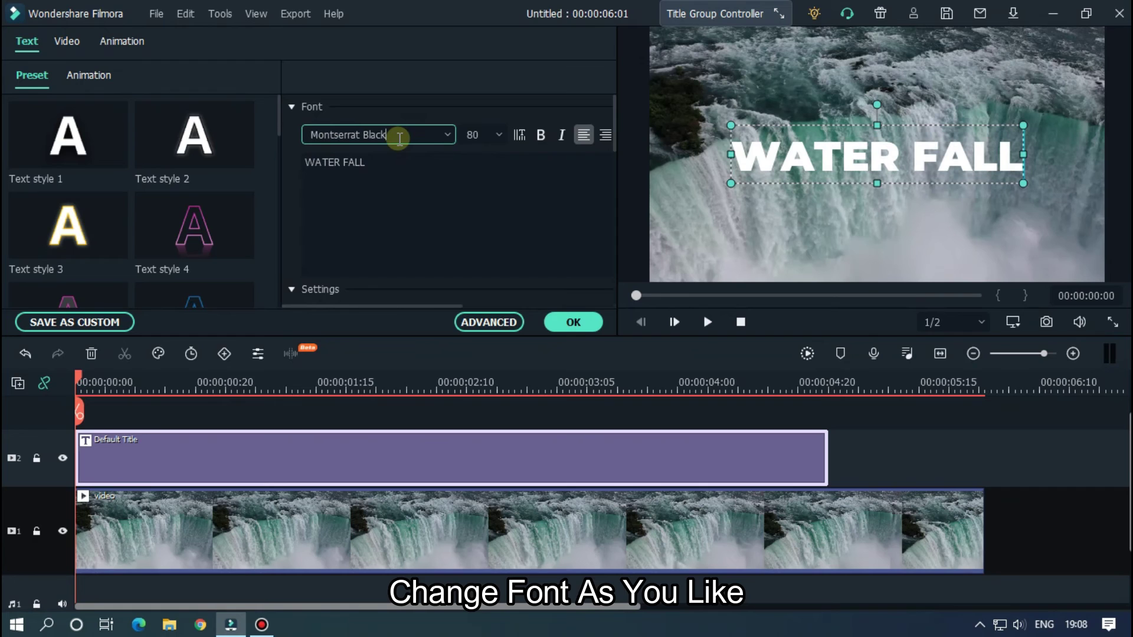
left_click(487, 136)
left_click(488, 132)
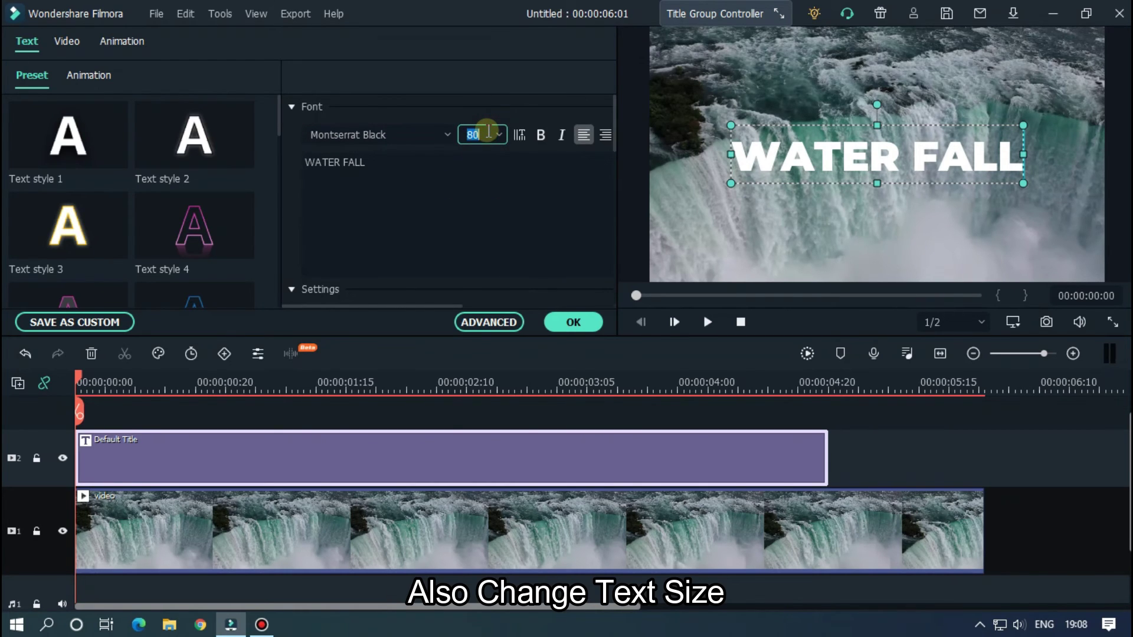
key("Return")
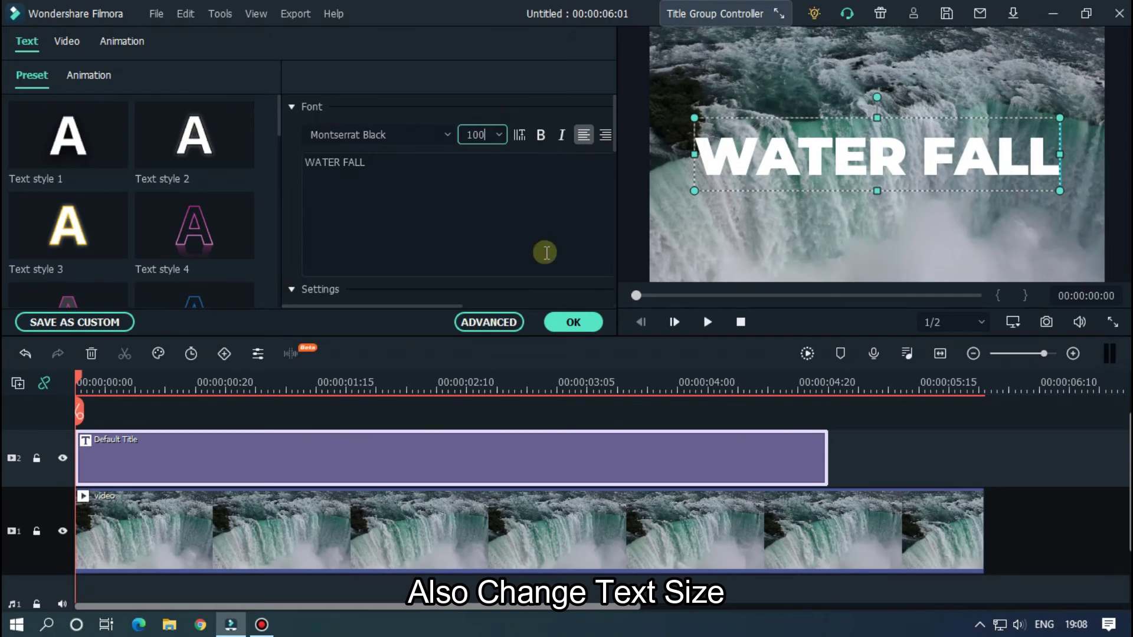
left_click_drag(482, 136, 459, 133)
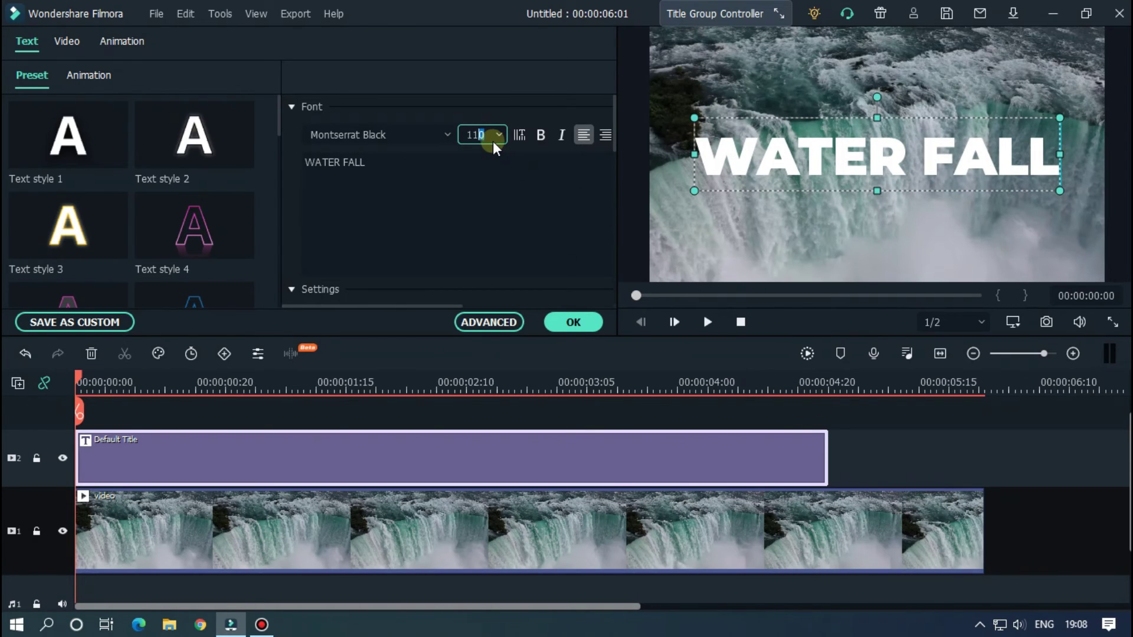
type("110")
key("Return")
left_click(997, 433)
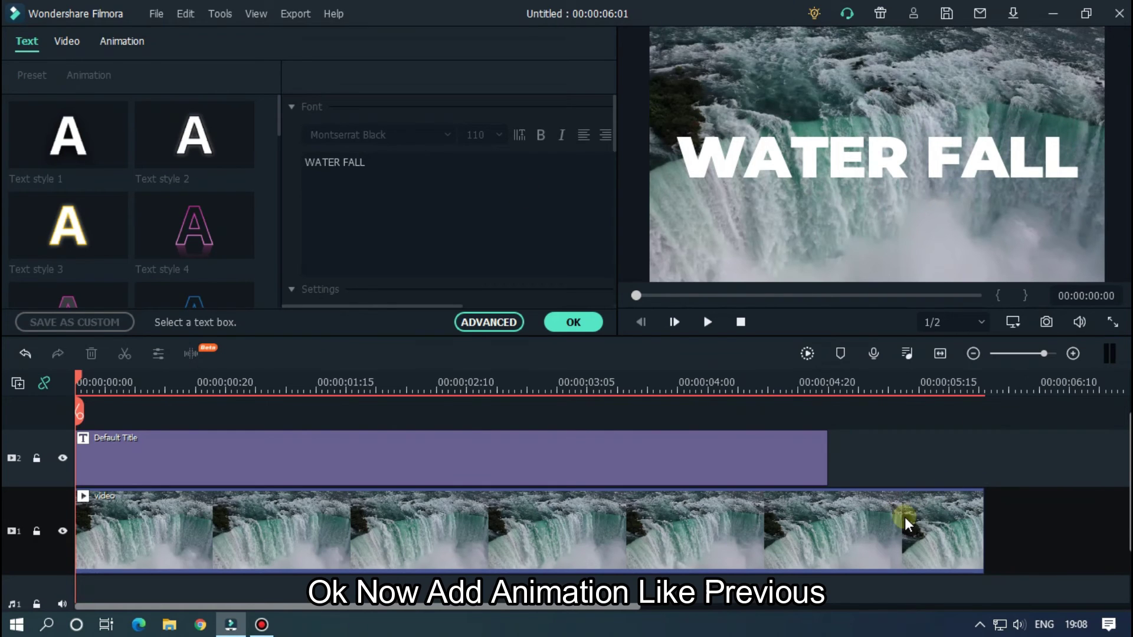
Keyframe the title's scale at 90% at its start and 100% near its end.
left_click(482, 462)
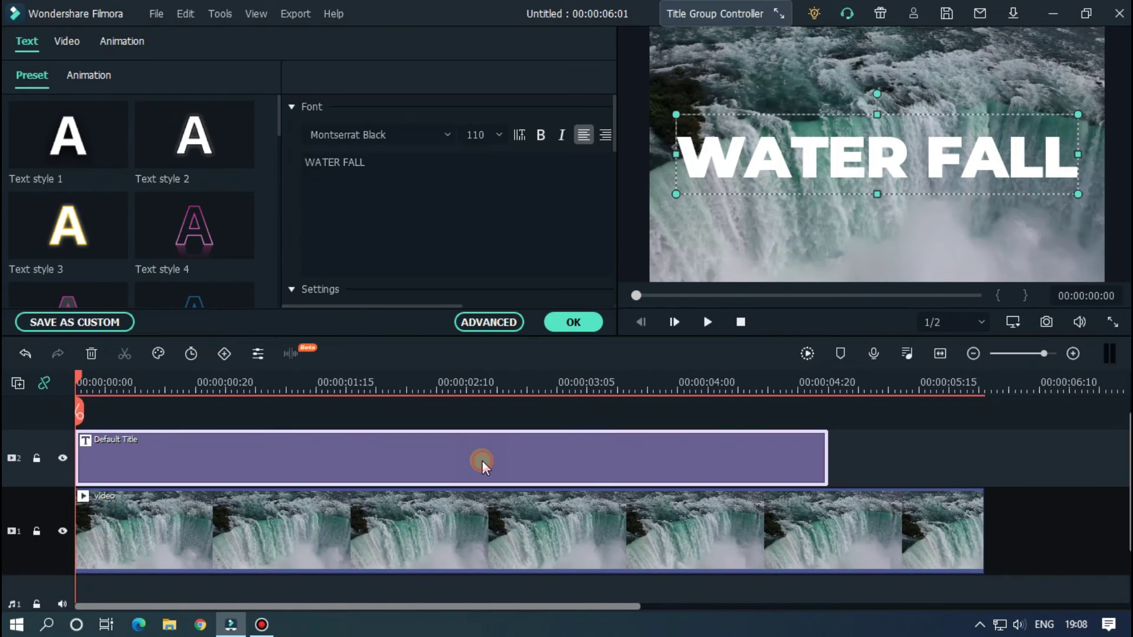
left_click(118, 41)
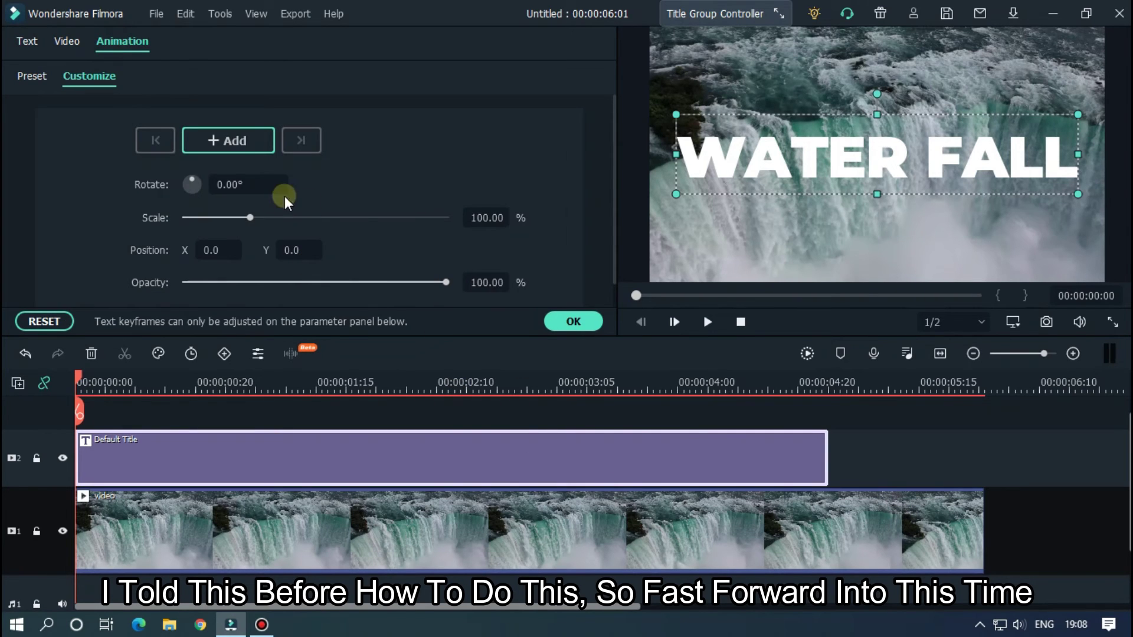
left_click(228, 140)
double_click(484, 218)
type("90")
key("Return")
left_click_drag(78, 385, 814, 384)
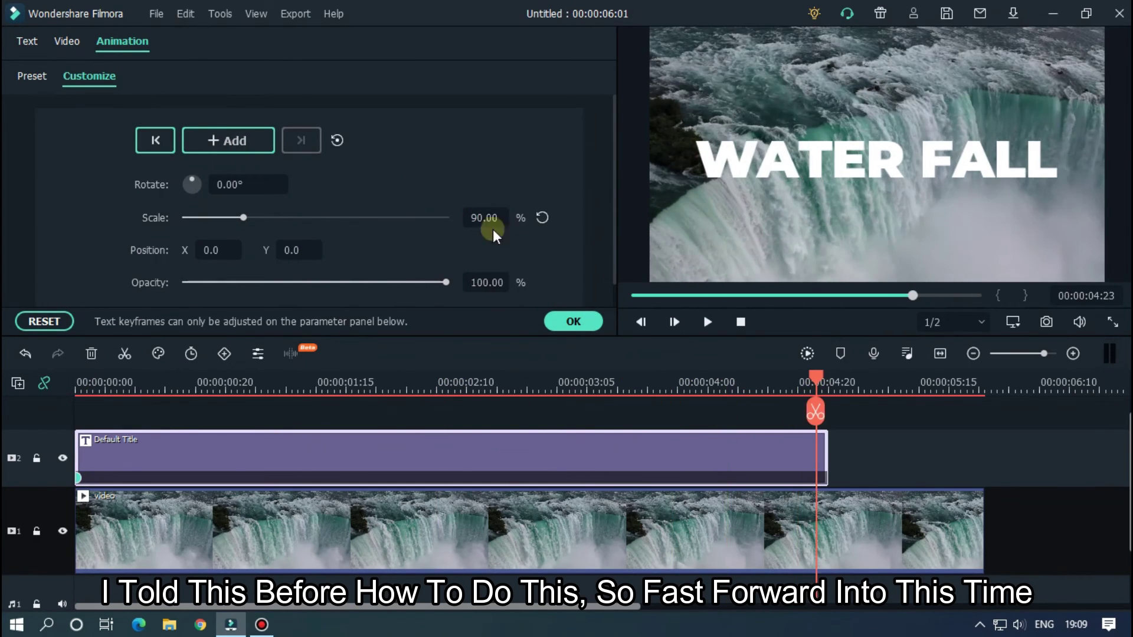
left_click(541, 217)
Trim the waterfall video to end with the title, preview the zoom, and close the settings.
left_click_drag(981, 514, 827, 497)
key("Home")
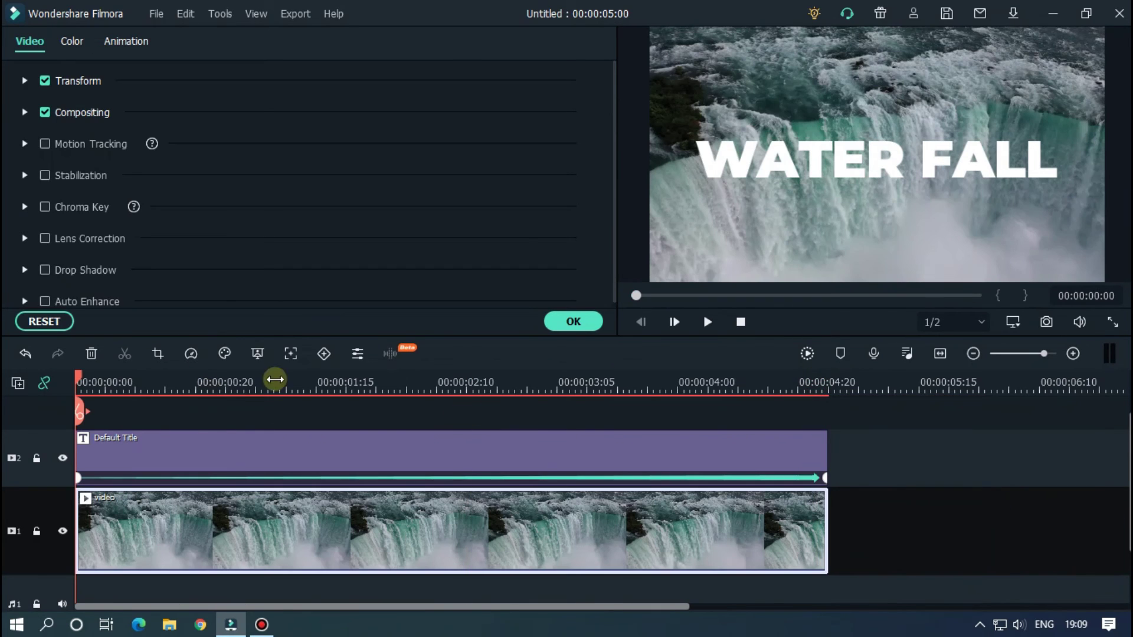
key("space")
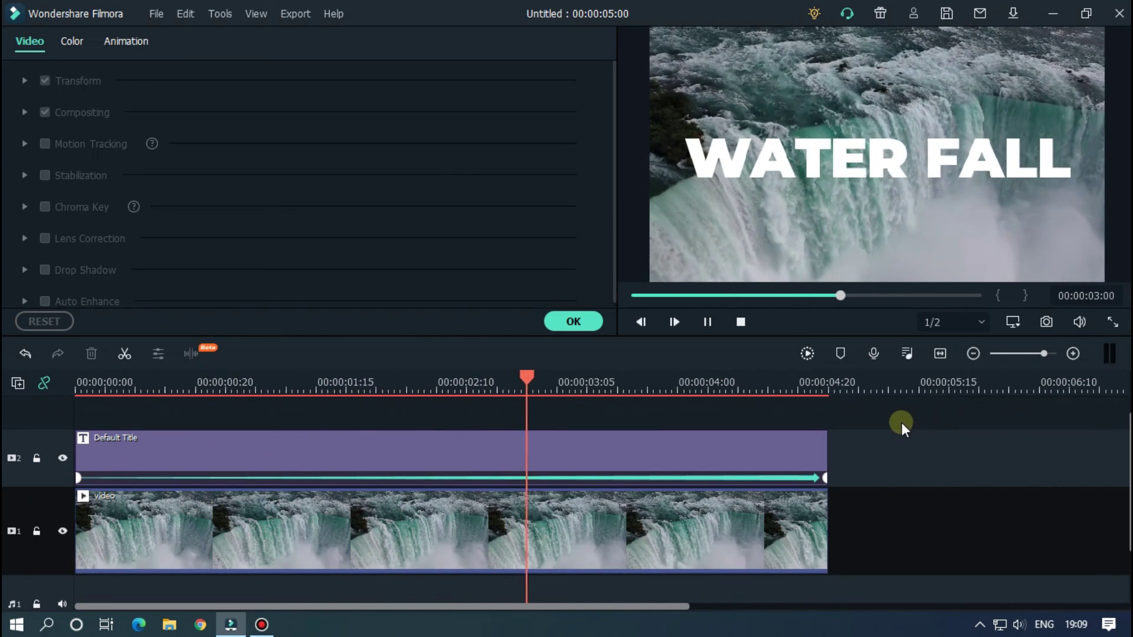
left_click(579, 322)
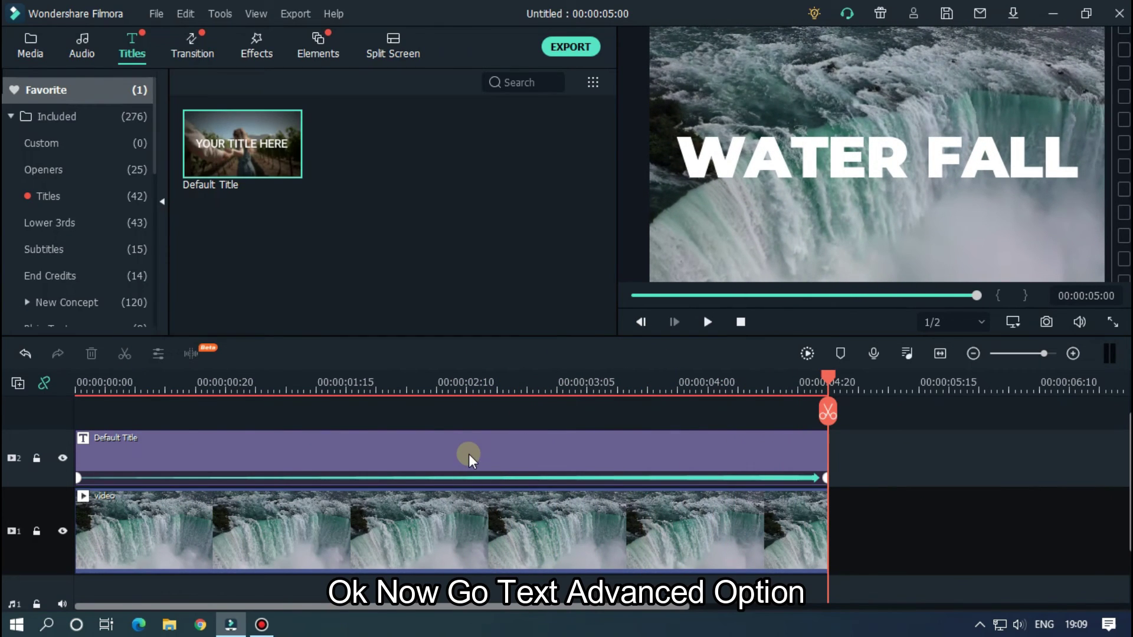
double_click(469, 454)
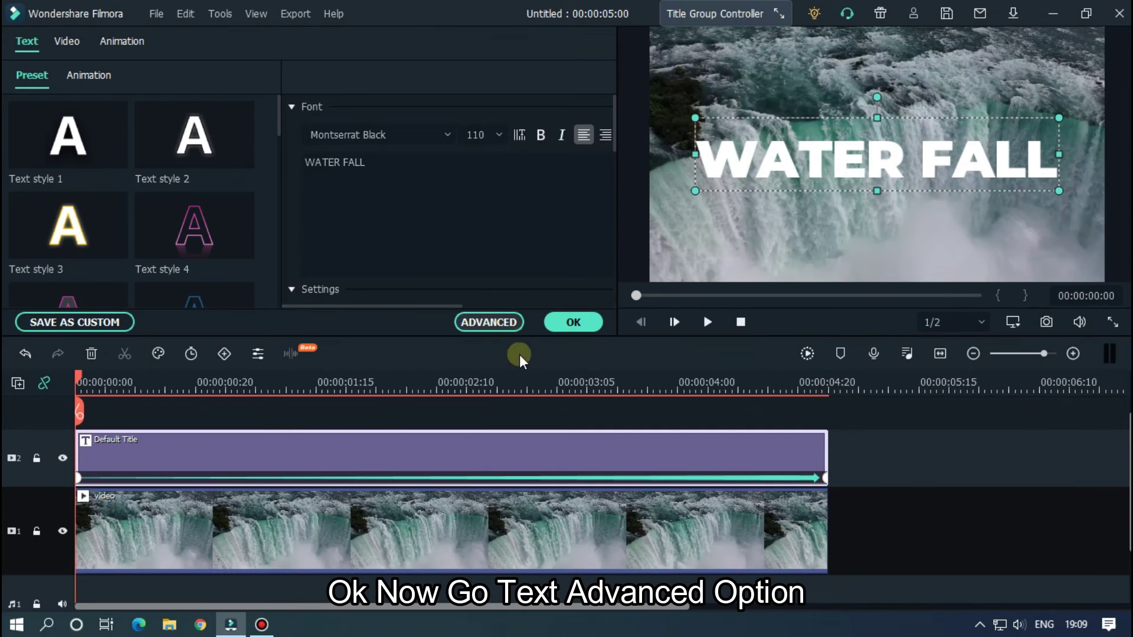
In the advanced text editor, add a rectangle with no text and a black fill.
left_click(493, 323)
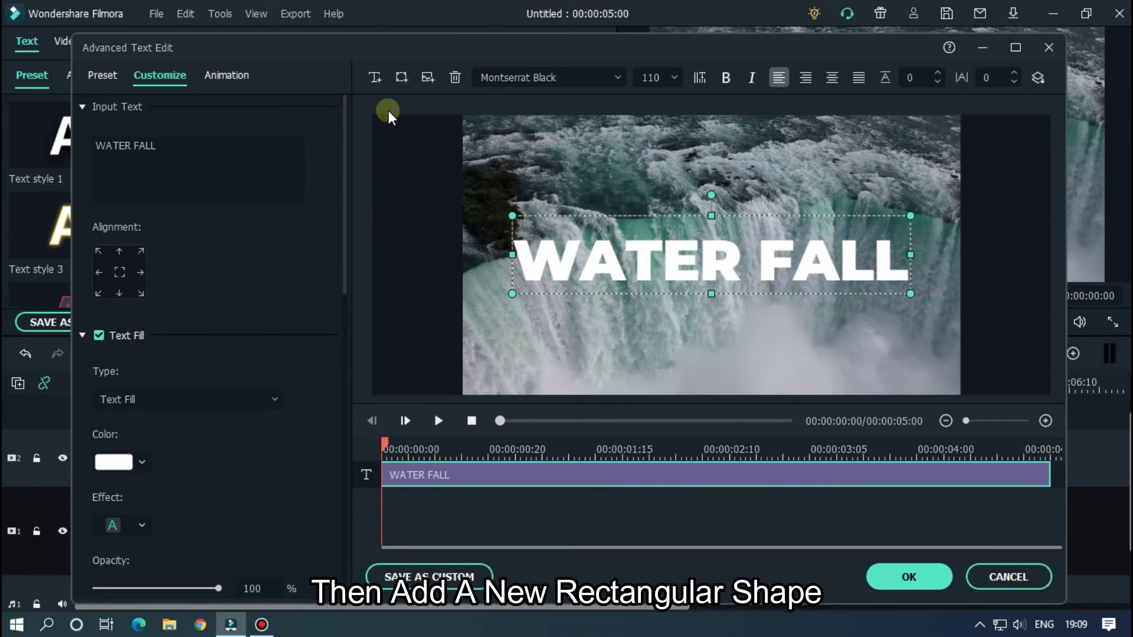
left_click(405, 82)
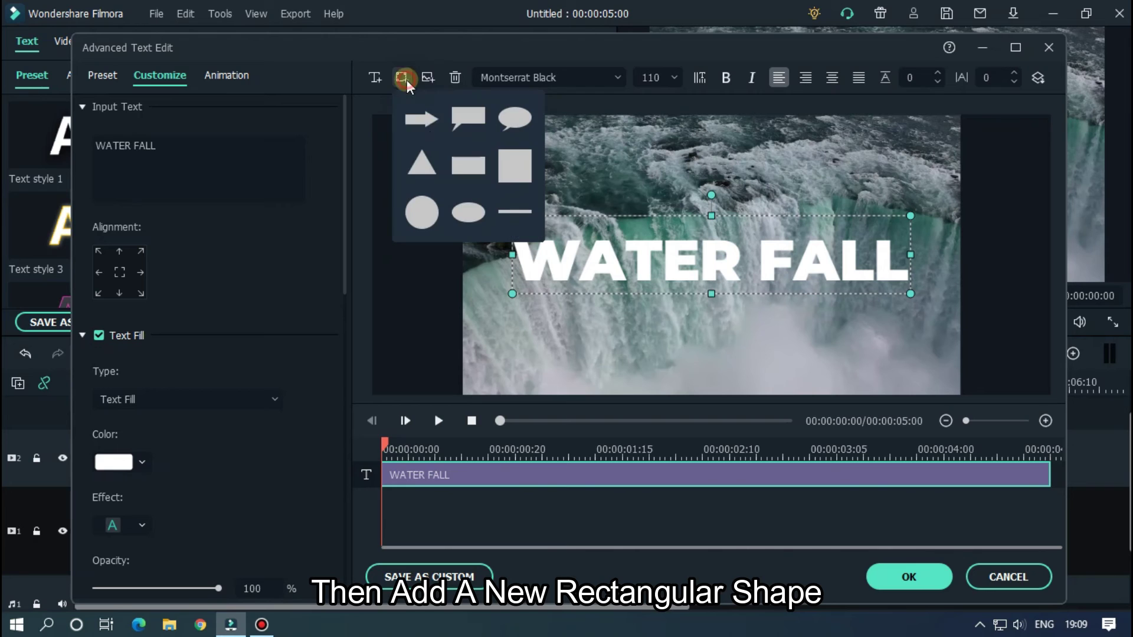
left_click(515, 165)
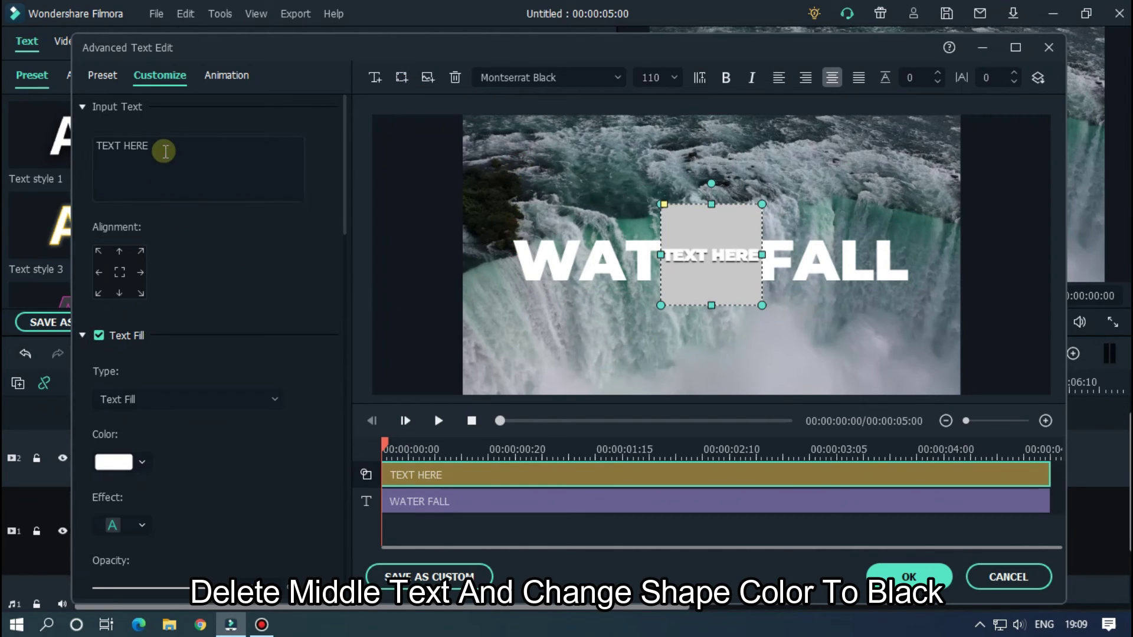
left_click(164, 151)
key("BackSpace")
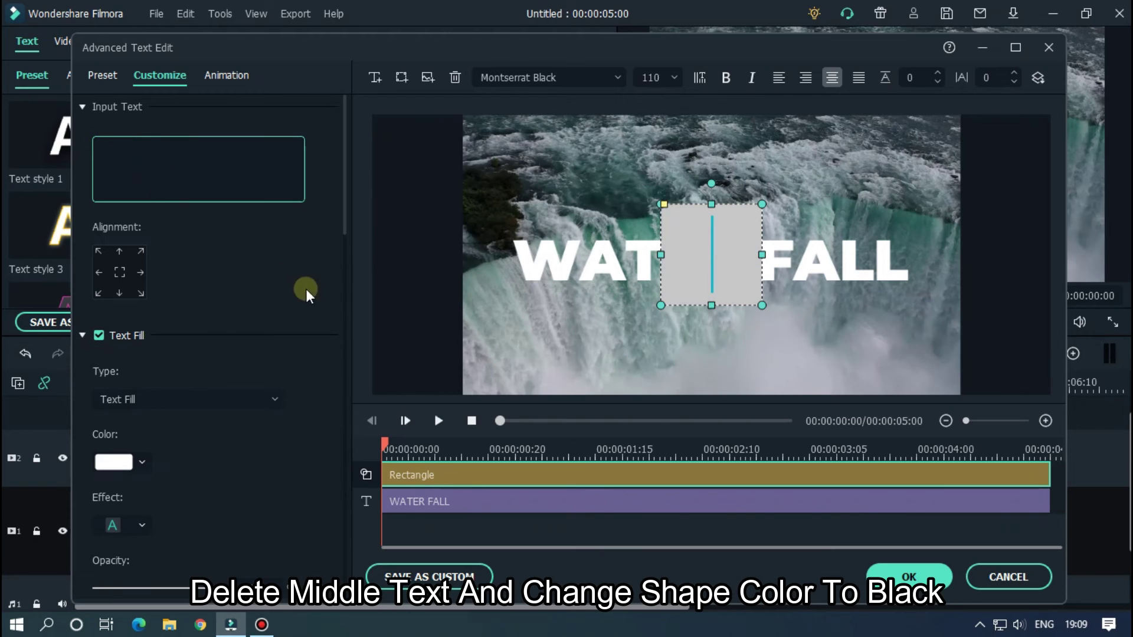
scroll(311, 236, "down", 8)
scroll(311, 236, "down", 9)
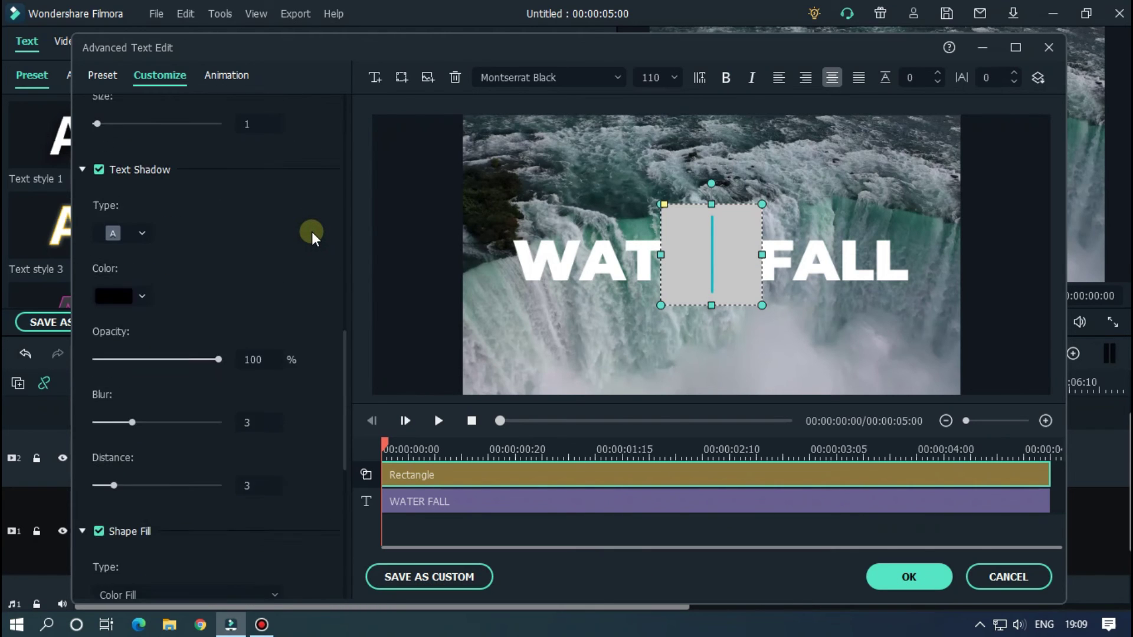
left_click(112, 360)
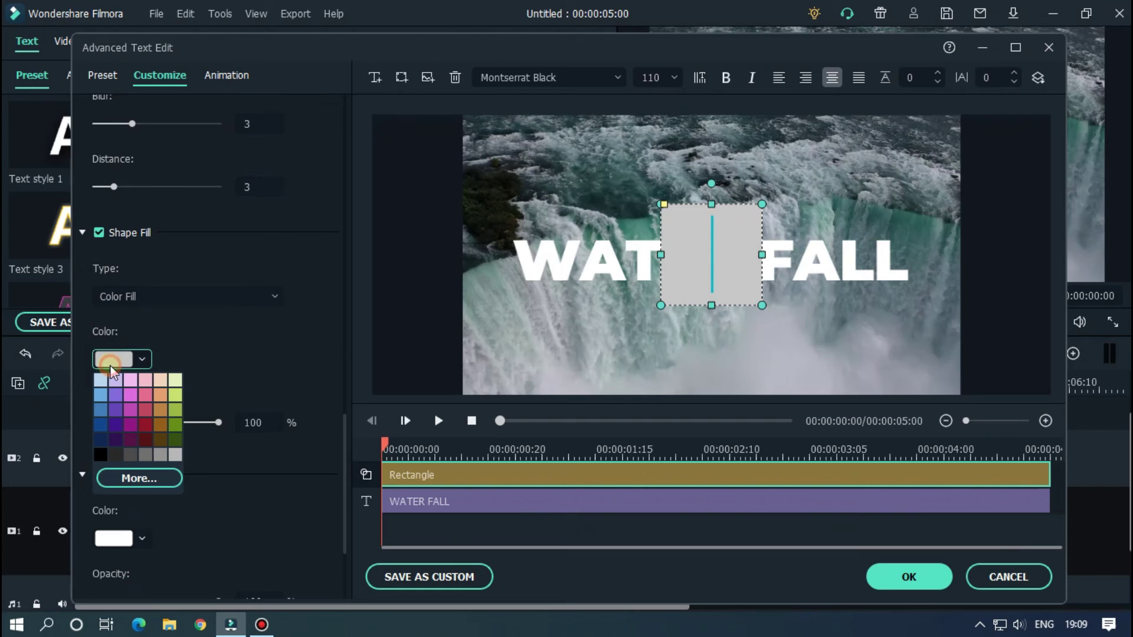
left_click(102, 455)
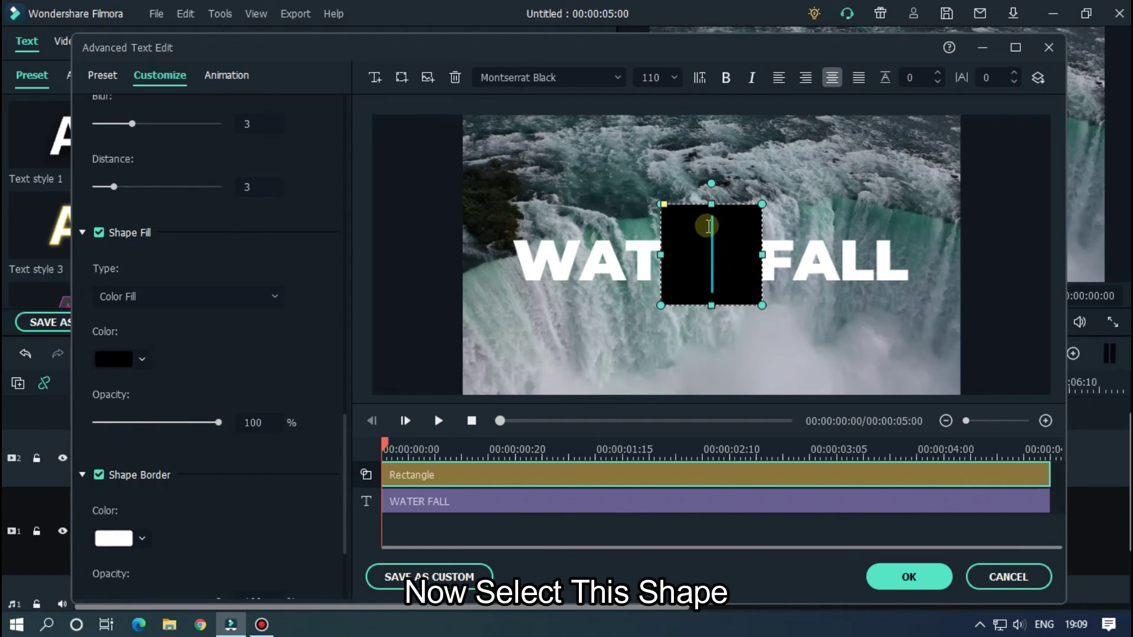
Send the black rectangle behind the text, stretch it over the whole frame, and apply.
left_click(1038, 78)
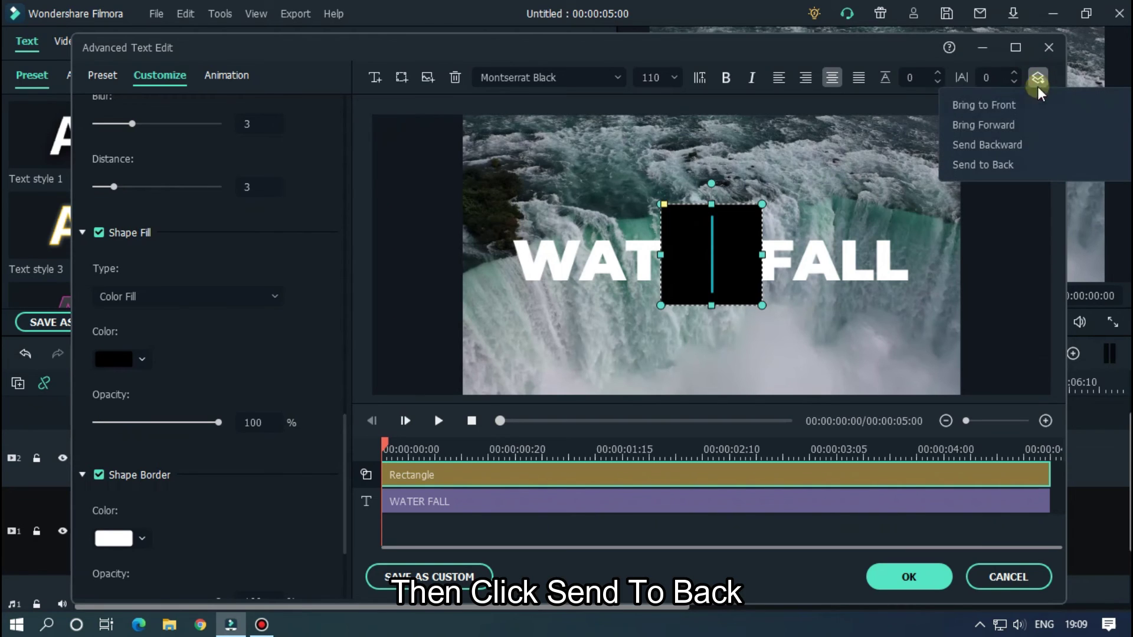
left_click(995, 165)
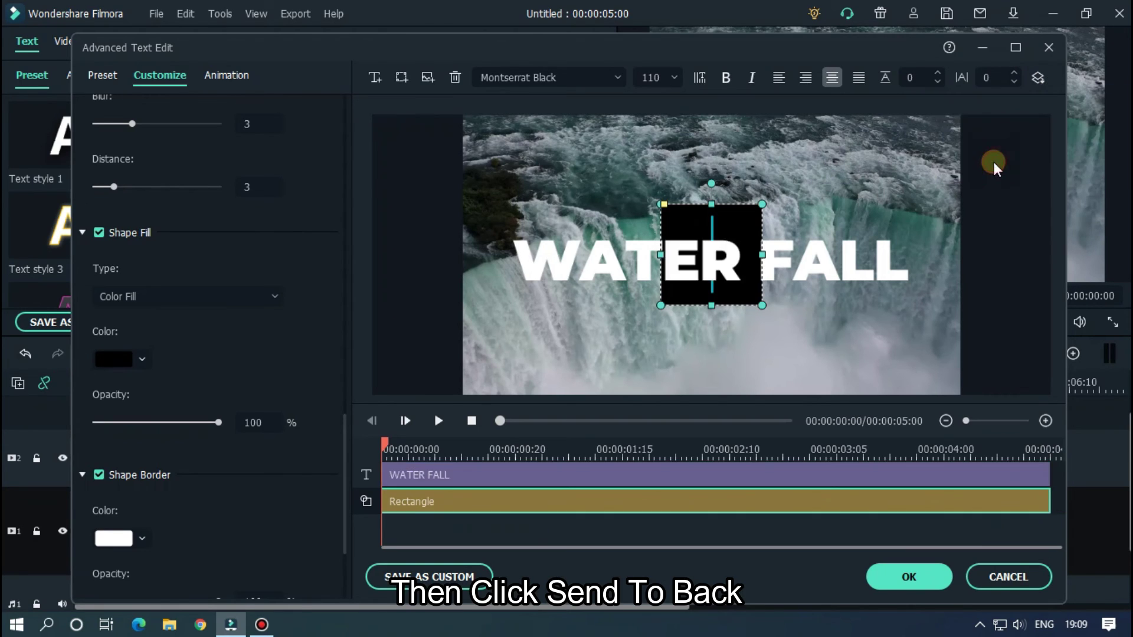
left_click_drag(666, 204, 438, 99)
left_click_drag(758, 307, 1004, 409)
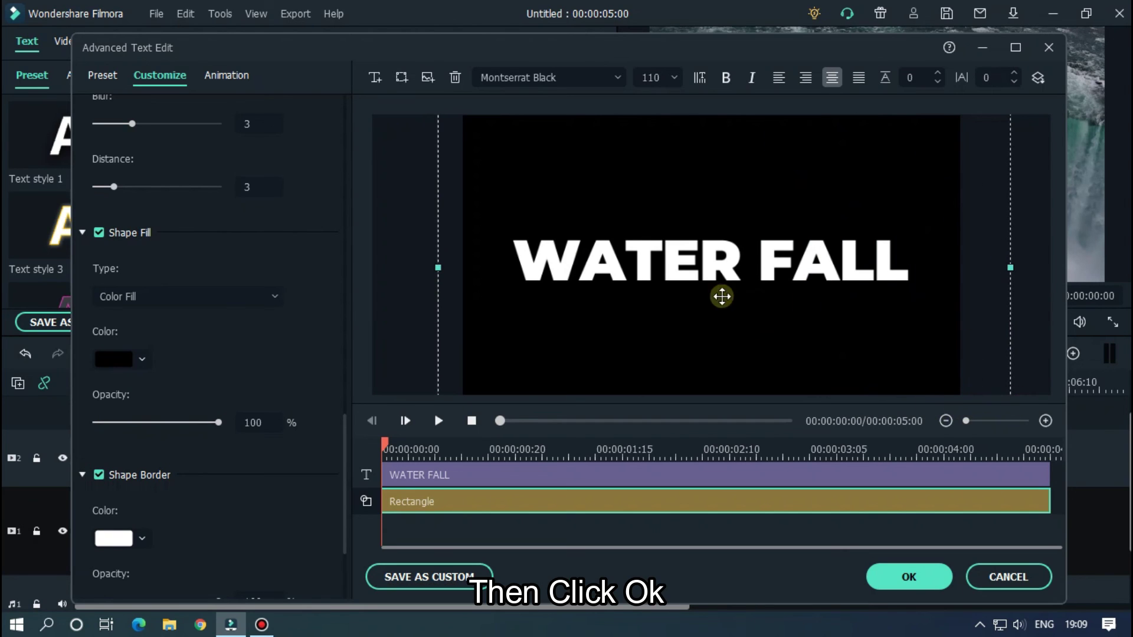
left_click(896, 575)
Set the WATER FALL title's Compositing blending mode to Darken and play the preview.
left_click(934, 466)
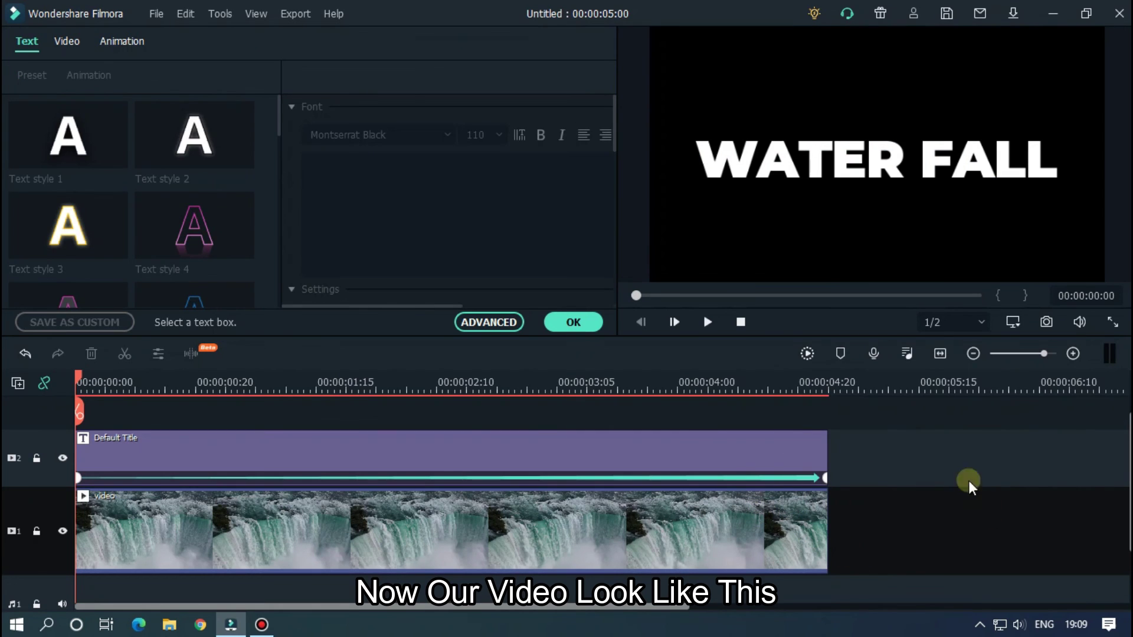
left_click(452, 453)
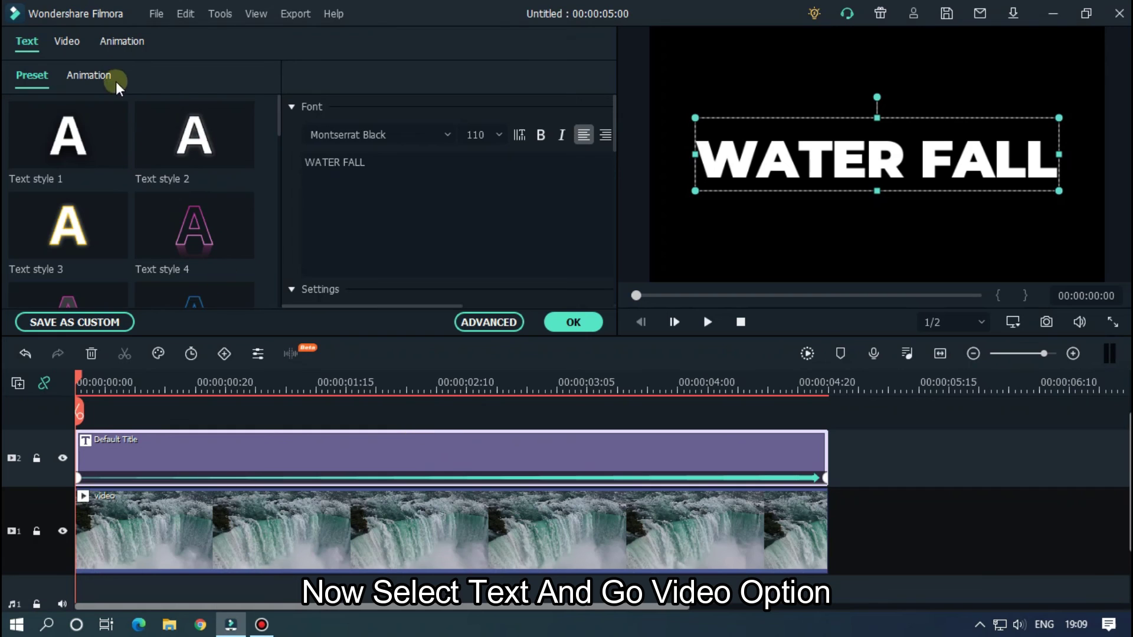
left_click(73, 47)
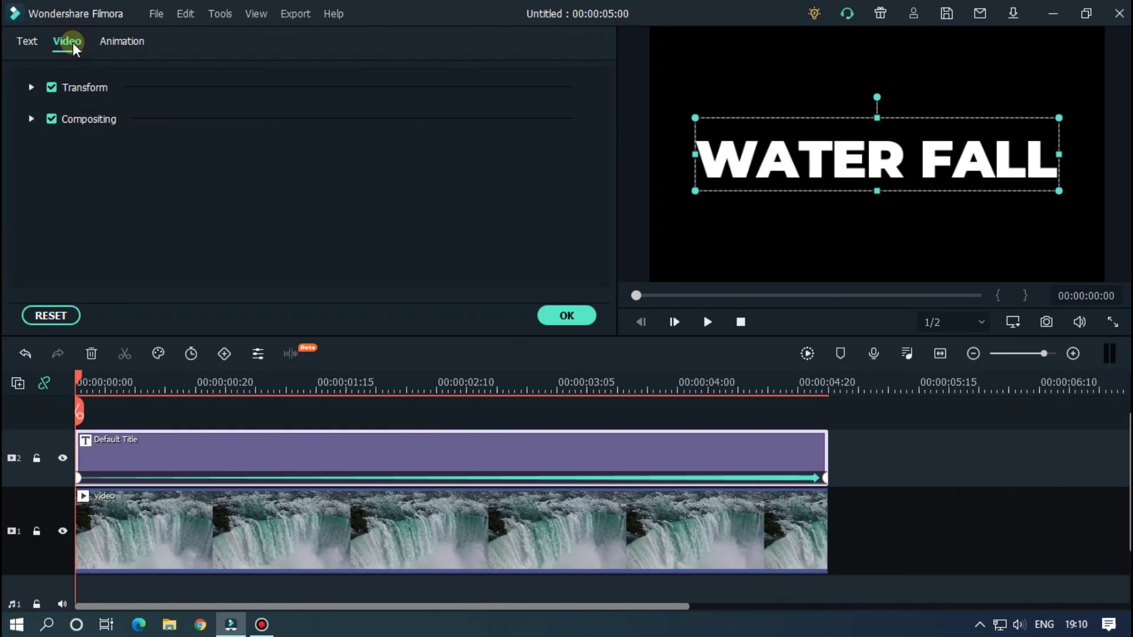
left_click(31, 120)
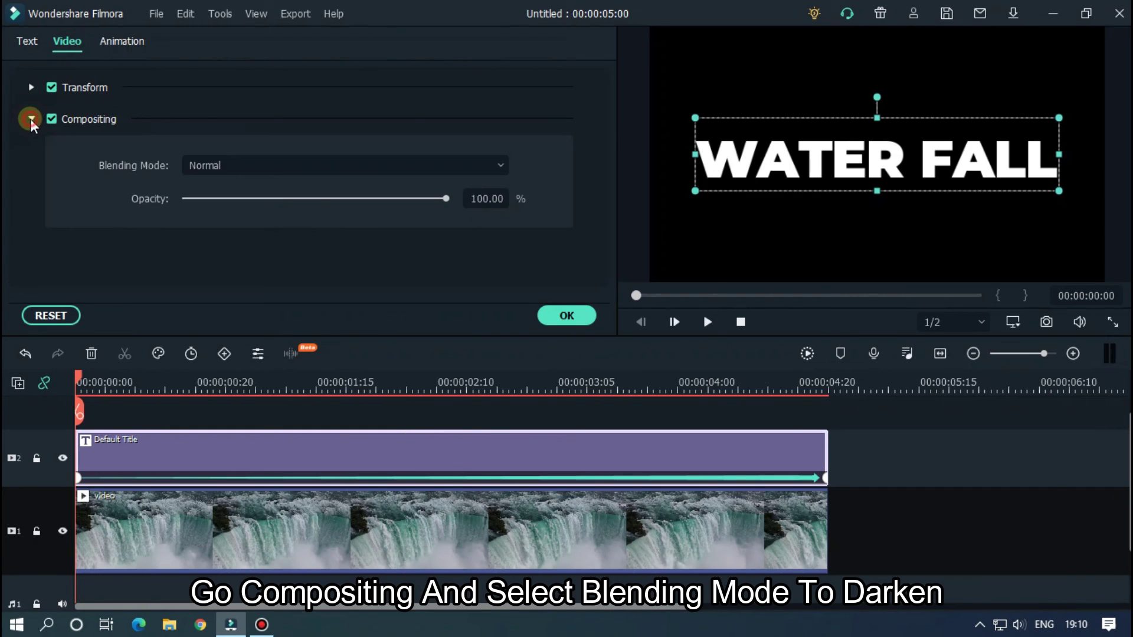
left_click(230, 167)
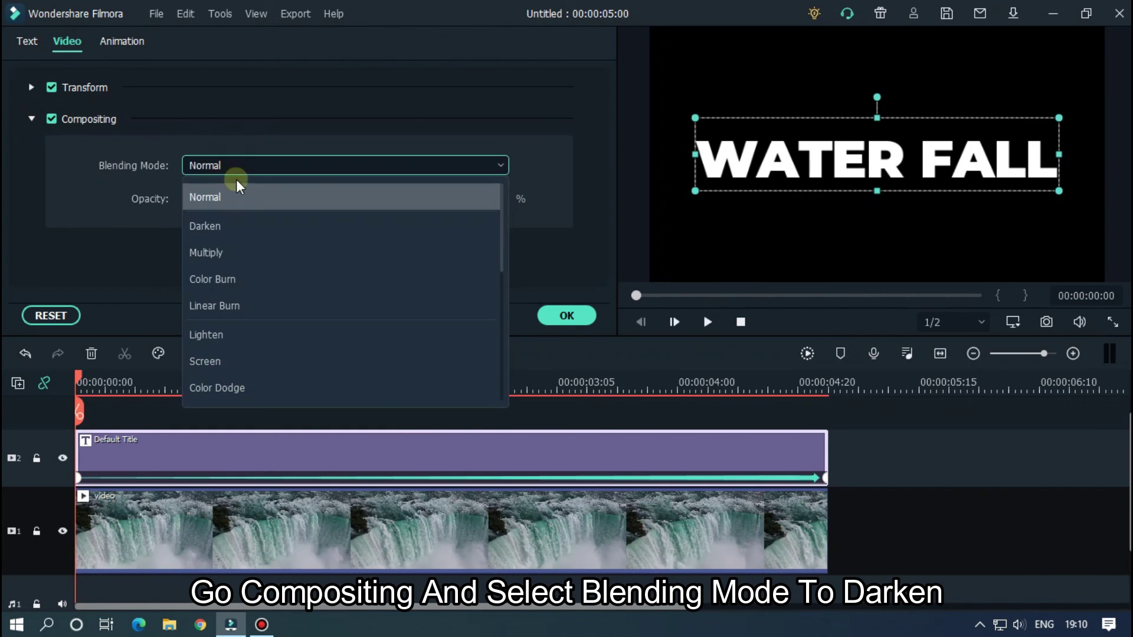
left_click(345, 226)
left_click(567, 314)
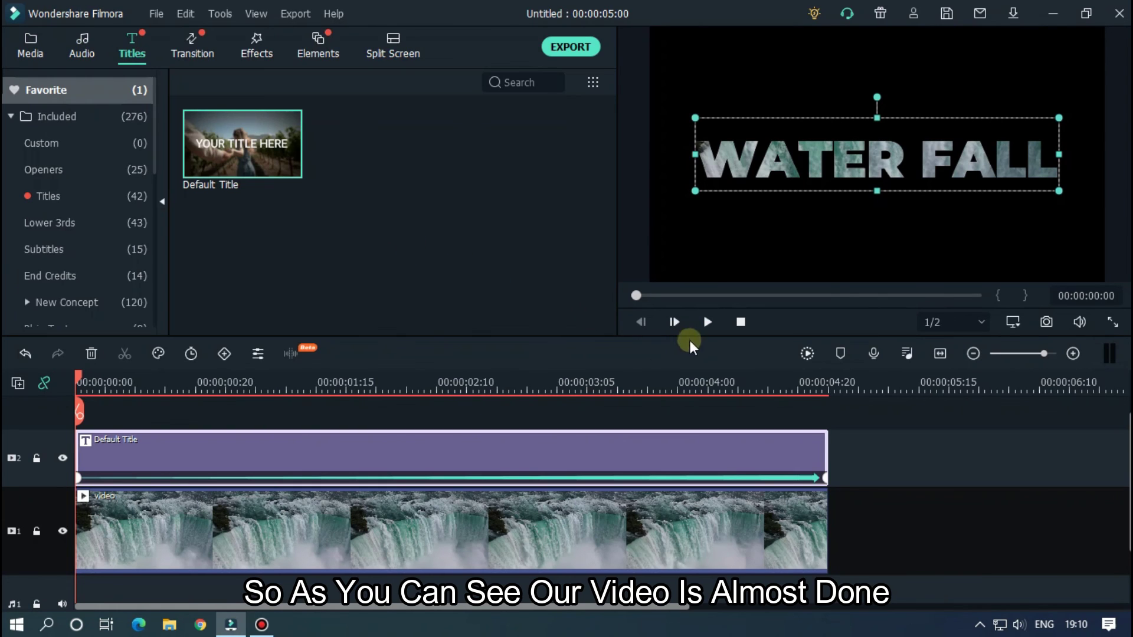
left_click(912, 409)
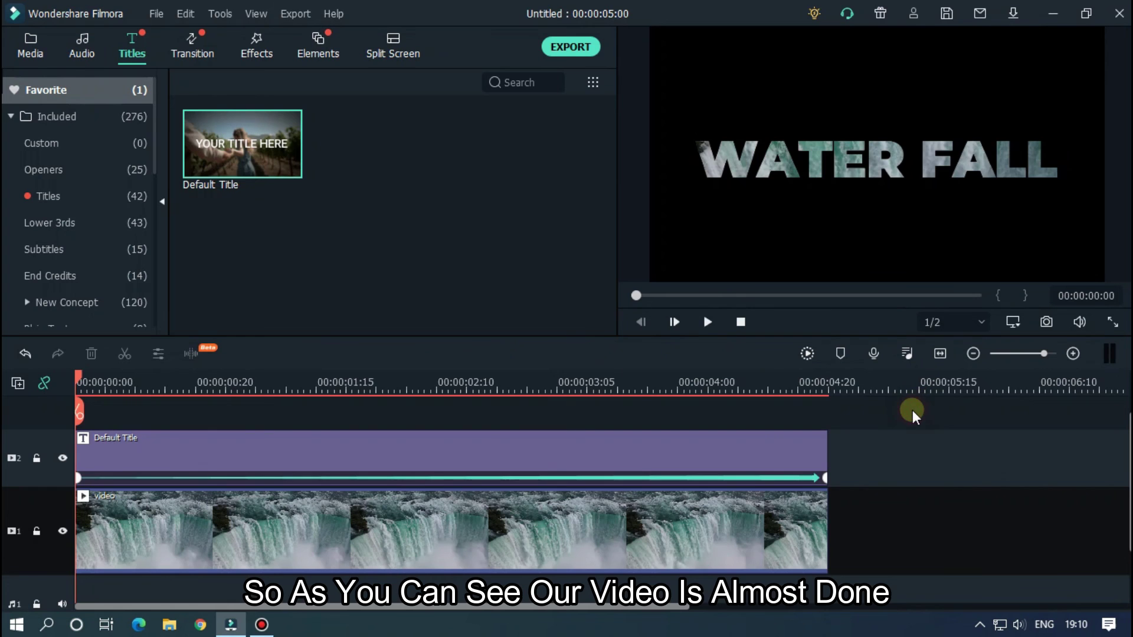
key("space")
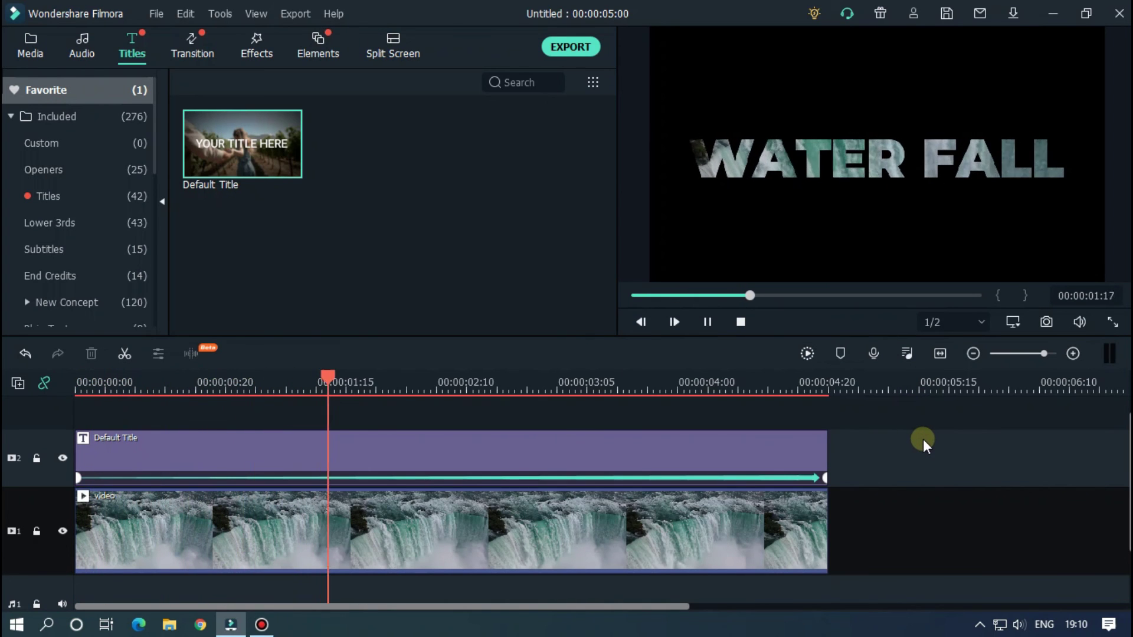
Stop playback and copy the waterfall video clip.
key("space")
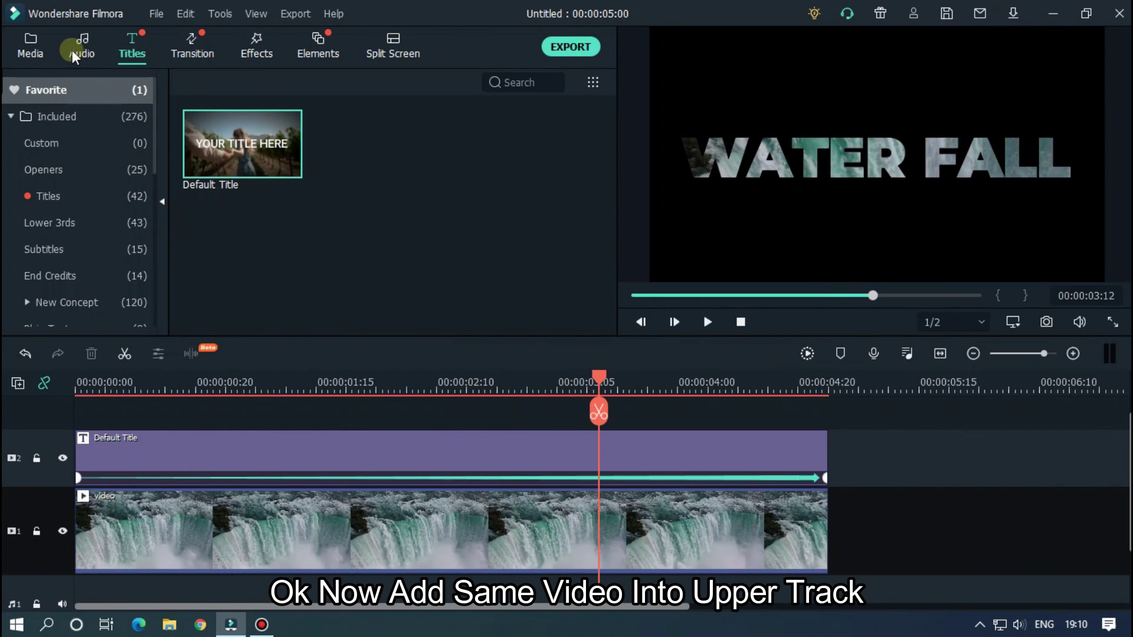
left_click(27, 44)
scroll(906, 472, "up", 1)
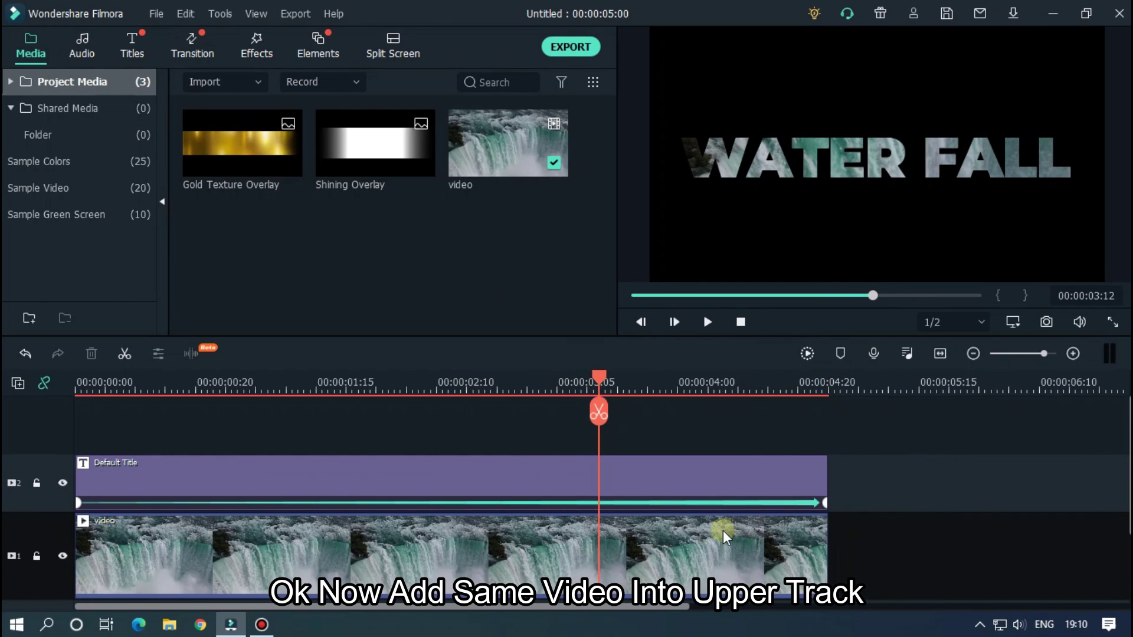
left_click(717, 532)
right_click(664, 539)
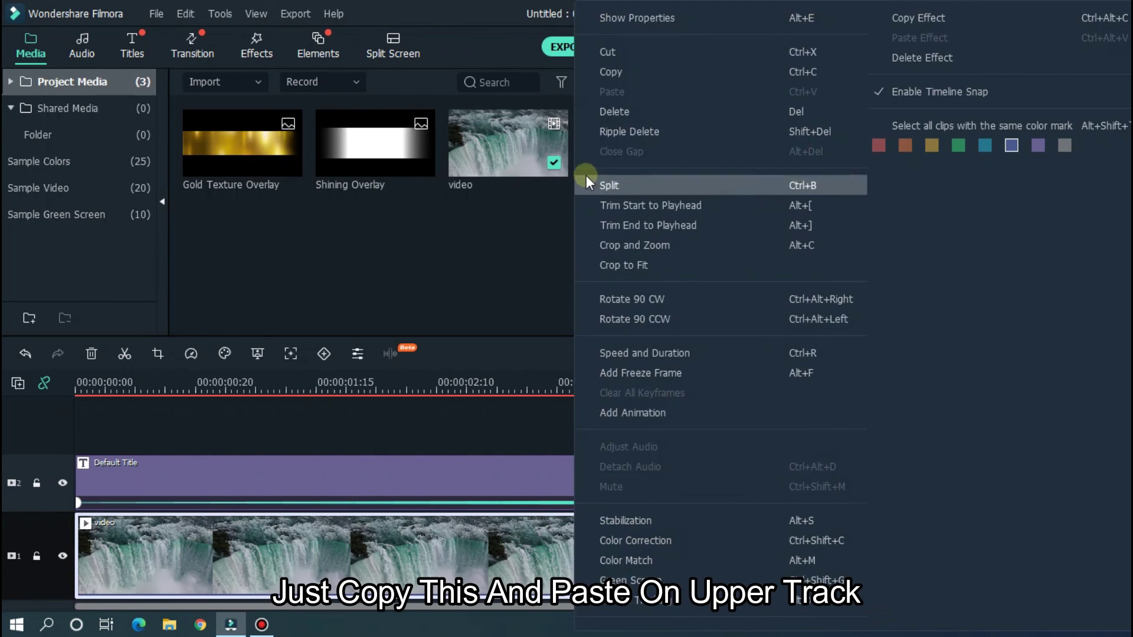
left_click(604, 70)
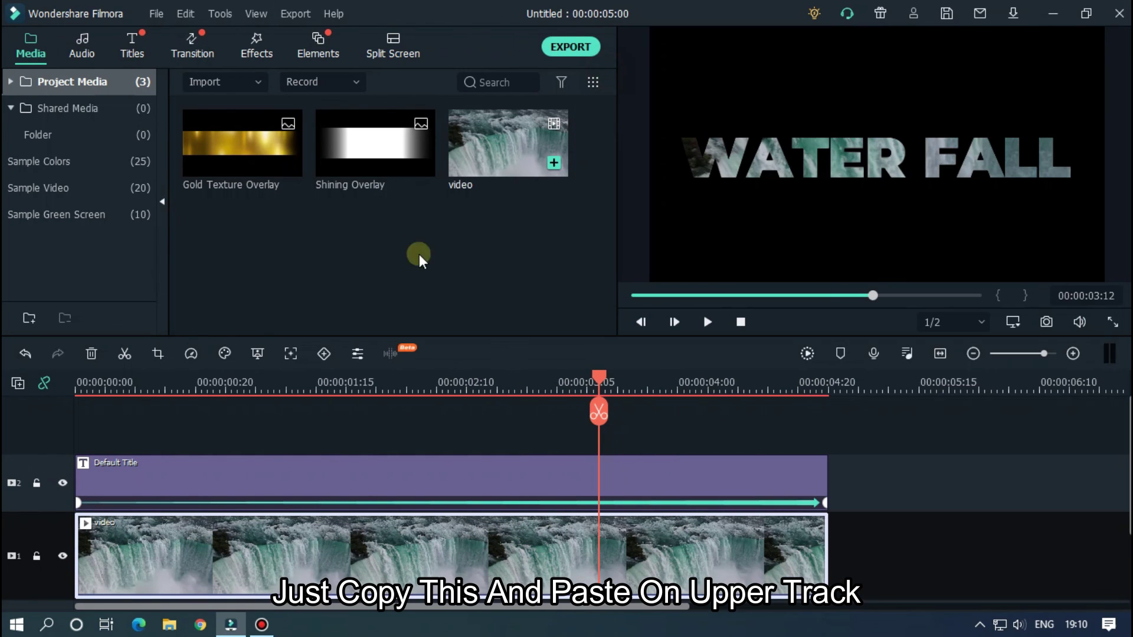
Add a third video track and paste the waterfall copy onto it from the start.
left_click(16, 382)
left_click(40, 395)
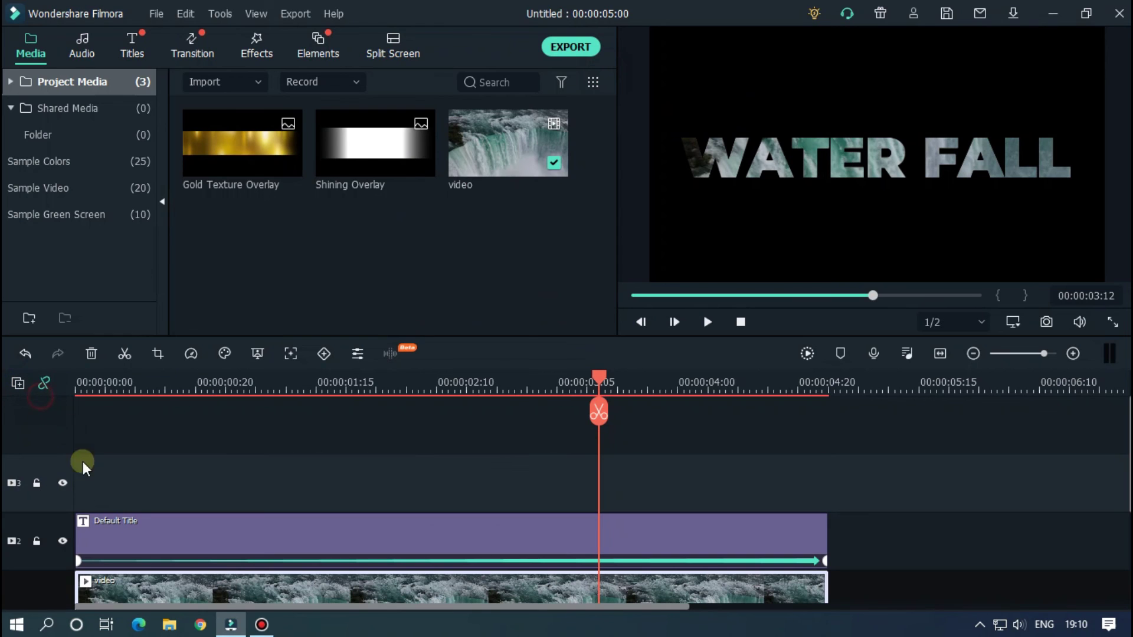
left_click(5, 482)
left_click(645, 298)
key("ctrl+v")
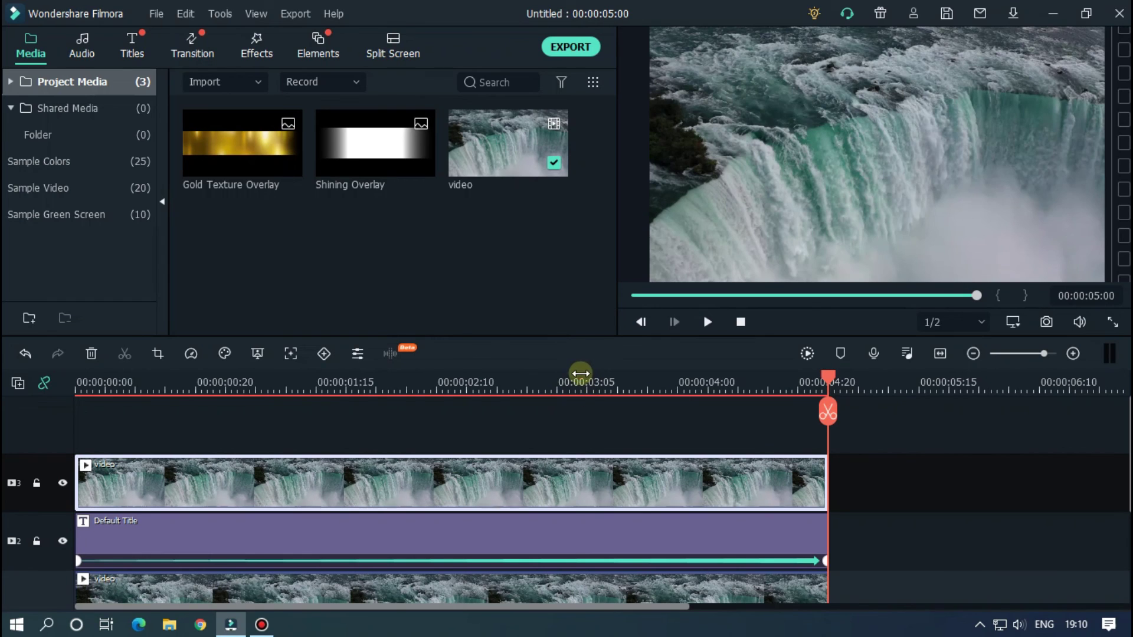
left_click_drag(566, 383, 291, 385)
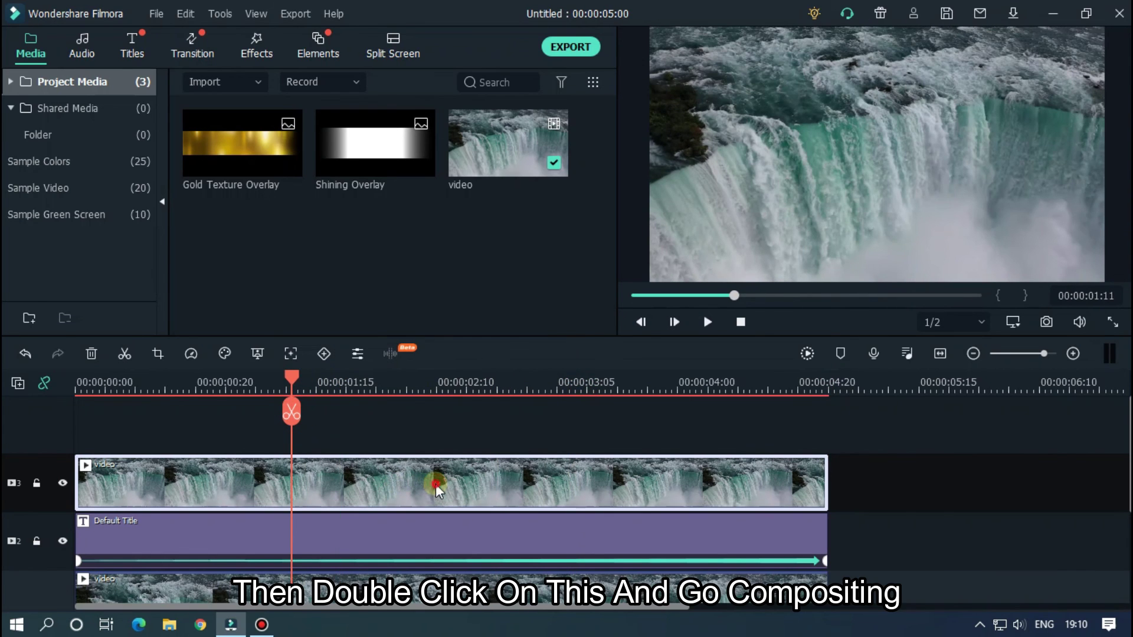
Set the top waterfall clip's opacity to 30 and play the preview from the start.
double_click(436, 485)
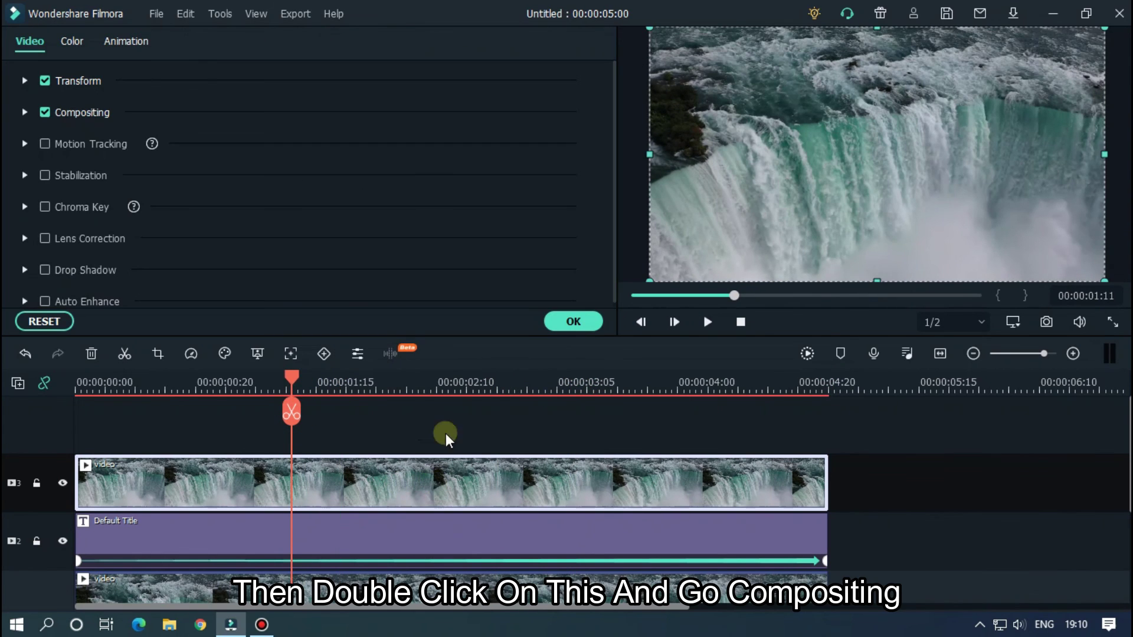
left_click(25, 113)
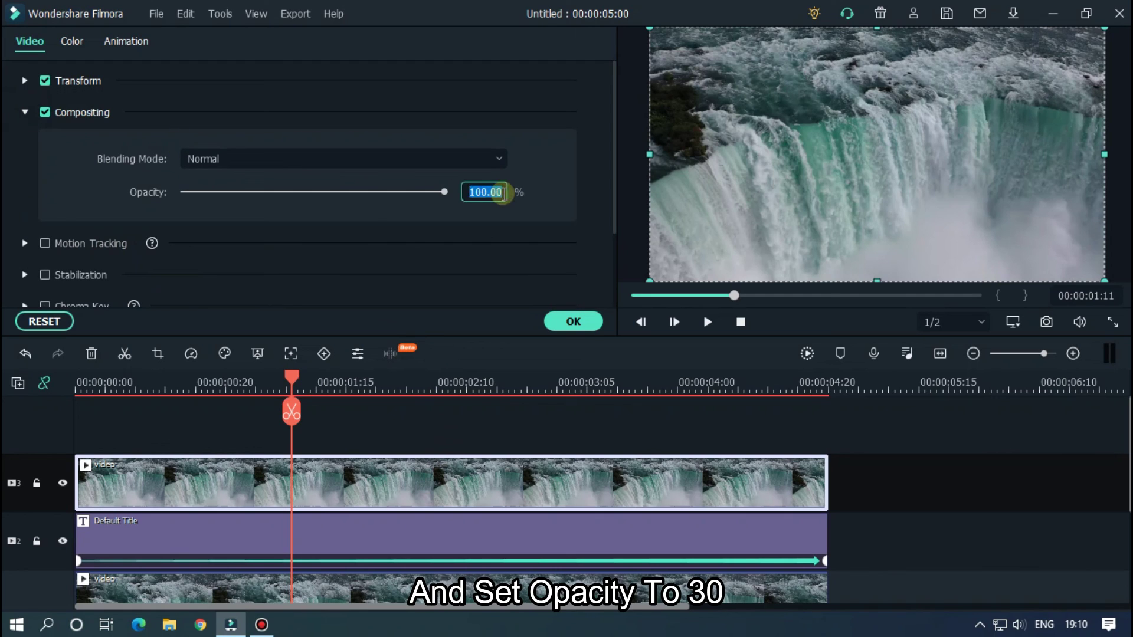
left_click(503, 193)
type("30")
key("Return")
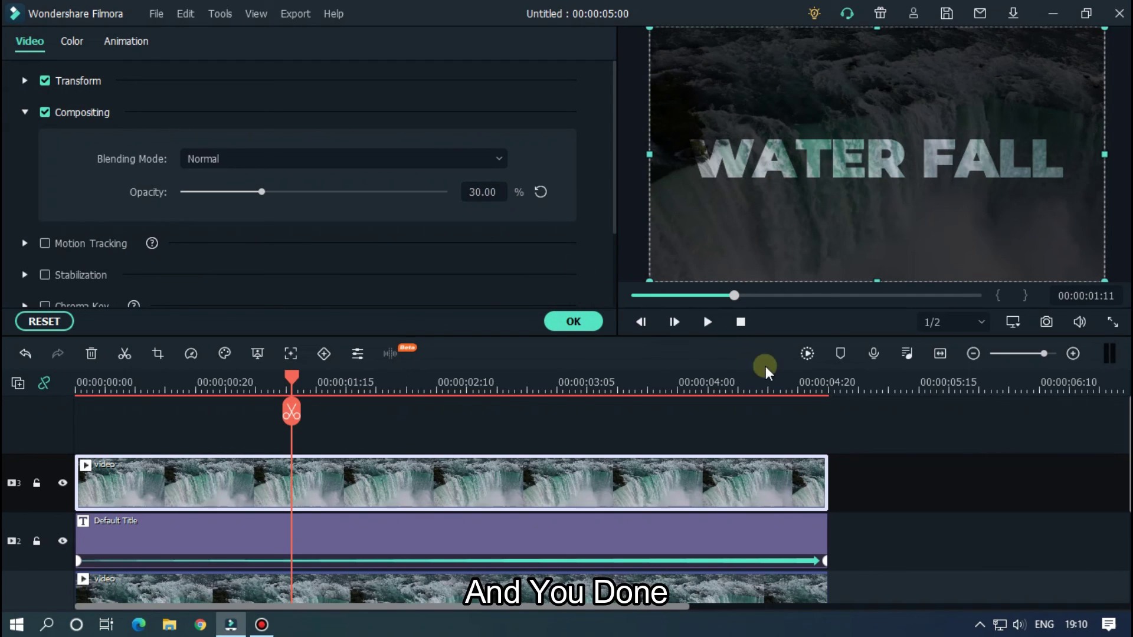
left_click(882, 423)
key("Home")
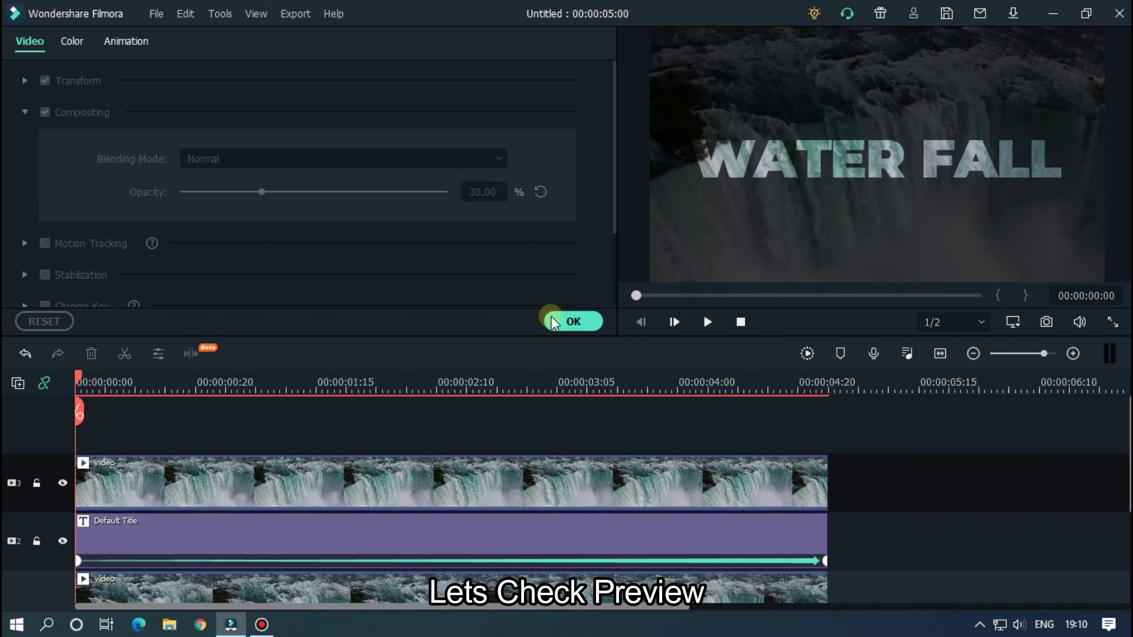
left_click(572, 321)
key("space")
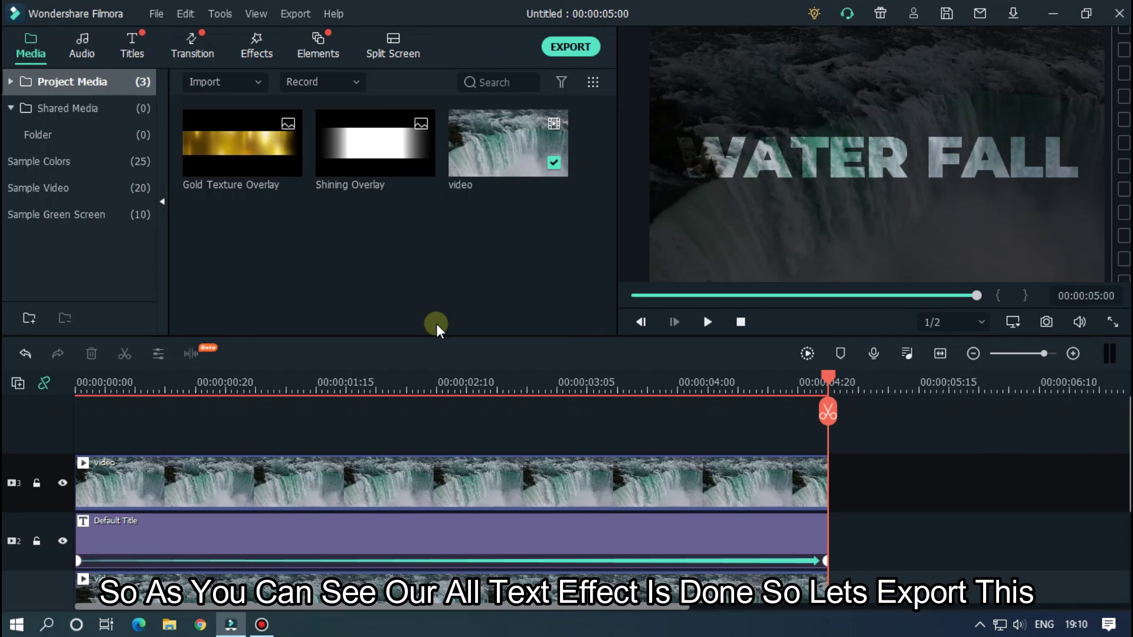
Open the MP4 export settings and name the output '3 Overlay Text'.
left_click(586, 48)
double_click(639, 131)
type("3 Overlay ")
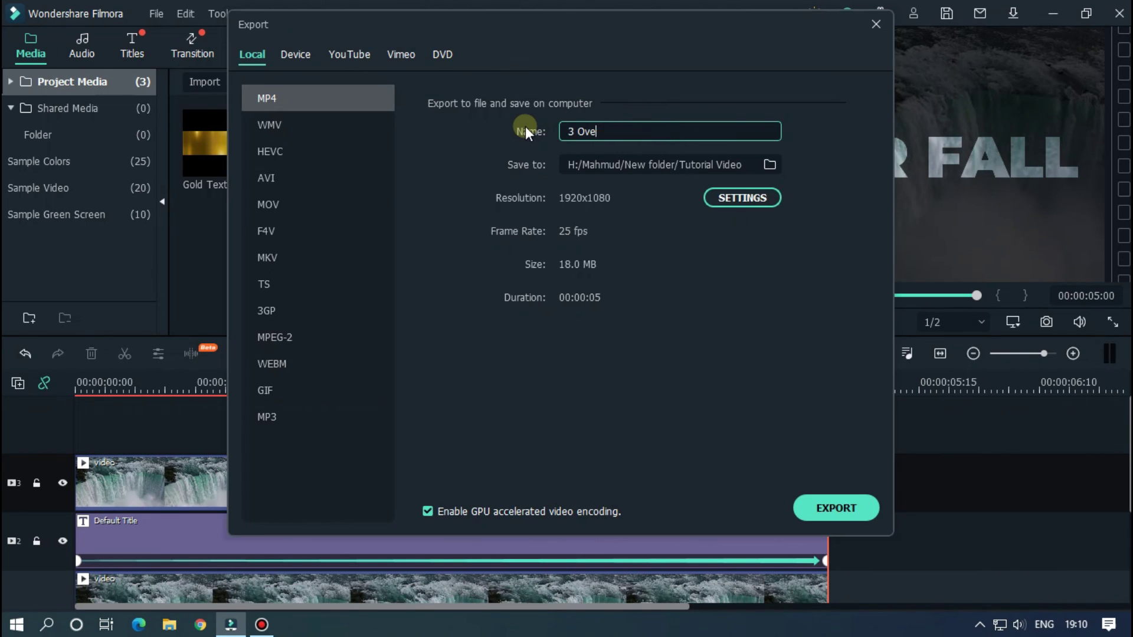
type("Text")
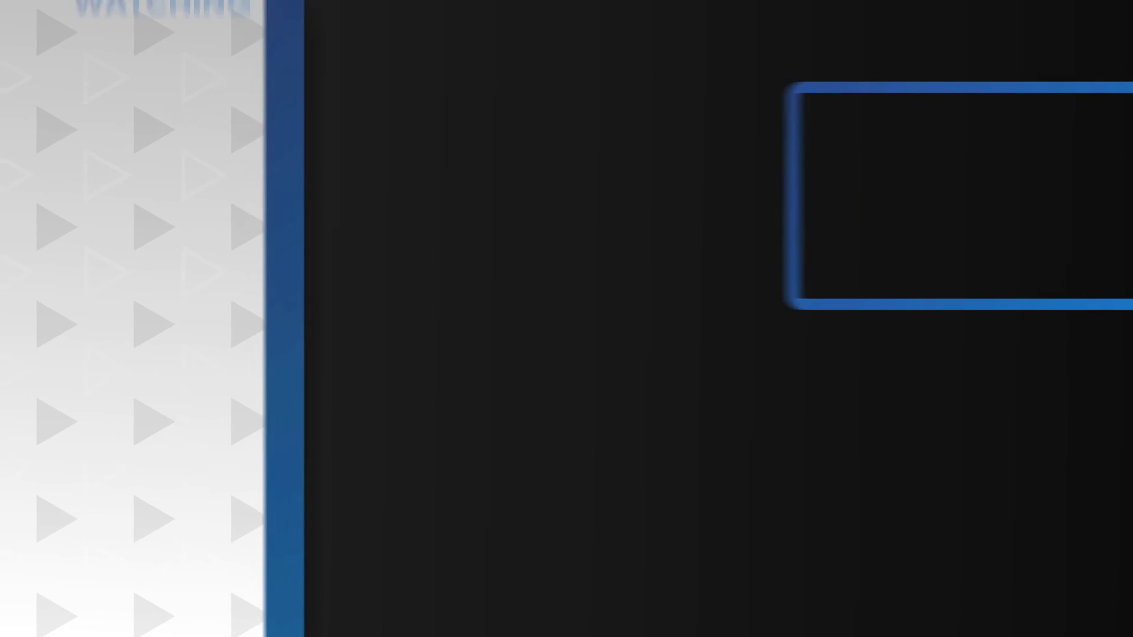